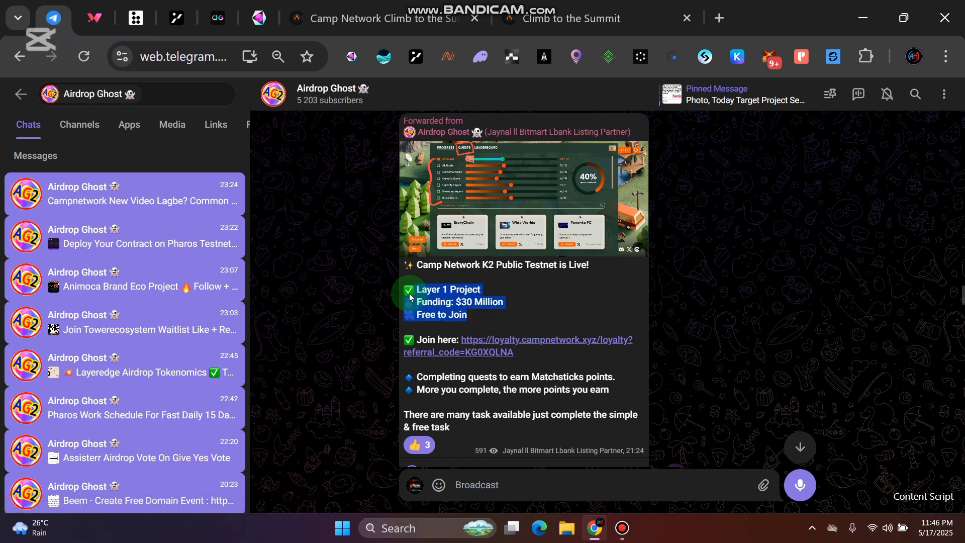
# Review the project details, testnet announcement and quest points information in the Camp Network K2 Public Testnet post
pyautogui.moveTo(476, 315); pyautogui.dragTo(414, 298)
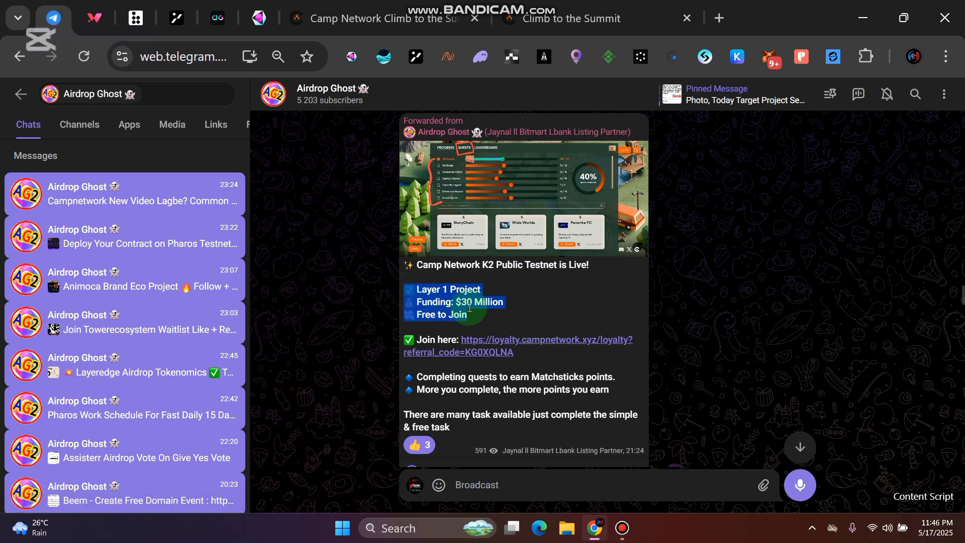
pyautogui.click(487, 314)
pyautogui.moveTo(479, 315); pyautogui.dragTo(408, 294)
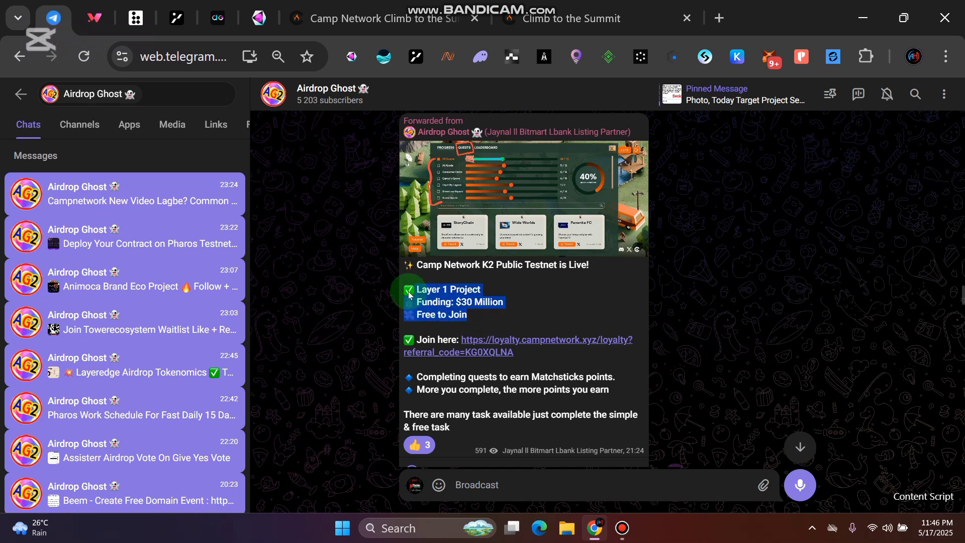
pyautogui.click(468, 312)
pyautogui.moveTo(467, 313); pyautogui.dragTo(413, 302)
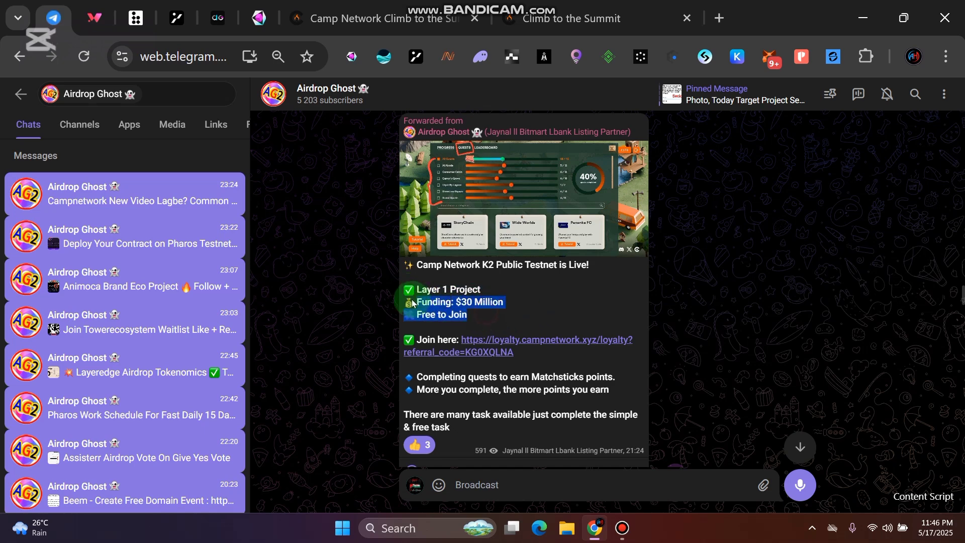
pyautogui.click(487, 315)
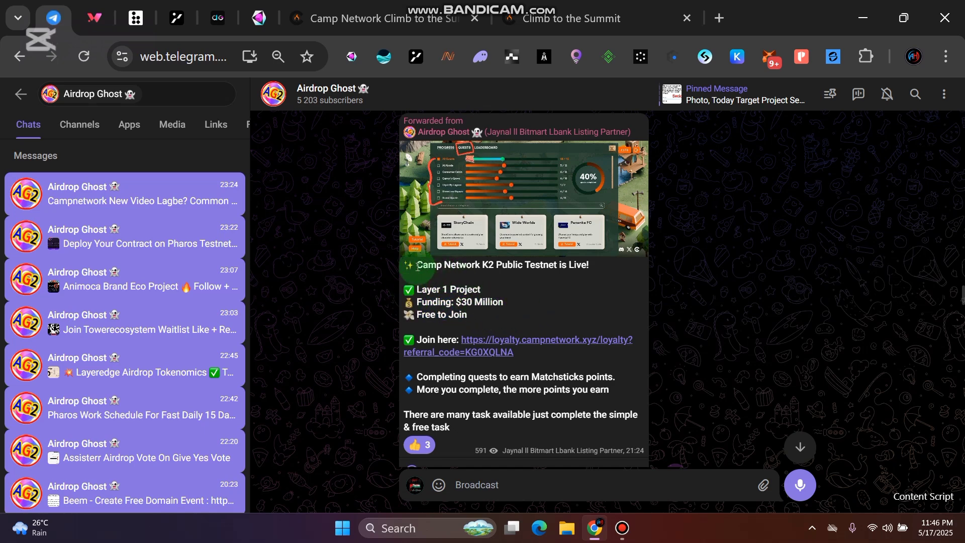
pyautogui.moveTo(504, 265); pyautogui.dragTo(588, 264)
pyautogui.click(509, 285)
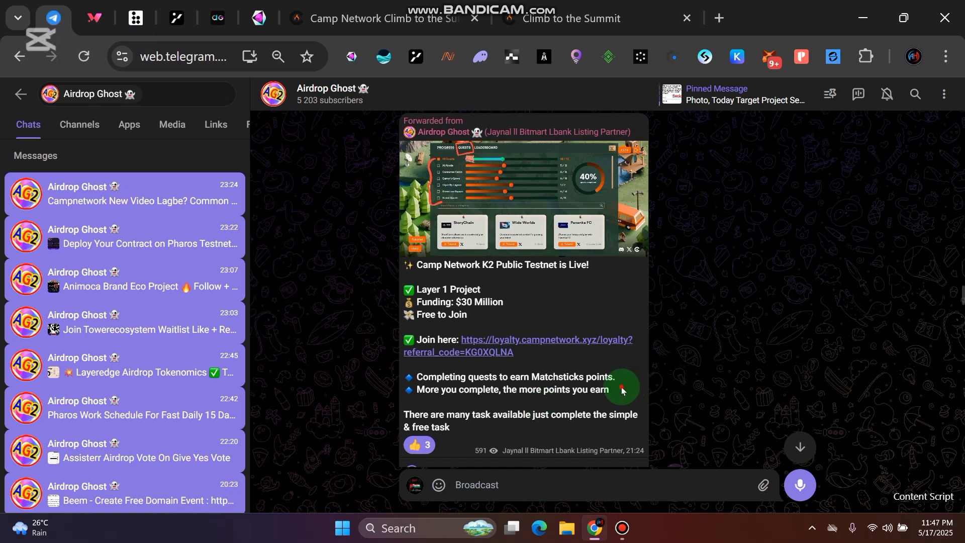
pyautogui.moveTo(622, 390); pyautogui.dragTo(420, 378)
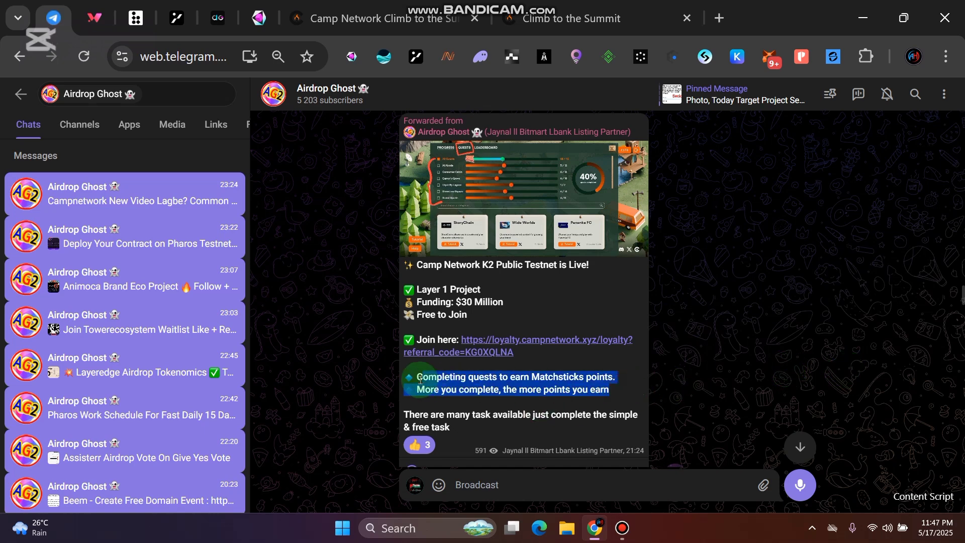
pyautogui.click(743, 321)
# Open the post's Camp Network join link and start connecting a wallet from the welcome dialog
pyautogui.click(486, 345)
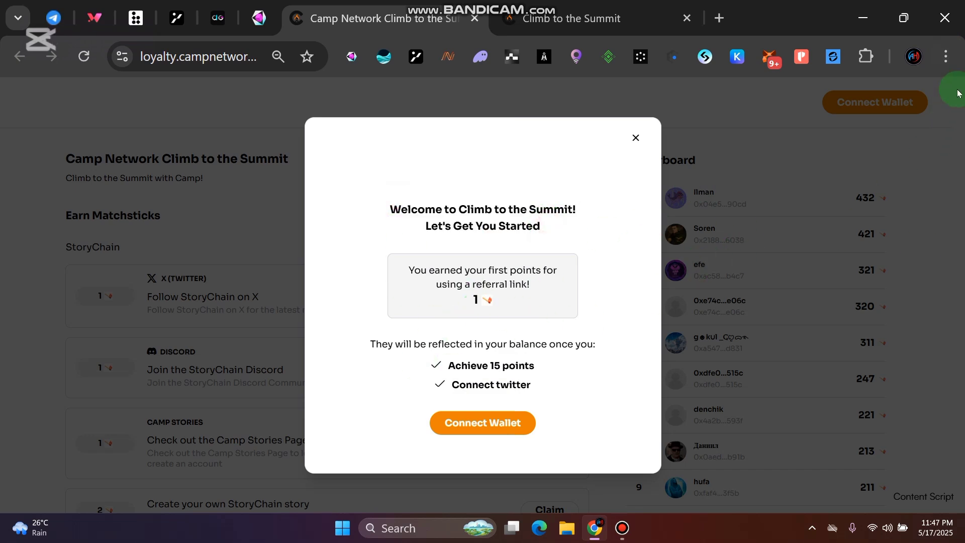
pyautogui.click(947, 54)
pyautogui.scroll(-3, 764, 402)
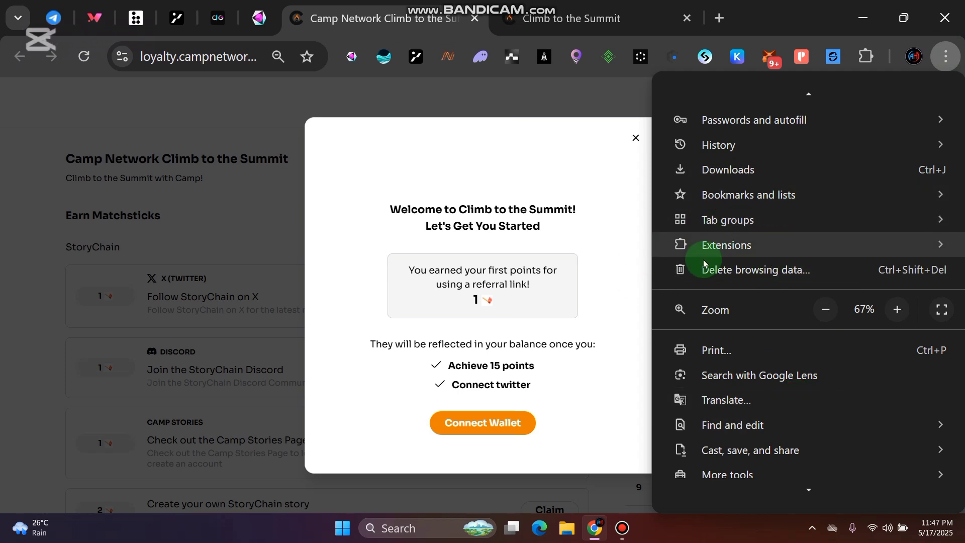
pyautogui.click(551, 188)
pyautogui.moveTo(366, 212); pyautogui.dragTo(550, 226)
pyautogui.click(565, 231)
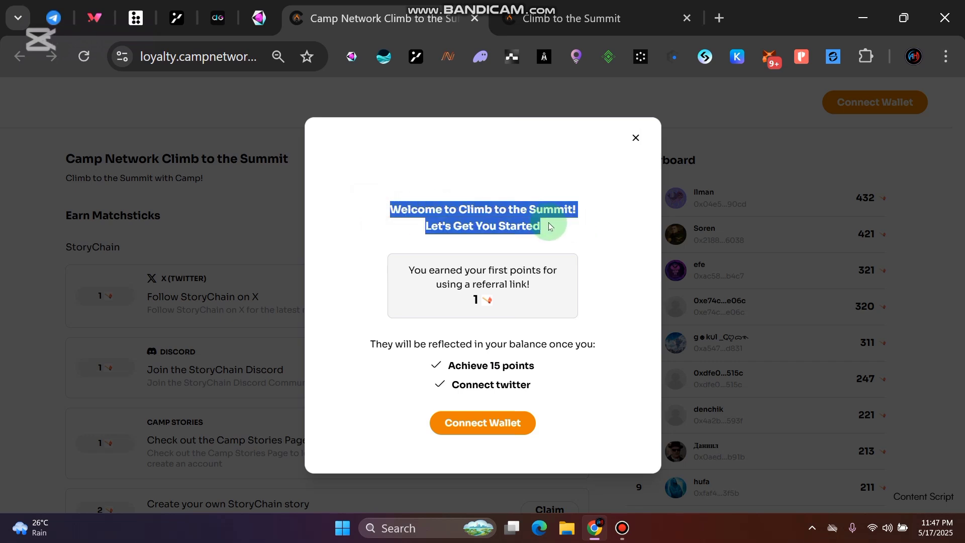
pyautogui.click(551, 226)
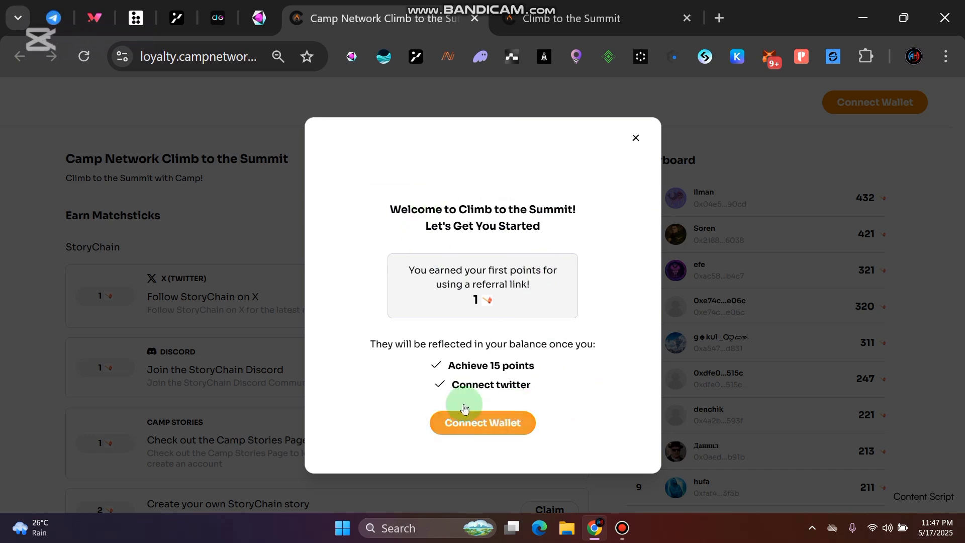
pyautogui.moveTo(371, 218); pyautogui.dragTo(570, 228)
pyautogui.click(569, 228)
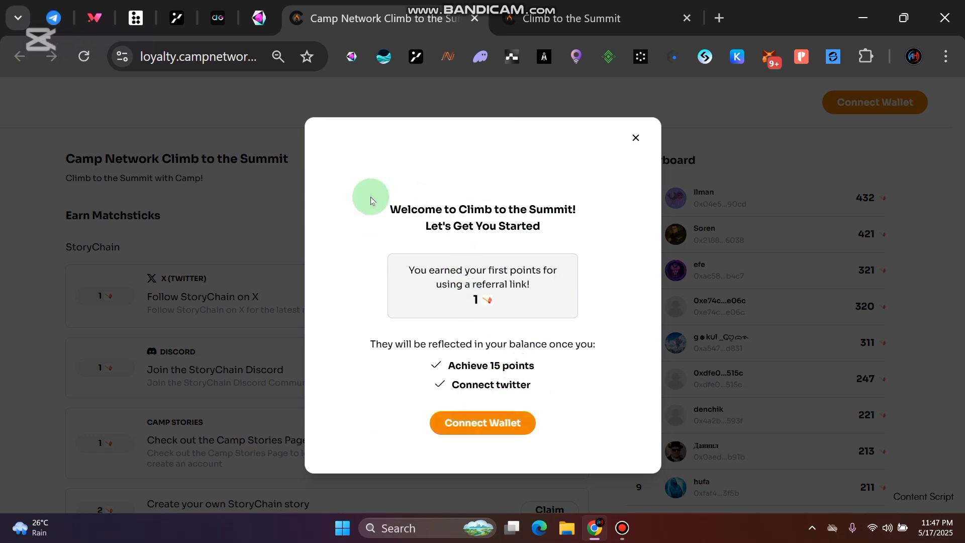
pyautogui.moveTo(370, 198); pyautogui.dragTo(577, 217)
pyautogui.click(578, 229)
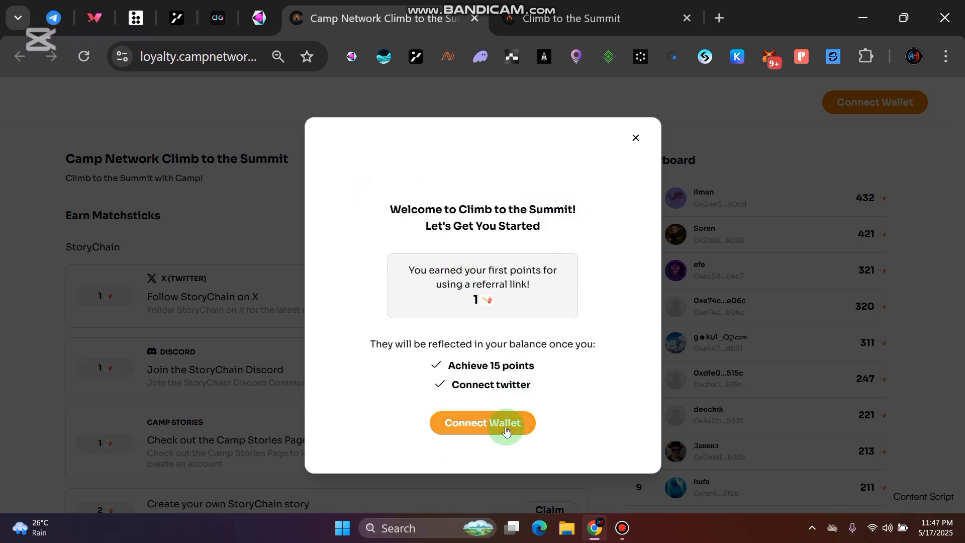
pyautogui.click(485, 423)
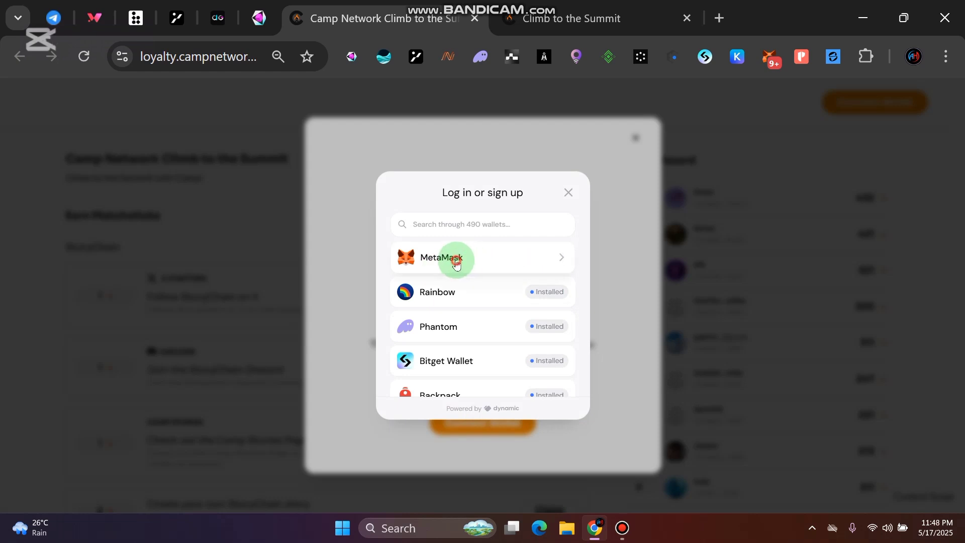
pyautogui.click(456, 260)
pyautogui.click(396, 239)
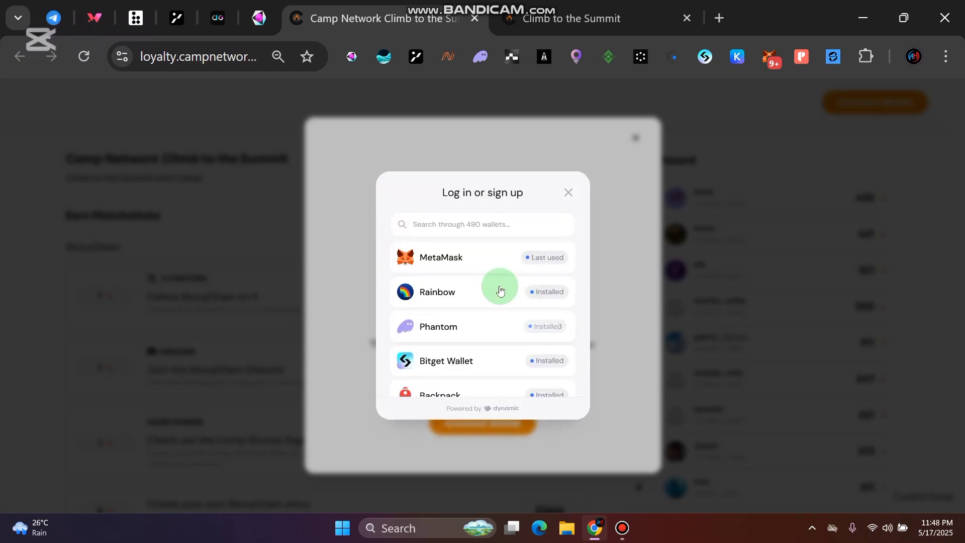
pyautogui.click(421, 254)
pyautogui.click(397, 238)
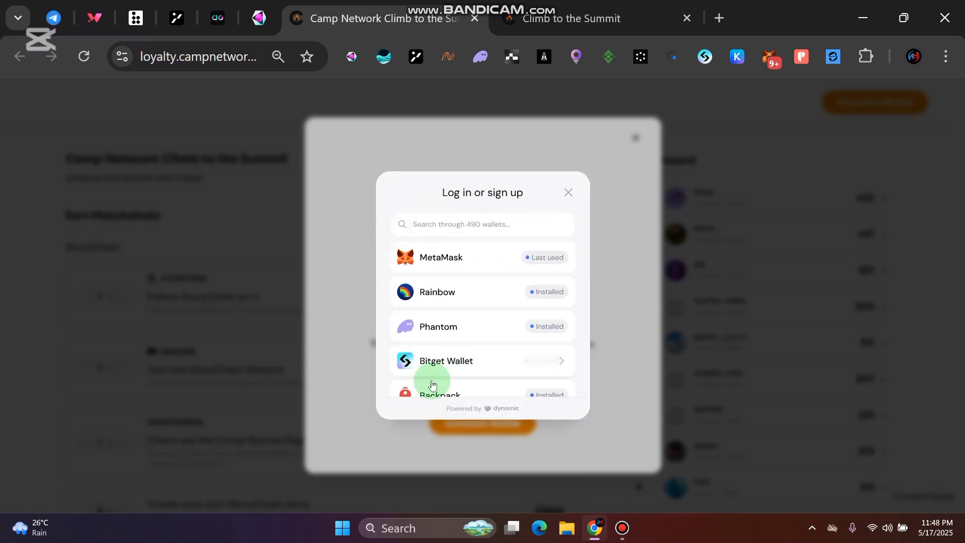
# Connect Bitget Wallet by unlocking it with the wallet password, and sign in to the loyalty account
pyautogui.click(443, 363)
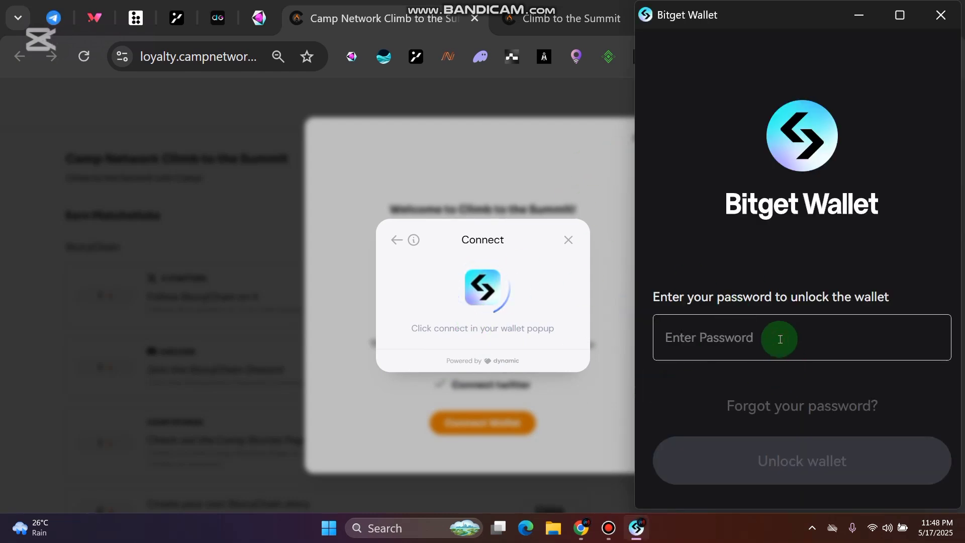
pyautogui.write('••')
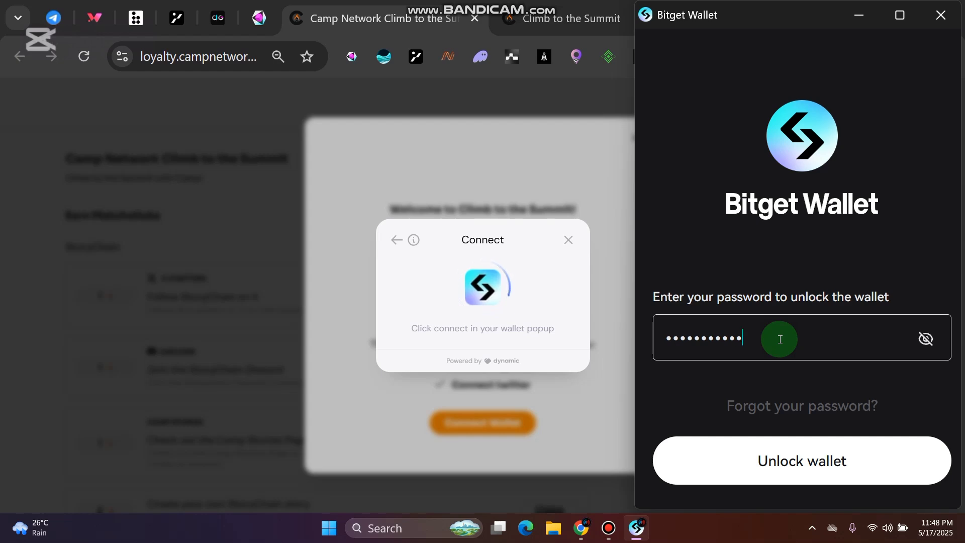
pyautogui.rightClick(829, 455)
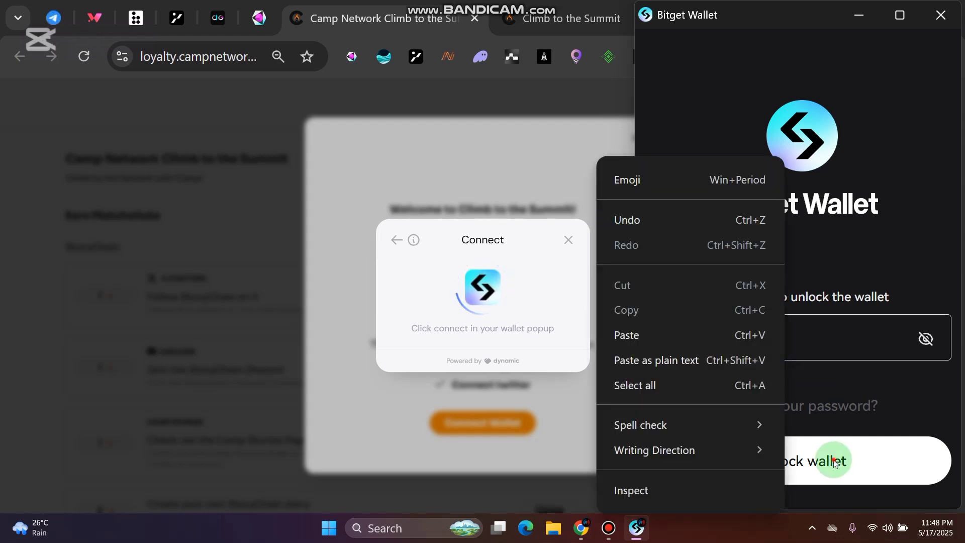
pyautogui.click(831, 459)
pyautogui.click(867, 455)
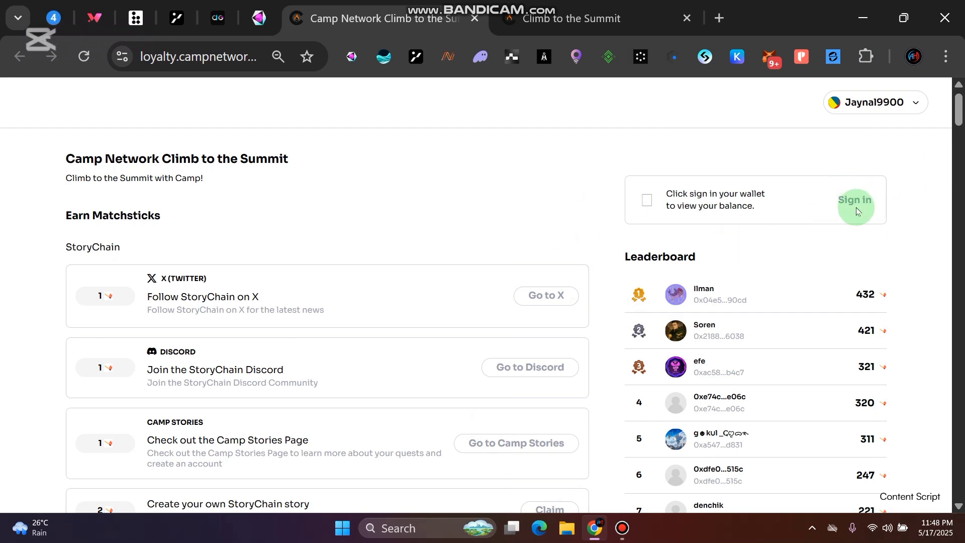
pyautogui.click(897, 102)
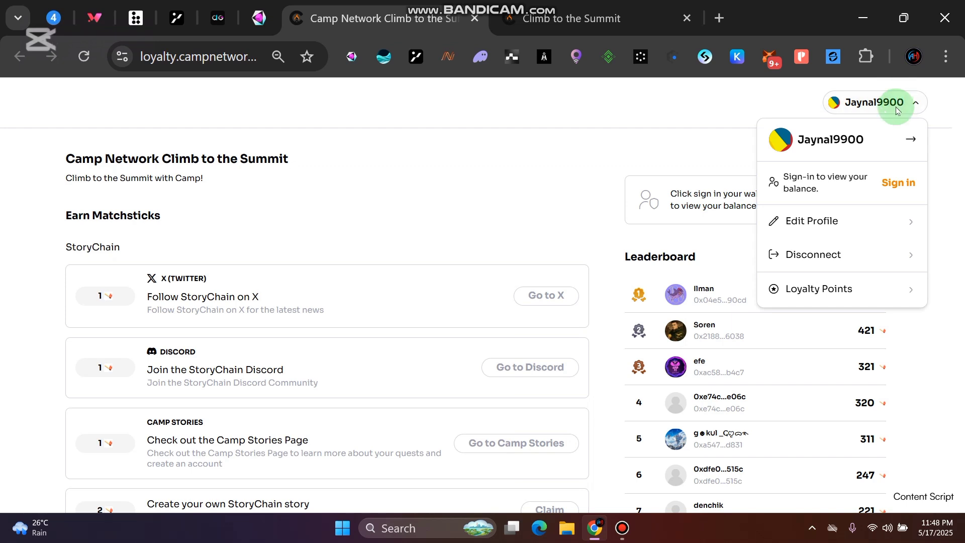
pyautogui.click(900, 183)
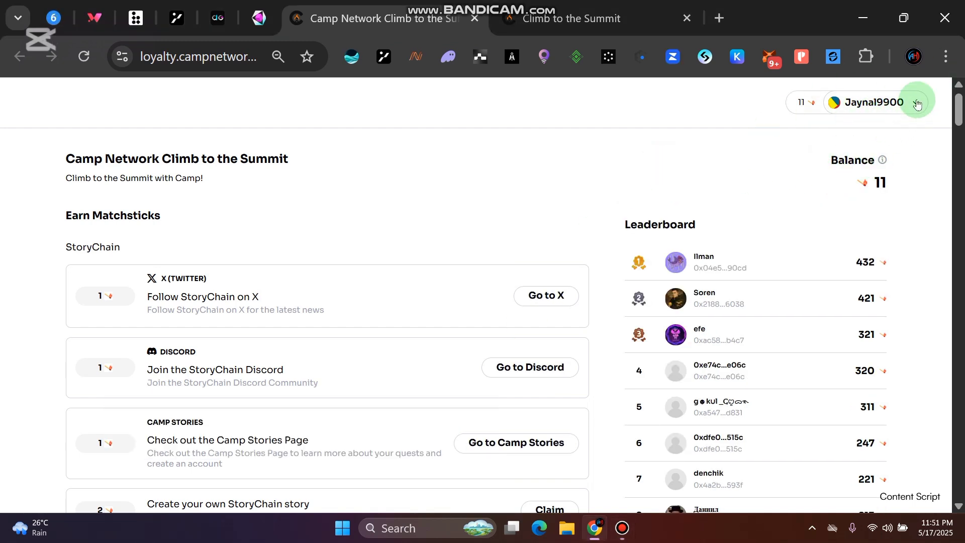
# Open the profile for editing and approve the Zerion wallet's sign-in request
pyautogui.click(873, 100)
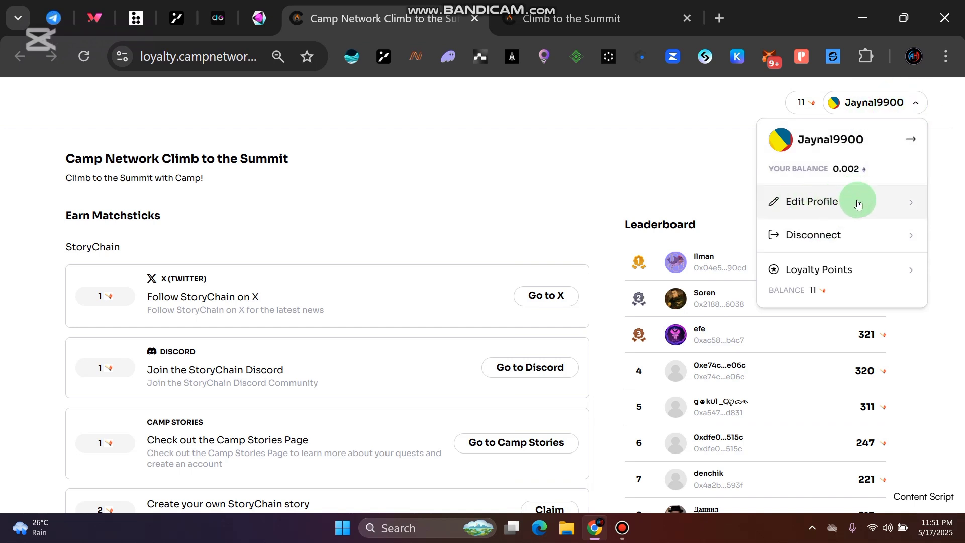
pyautogui.click(837, 202)
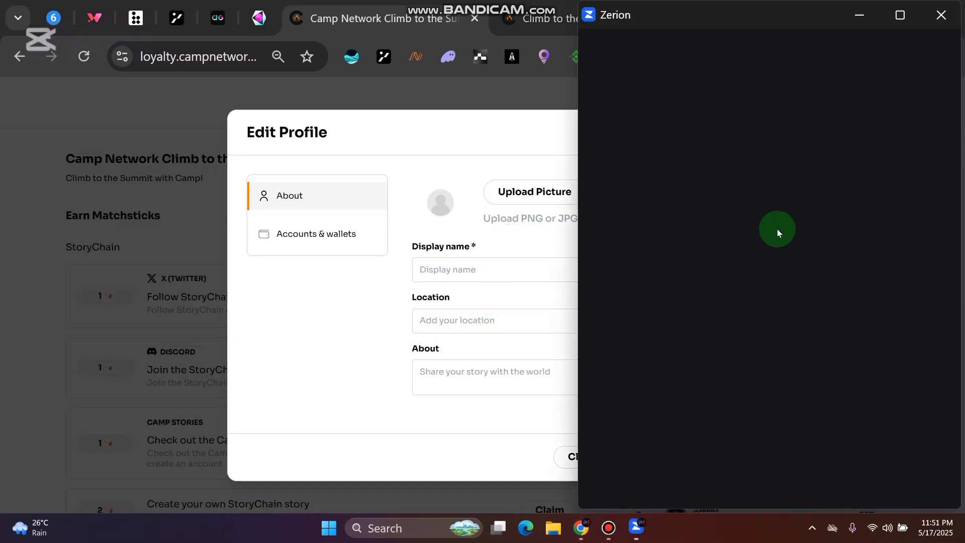
pyautogui.click(859, 444)
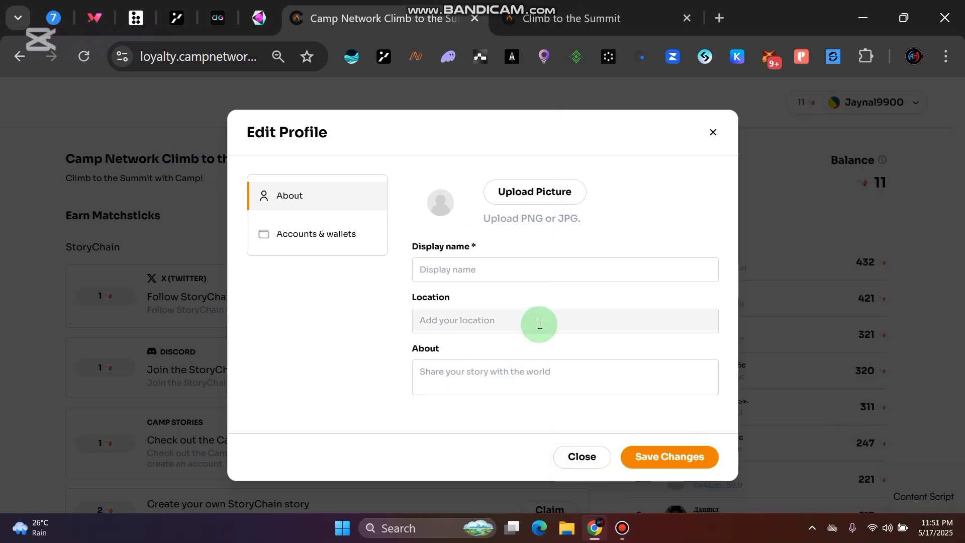
# Fill in the profile's display name and choose the AG2 logo image from the Desktop as the profile picture
pyautogui.click(470, 269)
pyautogui.click(527, 308)
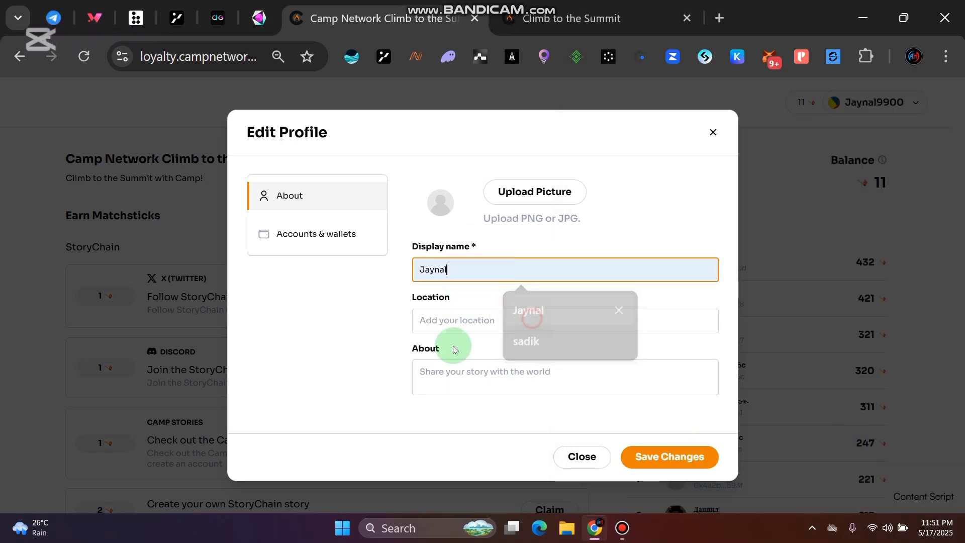
pyautogui.click(452, 327)
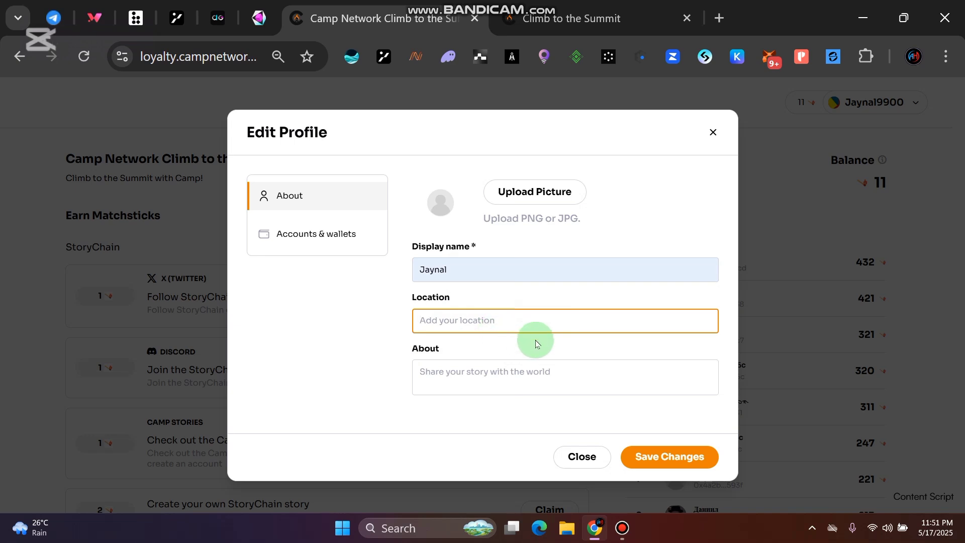
pyautogui.click(446, 377)
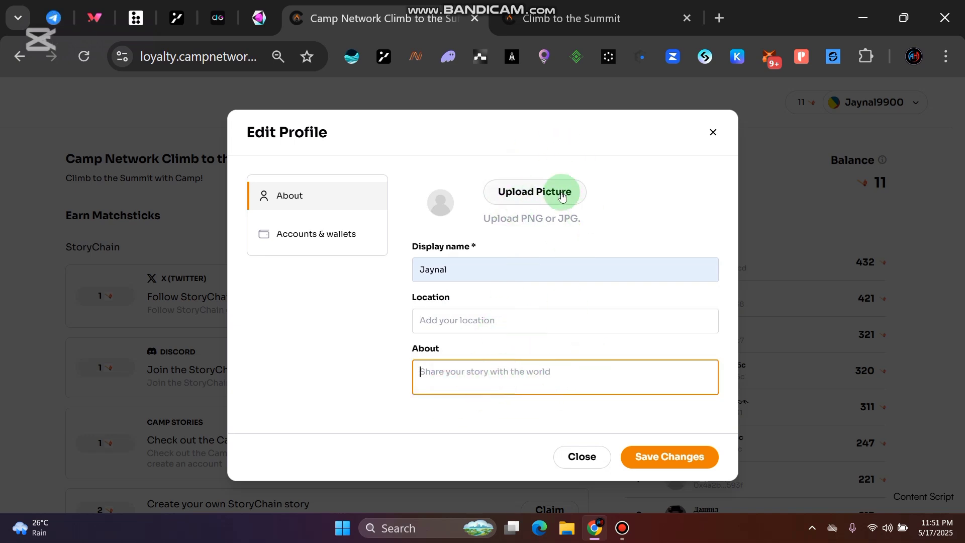
pyautogui.click(536, 197)
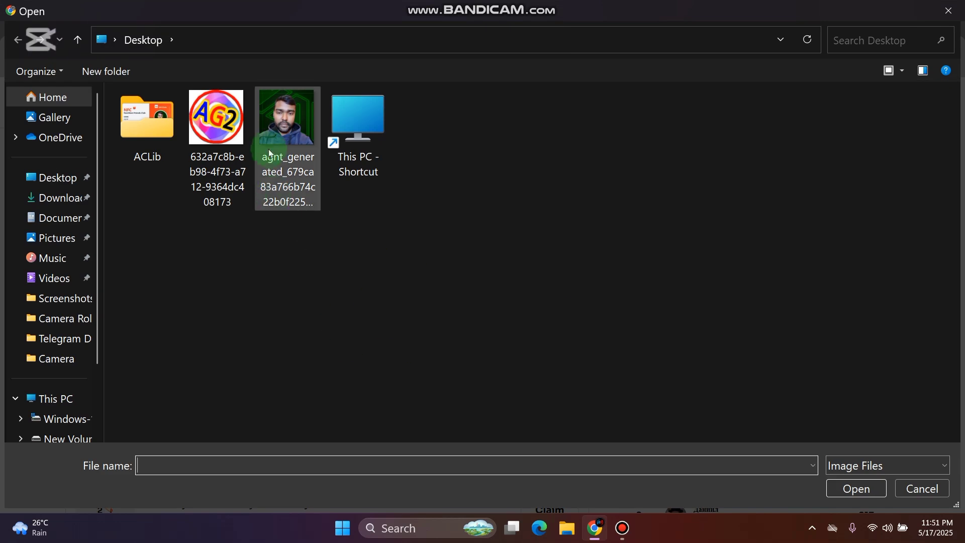
pyautogui.doubleClick(216, 121)
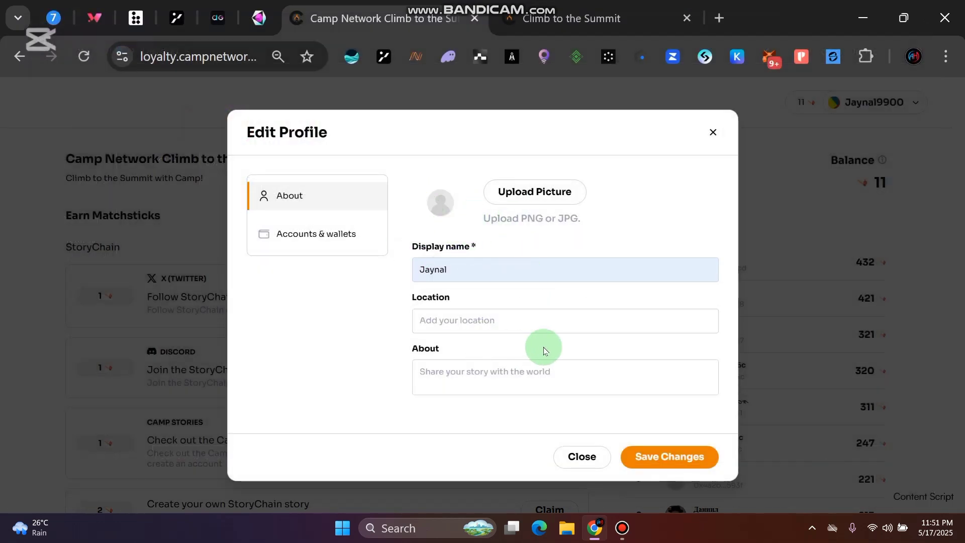
# Show the profile's accounts and wallets settings and approve the Zerion sign-in request for loyalty.campnetwork.xyz
pyautogui.click(322, 236)
pyautogui.scroll(-1, 539, 250)
pyautogui.click(539, 250)
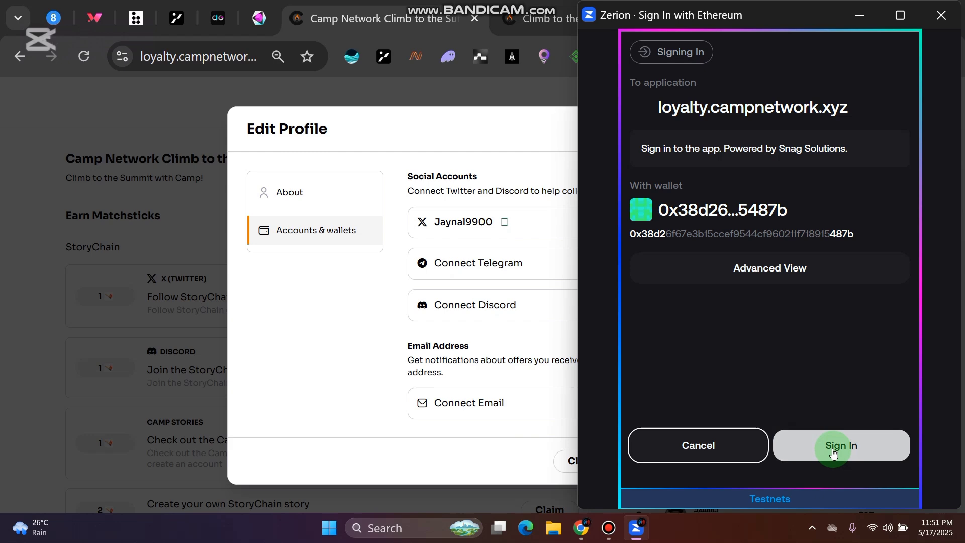
pyautogui.click(859, 446)
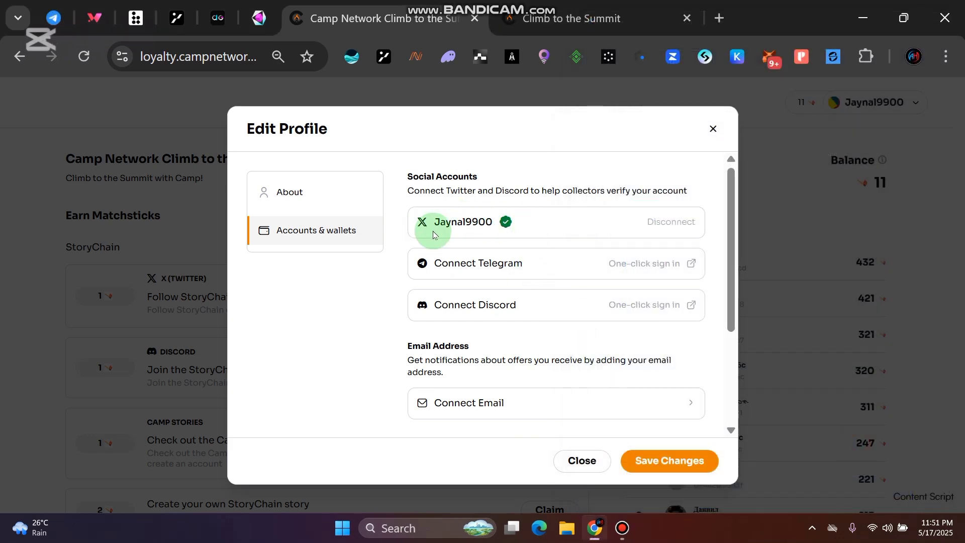
# Review the profile's social accounts, email and wallet connections, and close the profile editor without saving
pyautogui.scroll(-3, 553, 301)
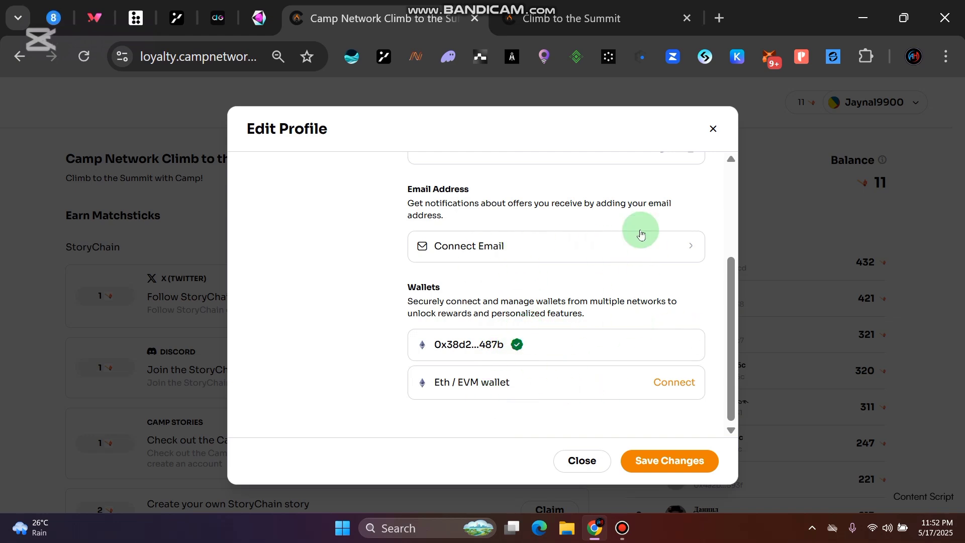
pyautogui.click(478, 341)
pyautogui.scroll(3, 640, 302)
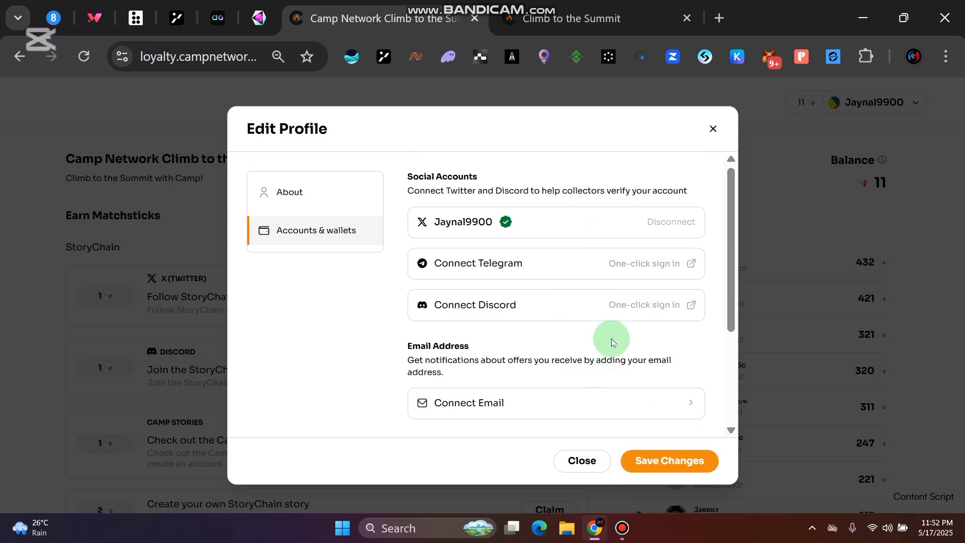
pyautogui.scroll(-3, 593, 322)
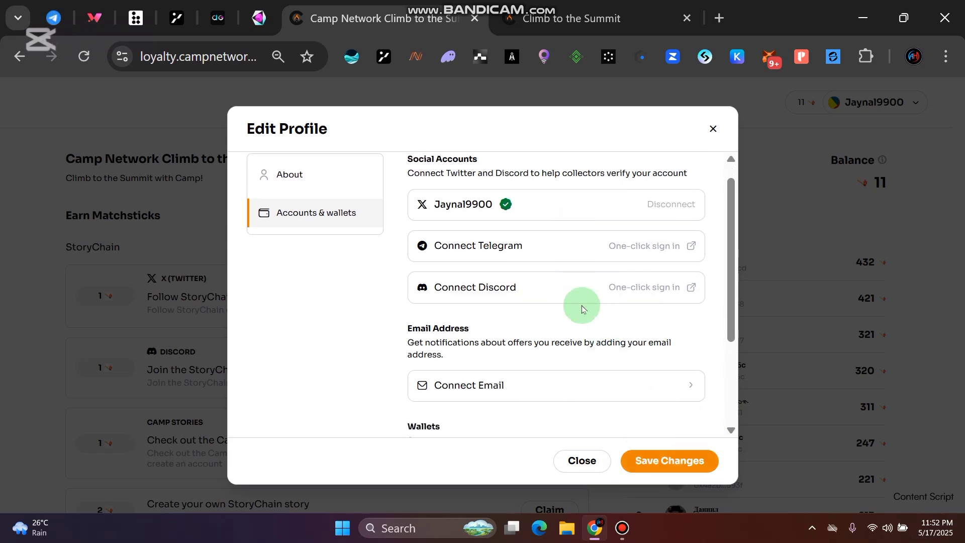
pyautogui.click(582, 461)
# Approve the Zerion wallet's sign-in request and close the account menu
pyautogui.click(905, 112)
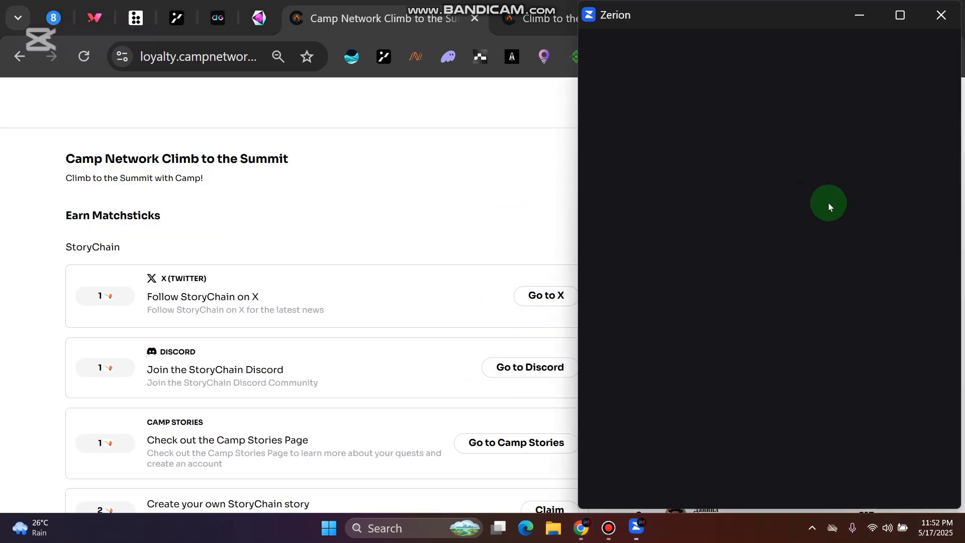
pyautogui.click(855, 443)
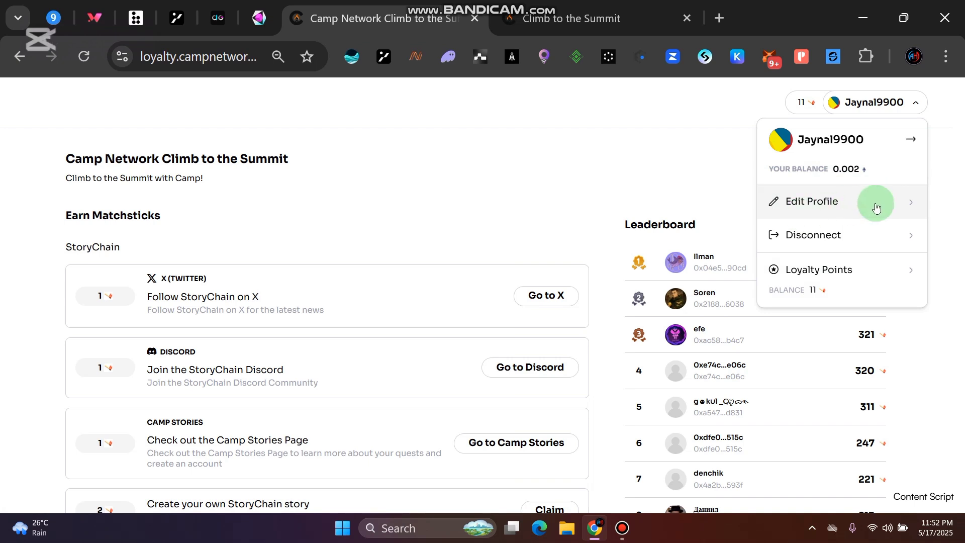
pyautogui.click(635, 170)
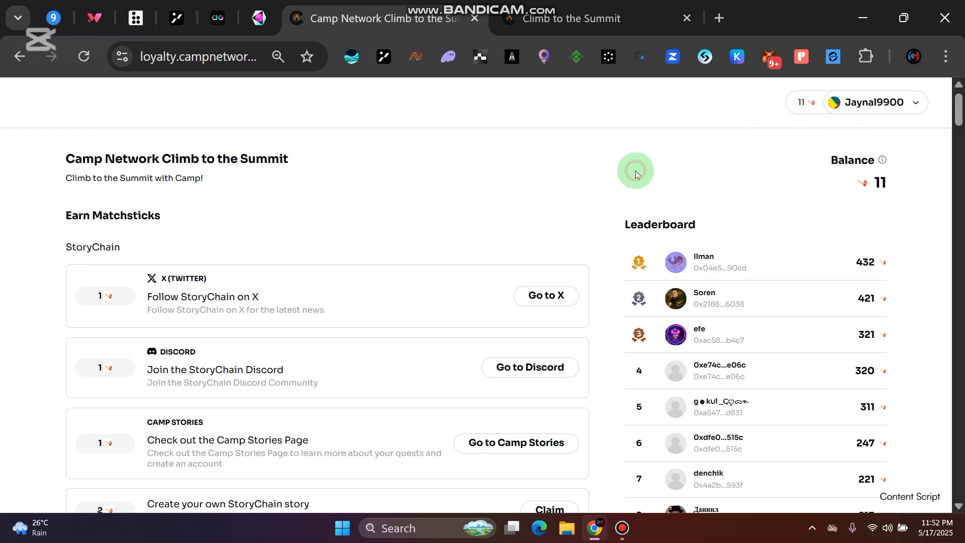
# Read through the StoryChain quests and the first Token Tails quests in the Earn Matchsticks list
pyautogui.scroll(-2, 601, 218)
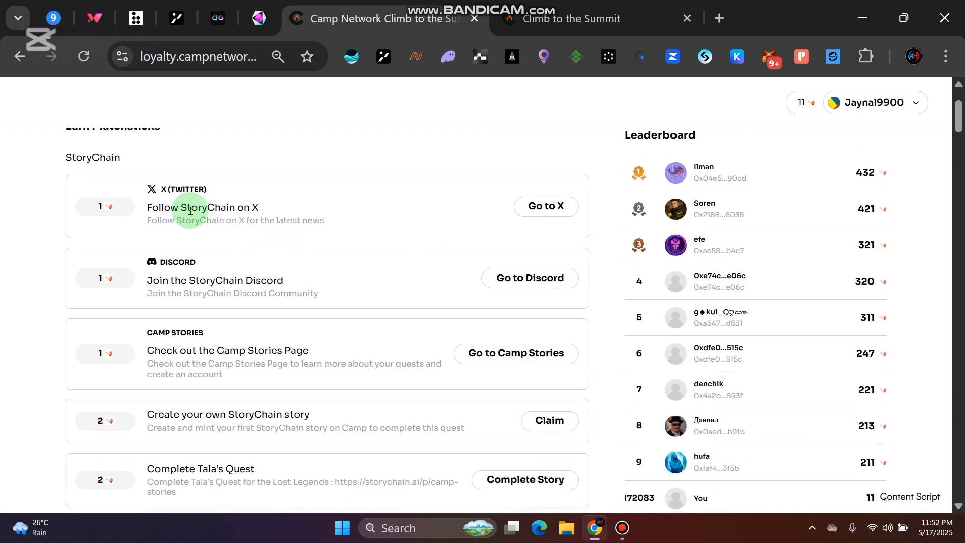
pyautogui.moveTo(151, 204); pyautogui.dragTo(152, 208)
pyautogui.moveTo(147, 267); pyautogui.dragTo(318, 261)
pyautogui.scroll(-2, 330, 319)
pyautogui.click(248, 265)
pyautogui.moveTo(181, 262); pyautogui.dragTo(352, 256)
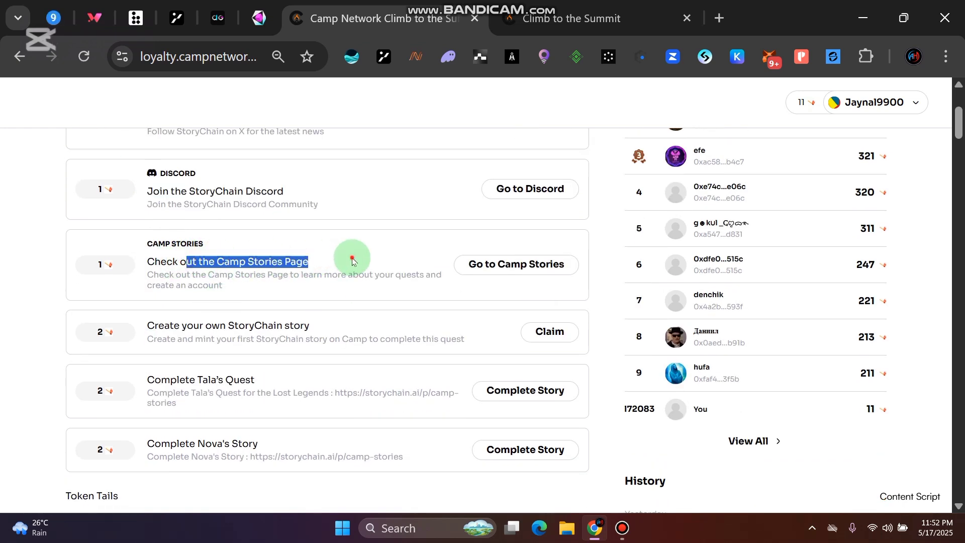
pyautogui.click(291, 273)
pyautogui.scroll(-5, 202, 331)
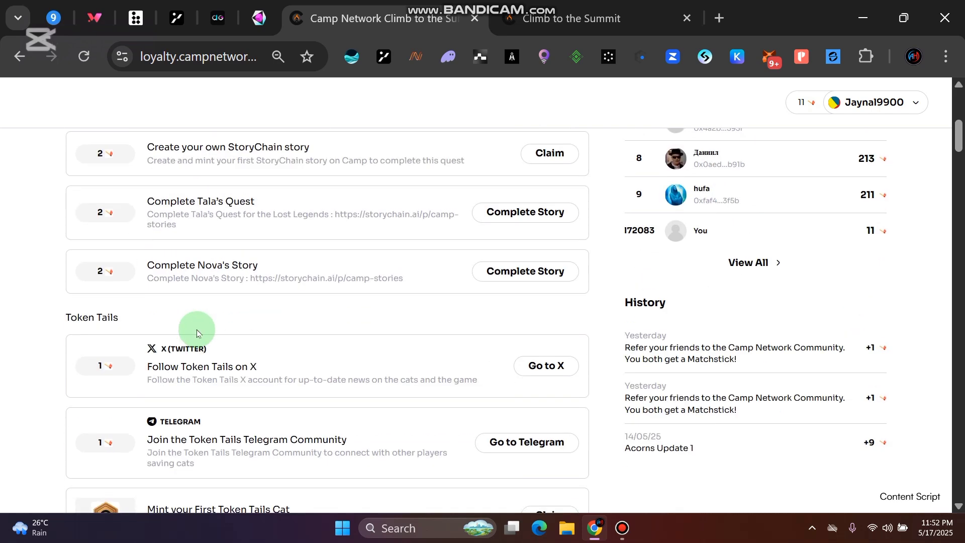
pyautogui.moveTo(199, 278); pyautogui.dragTo(308, 279)
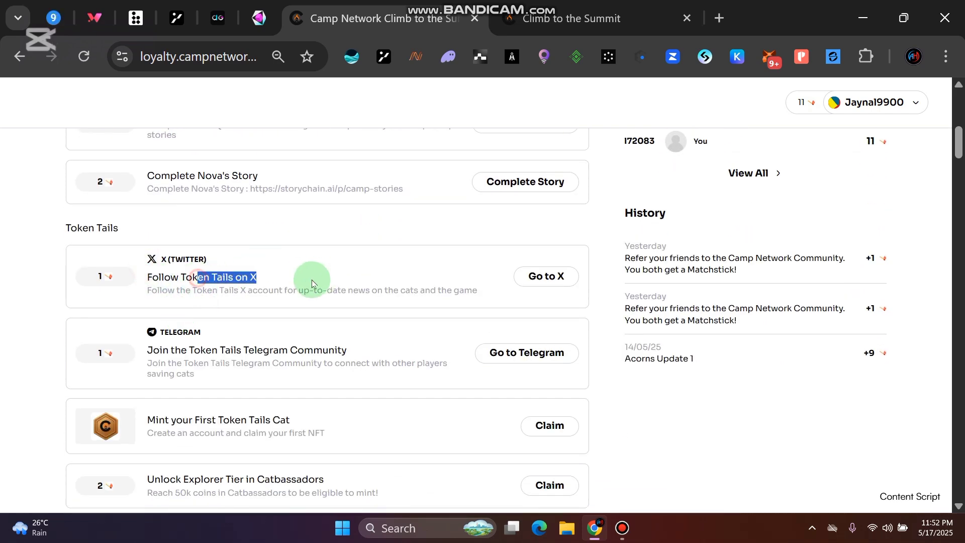
pyautogui.click(190, 333)
# Look over the remaining Token Tails, Panenka and ScorePlay quests and the list down to the AWANA and ARCOIN quests
pyautogui.scroll(-5, 286, 327)
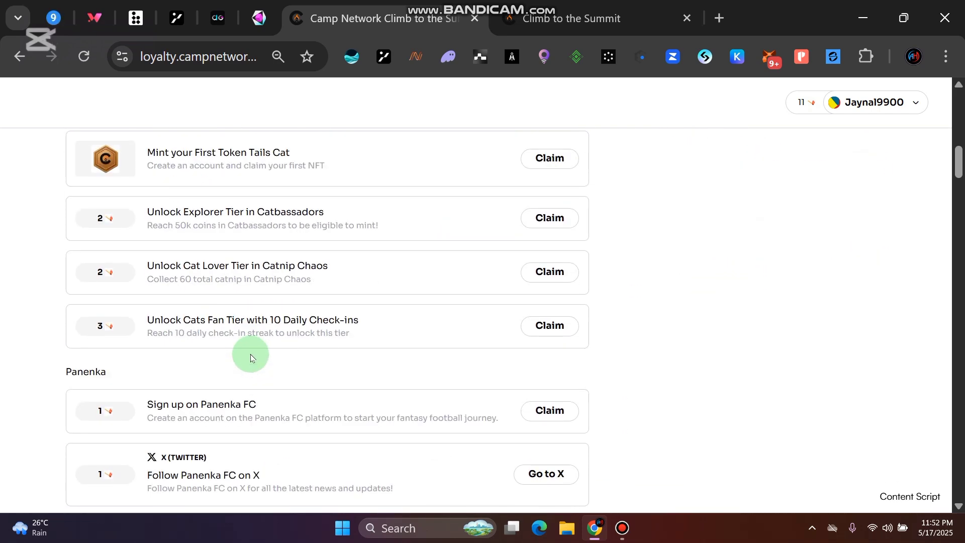
pyautogui.moveTo(261, 159); pyautogui.dragTo(187, 265)
pyautogui.moveTo(162, 215); pyautogui.dragTo(339, 297)
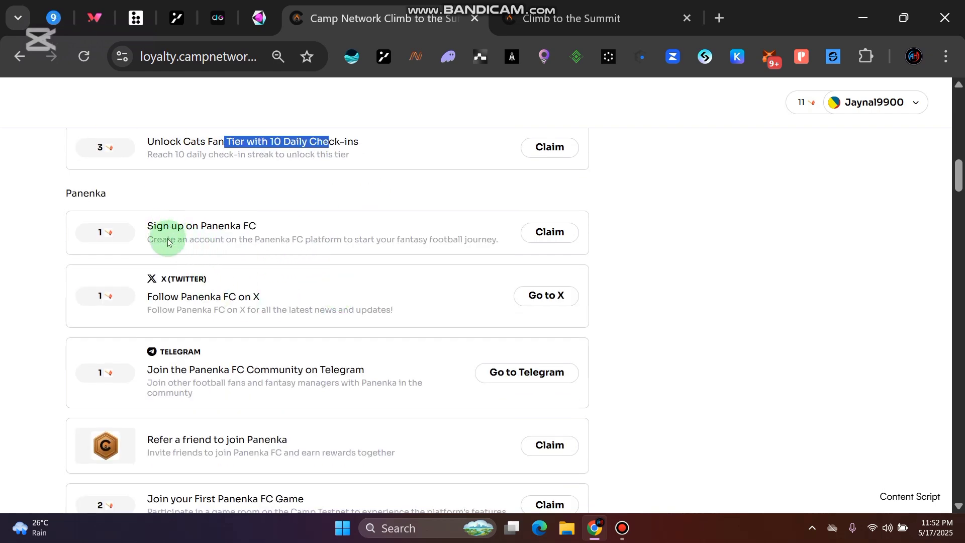
pyautogui.moveTo(161, 279); pyautogui.dragTo(228, 281)
pyautogui.scroll(-8, 260, 399)
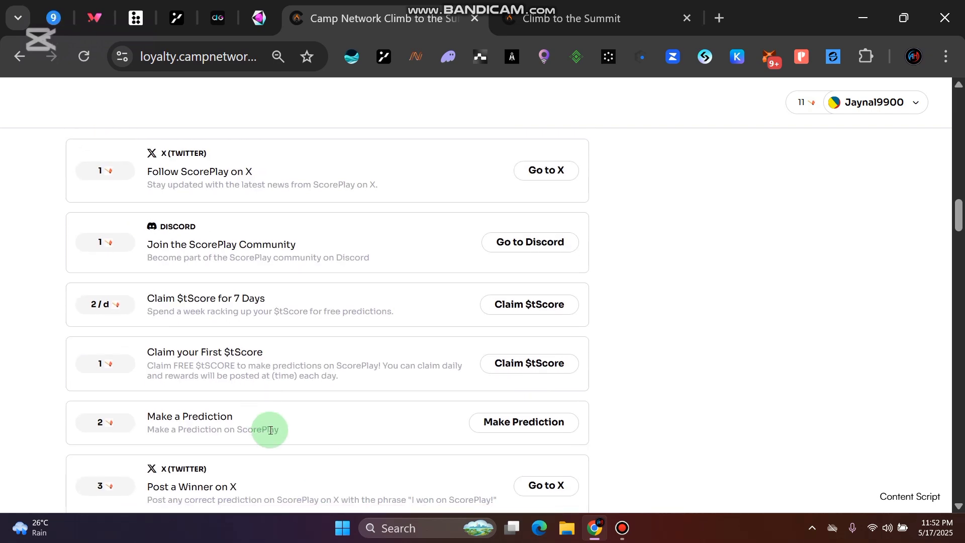
pyautogui.scroll(-20, 270, 430)
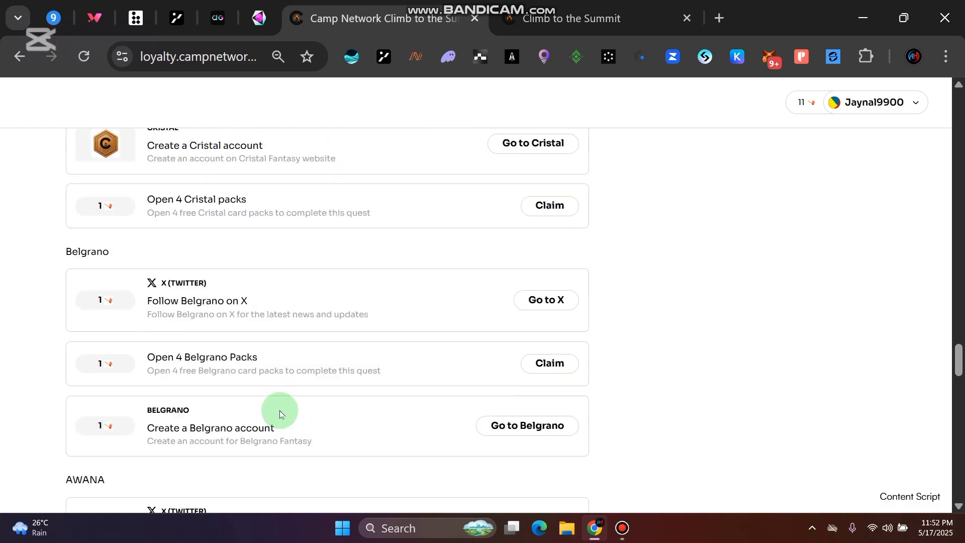
pyautogui.scroll(-7, 422, 405)
pyautogui.scroll(2, 503, 403)
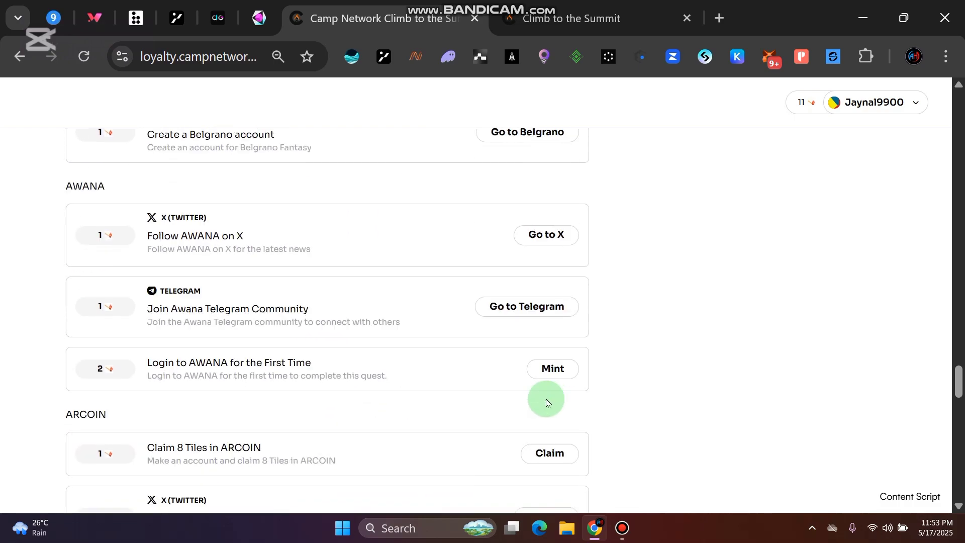
# Open StoryChain's X profile from the Follow StoryChain on X quest
pyautogui.scroll(20, 548, 401)
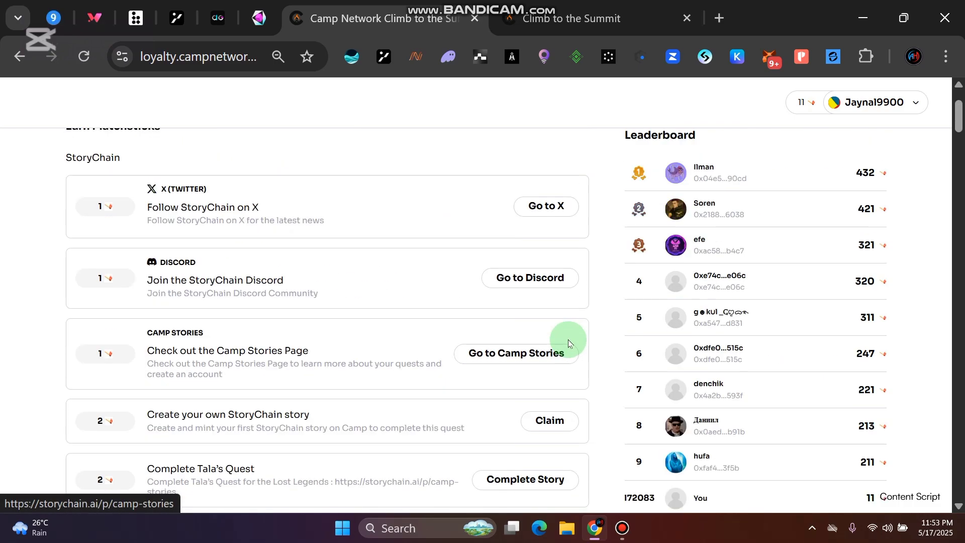
pyautogui.scroll(2, 568, 343)
pyautogui.click(533, 297)
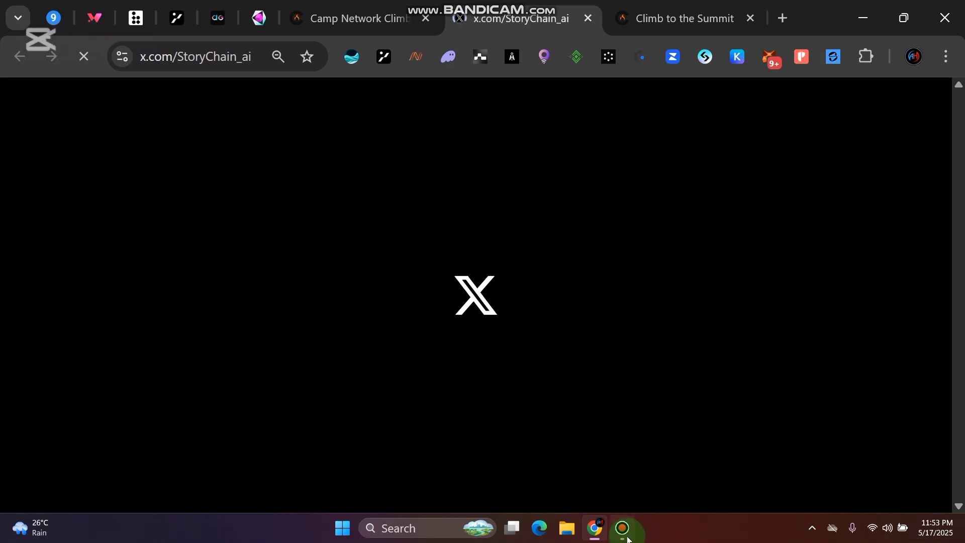
pyautogui.hotkey('ctrl', 'shift', 'Tab')
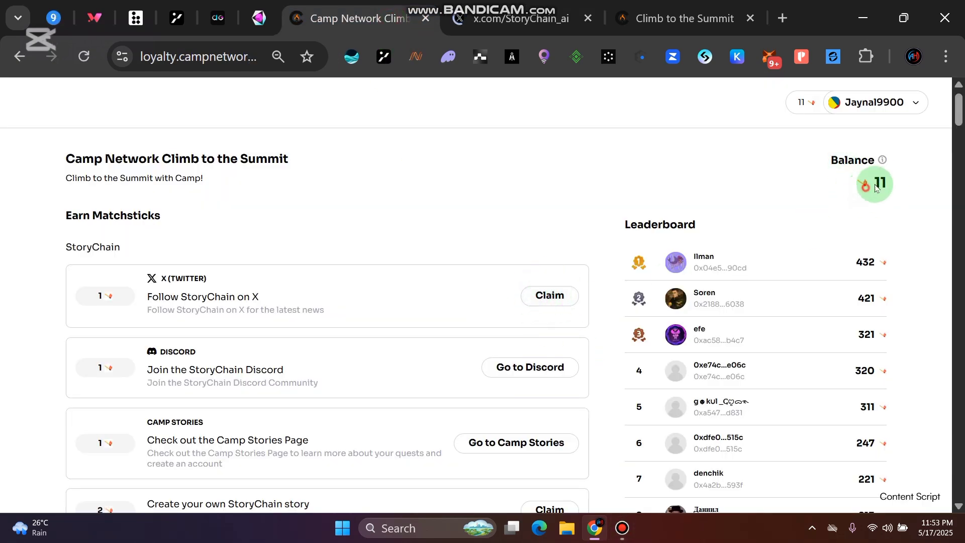
pyautogui.hotkey('ctrl', 'Tab')
pyautogui.click(623, 526)
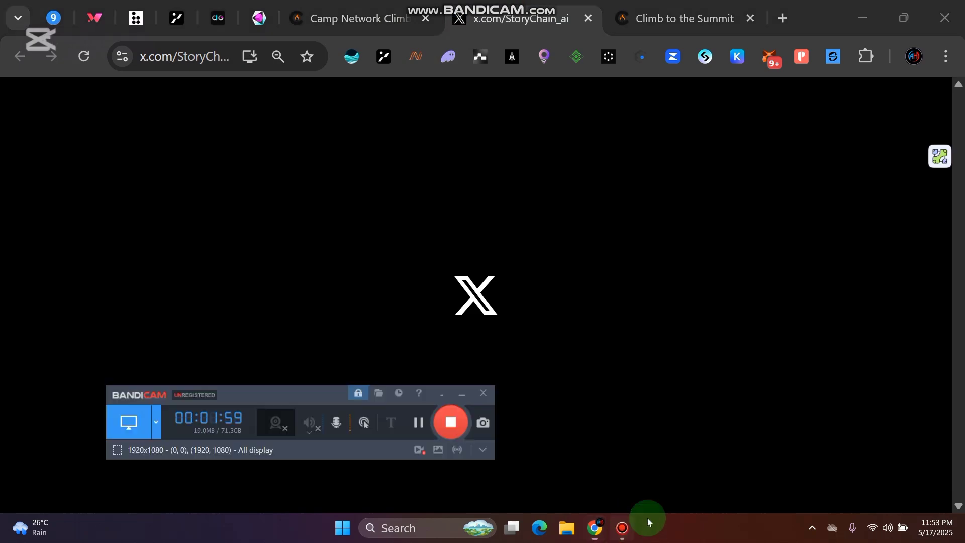
pyautogui.click(418, 423)
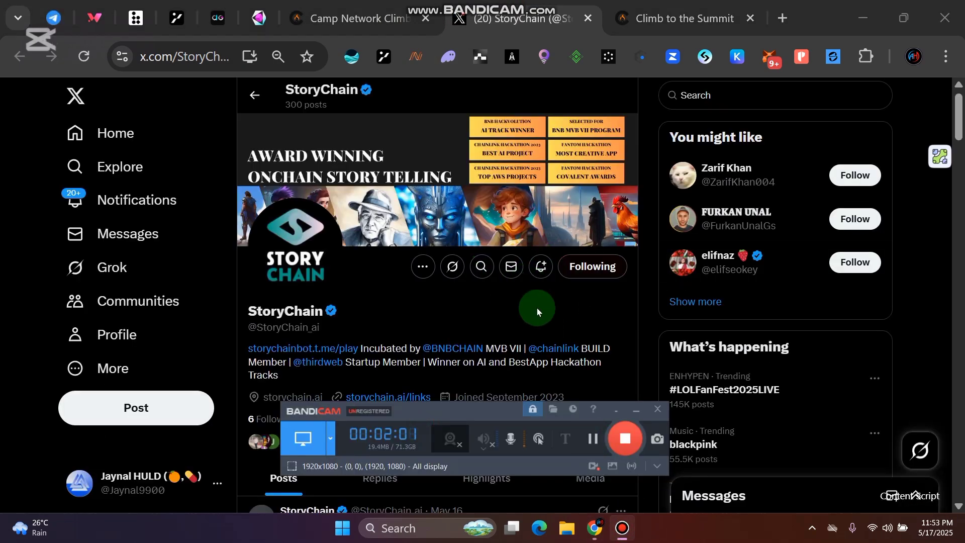
# Return to the Camp Network quest page and claim the Follow StoryChain on X reward
pyautogui.click(391, 20)
pyautogui.click(549, 296)
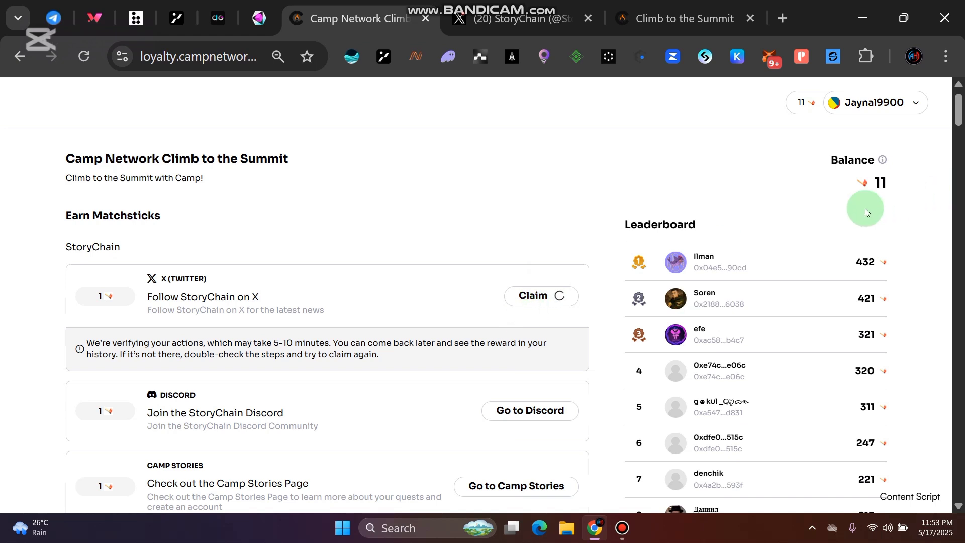
pyautogui.moveTo(83, 295); pyautogui.dragTo(243, 308)
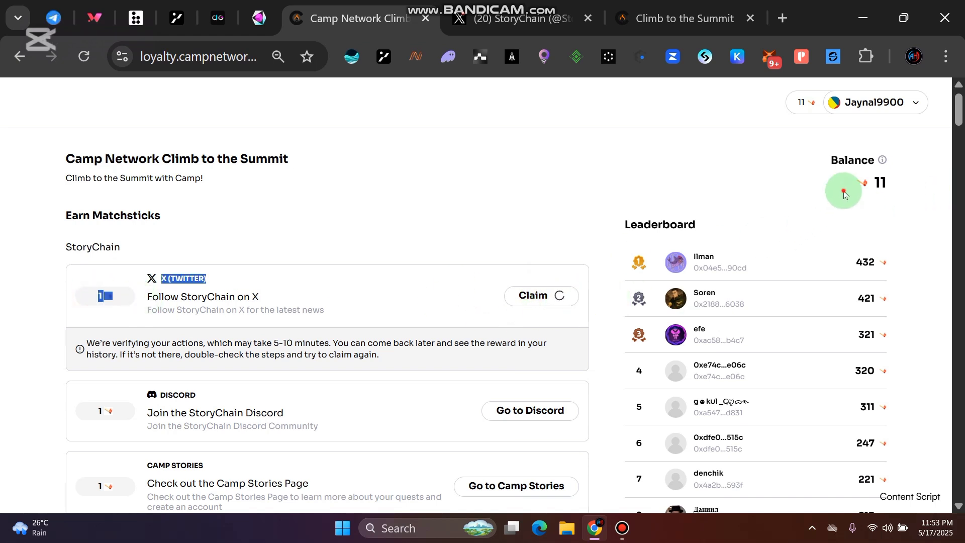
pyautogui.click(877, 182)
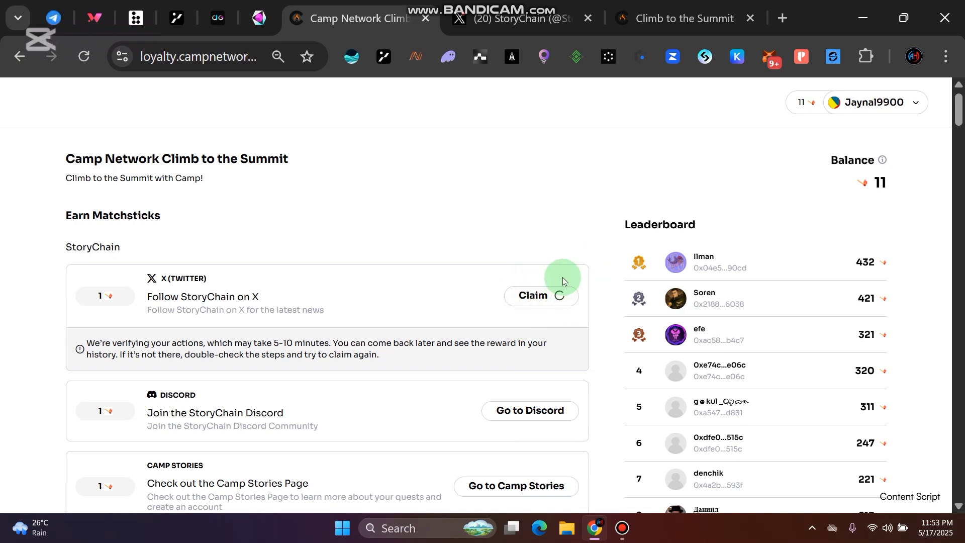
# Check the social quests of StoryChain, Token Tails and Pictographs for X, Discord and Telegram tasks
pyautogui.scroll(-2, 562, 280)
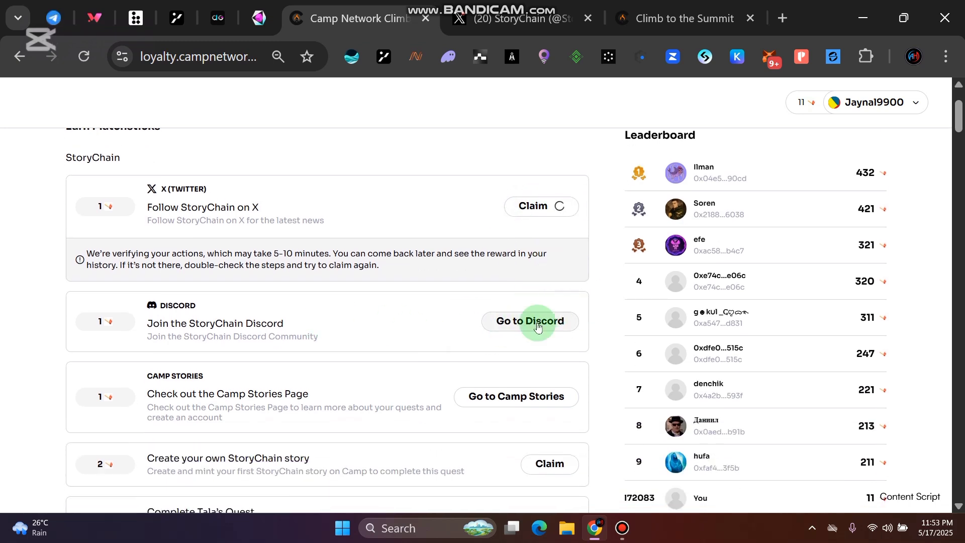
pyautogui.moveTo(214, 325); pyautogui.dragTo(319, 323)
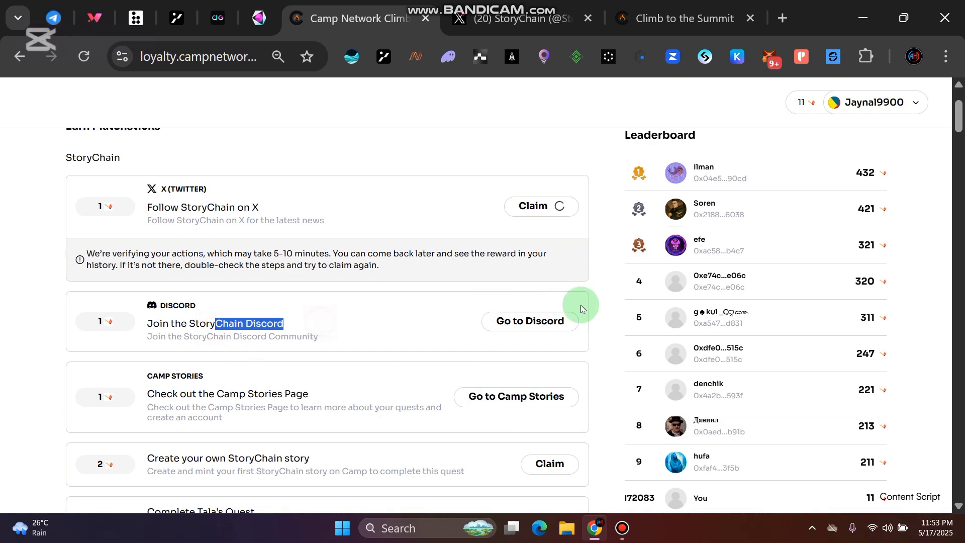
pyautogui.scroll(-10, 547, 375)
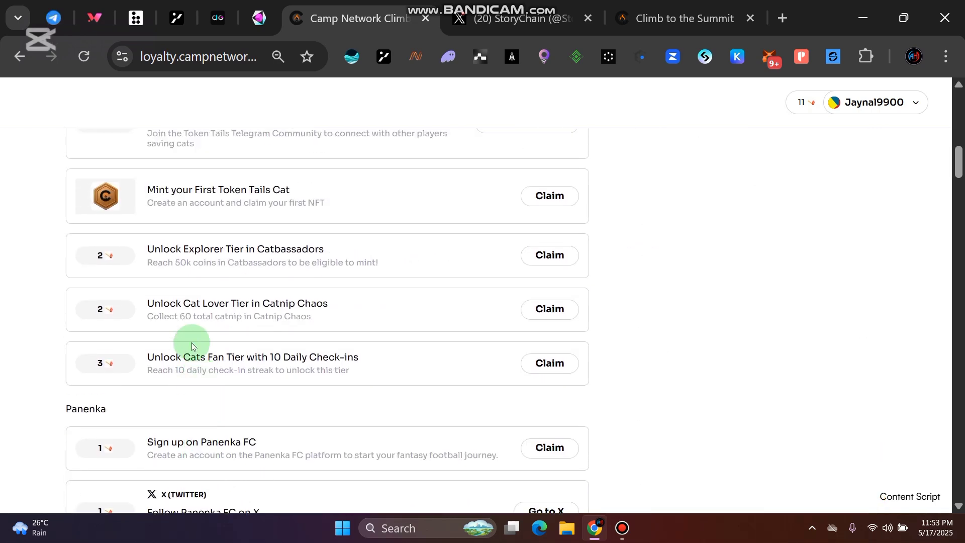
pyautogui.scroll(4, 193, 327)
pyautogui.doubleClick(164, 213)
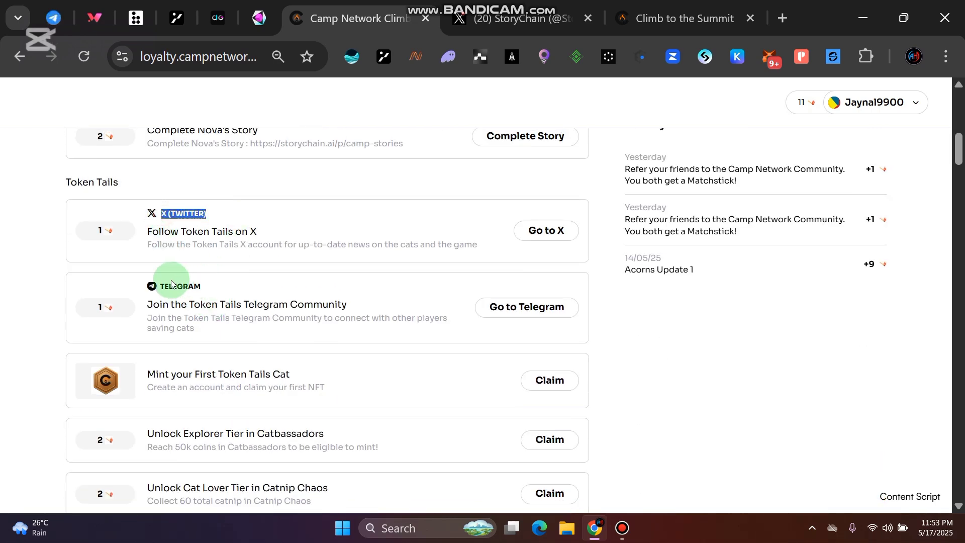
pyautogui.moveTo(171, 284); pyautogui.dragTo(268, 285)
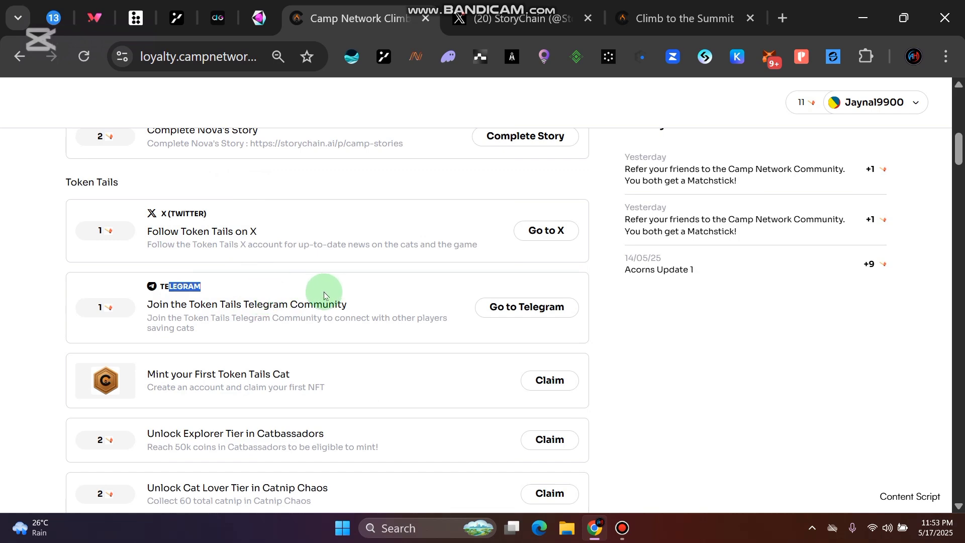
pyautogui.scroll(-15, 700, 383)
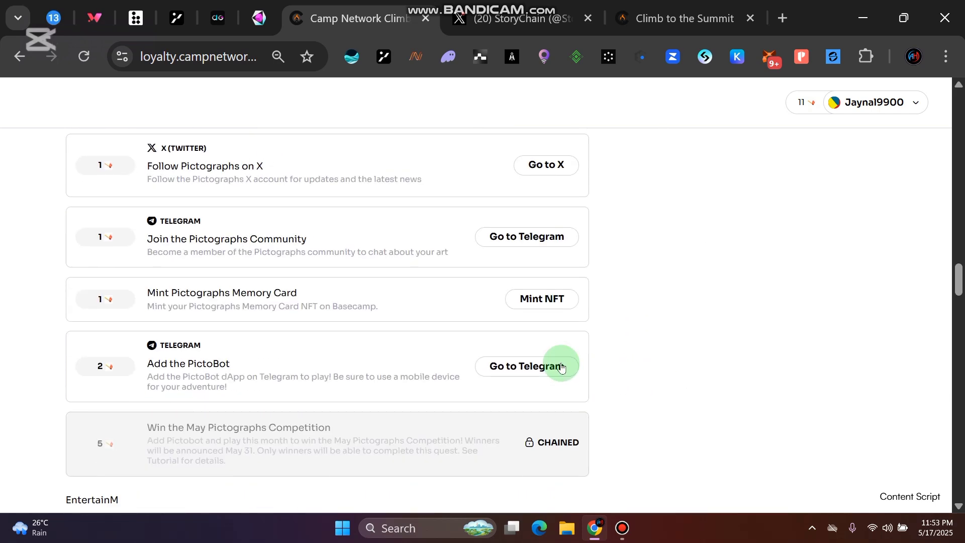
pyautogui.scroll(2, 381, 282)
pyautogui.moveTo(178, 236); pyautogui.dragTo(237, 230)
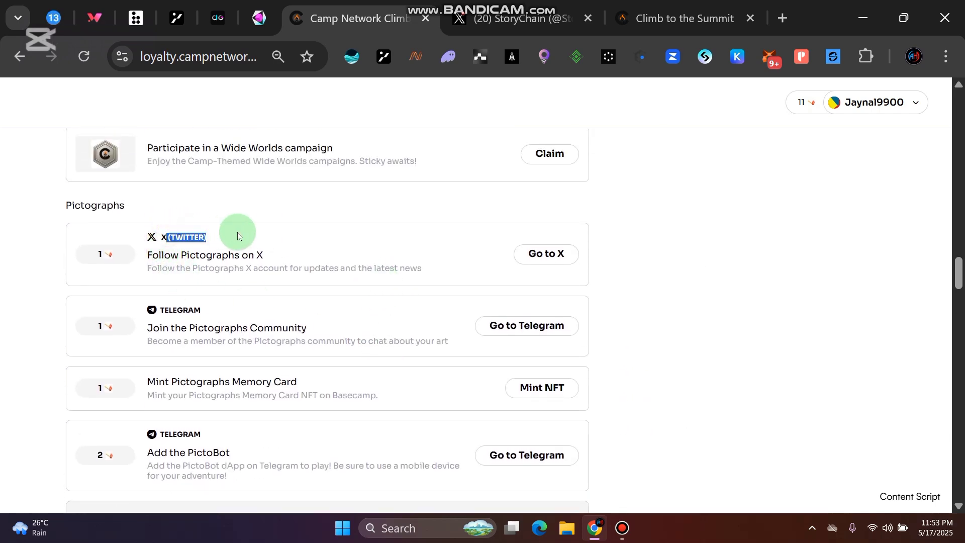
# Check the social quests further down the list, from Sporting Cristal through AWANA, ARCOIN and Kraft
pyautogui.click(391, 239)
pyautogui.scroll(-10, 414, 321)
pyautogui.scroll(-6, 420, 345)
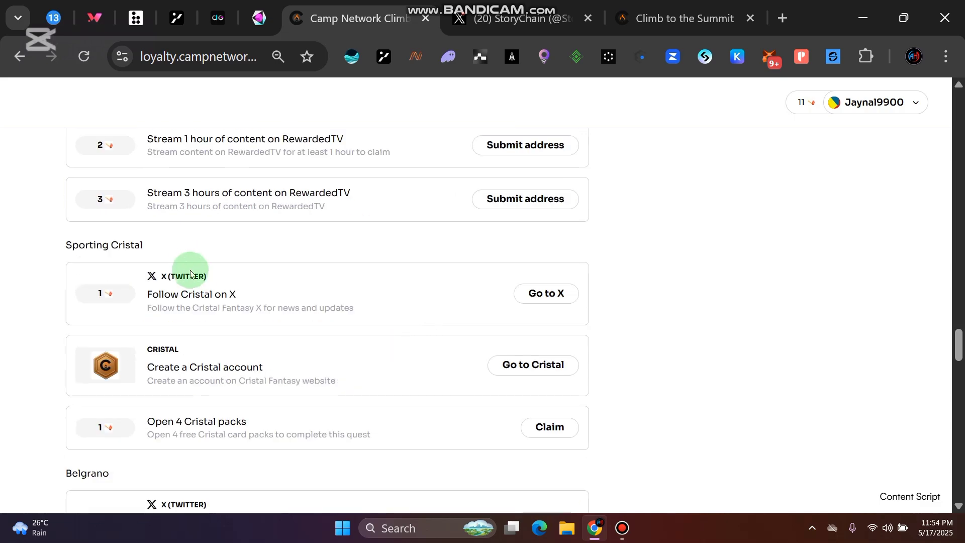
pyautogui.moveTo(156, 282); pyautogui.dragTo(553, 280)
pyautogui.scroll(-20, 553, 280)
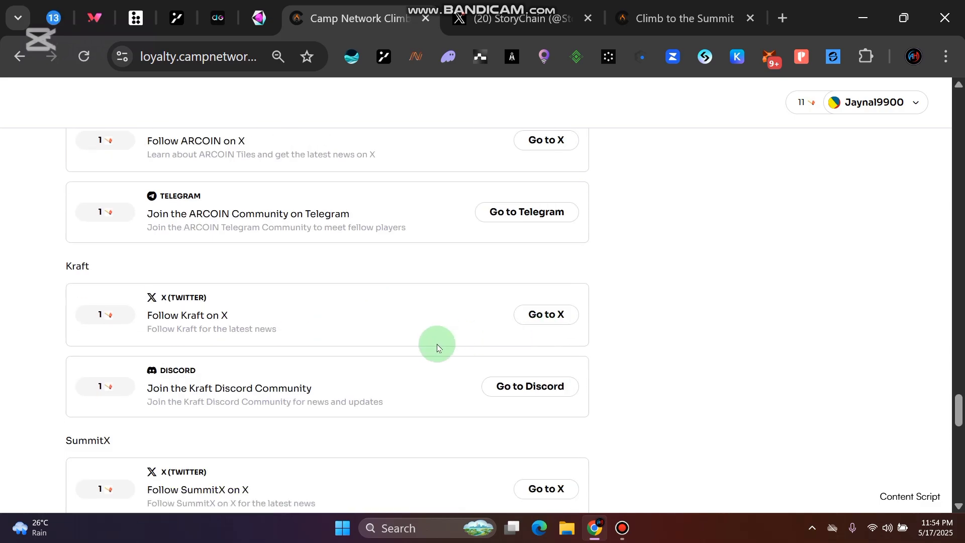
pyautogui.moveTo(165, 363); pyautogui.dragTo(254, 364)
pyautogui.scroll(20, 619, 364)
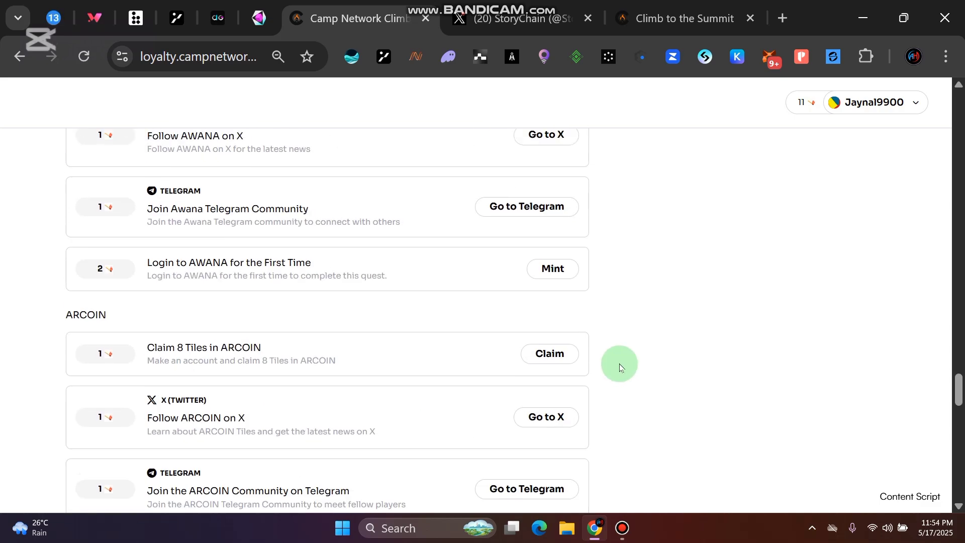
pyautogui.scroll(3, 619, 364)
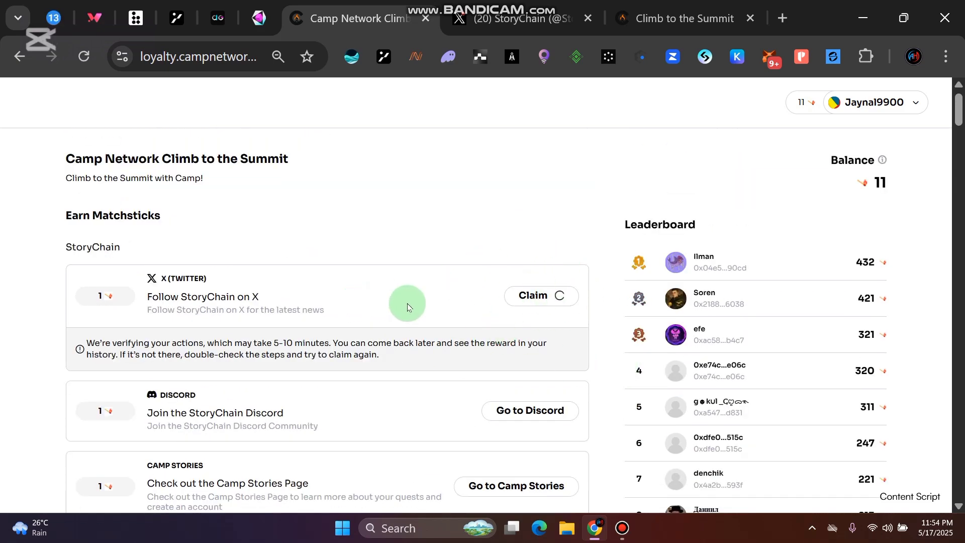
# Examine the Panenka game and referral quests and the ScorePlay and Wide Worlds quests
pyautogui.scroll(-4, 418, 316)
pyautogui.scroll(-10, 417, 316)
pyautogui.scroll(5, 405, 371)
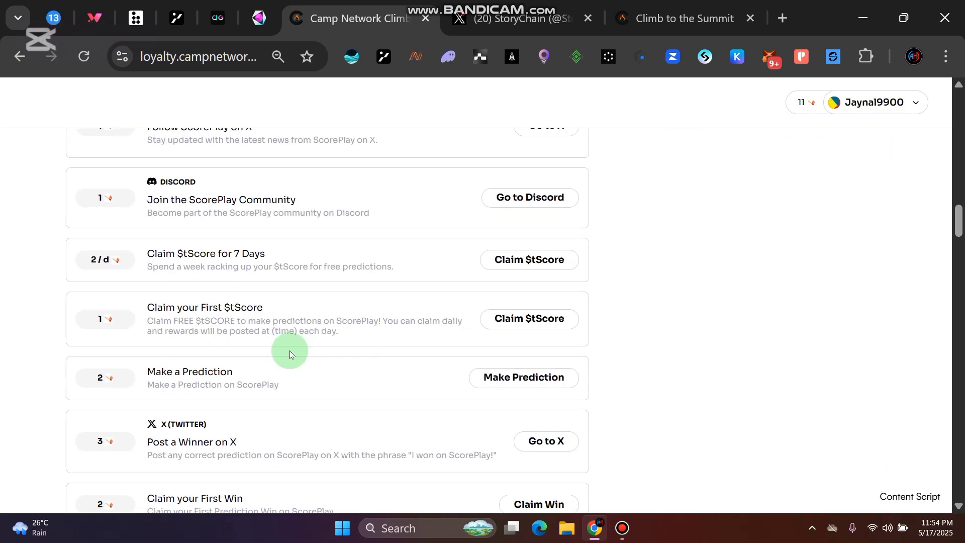
pyautogui.moveTo(156, 296); pyautogui.dragTo(302, 297)
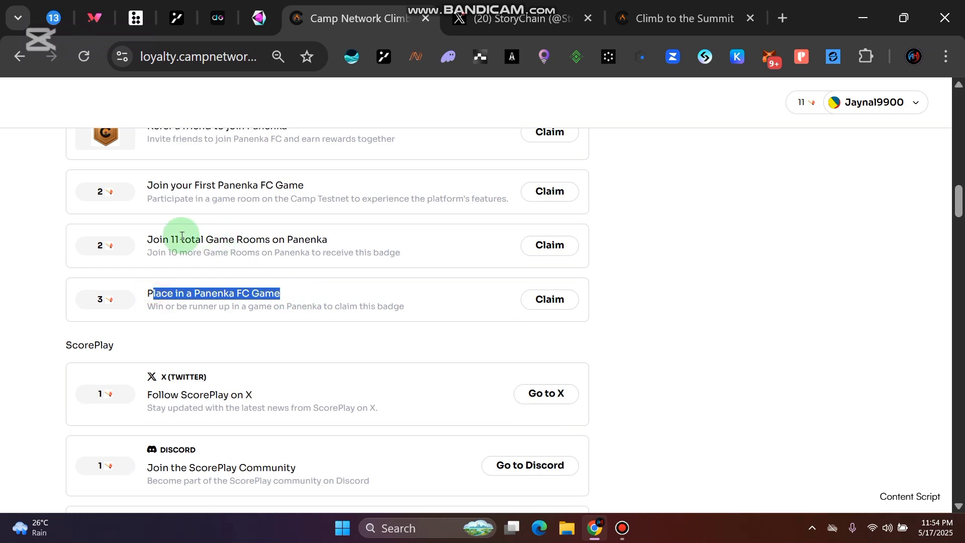
pyautogui.moveTo(182, 240); pyautogui.dragTo(388, 237)
pyautogui.click(388, 236)
pyautogui.scroll(1, 338, 251)
pyautogui.scroll(1, 338, 252)
pyautogui.moveTo(171, 274); pyautogui.dragTo(308, 265)
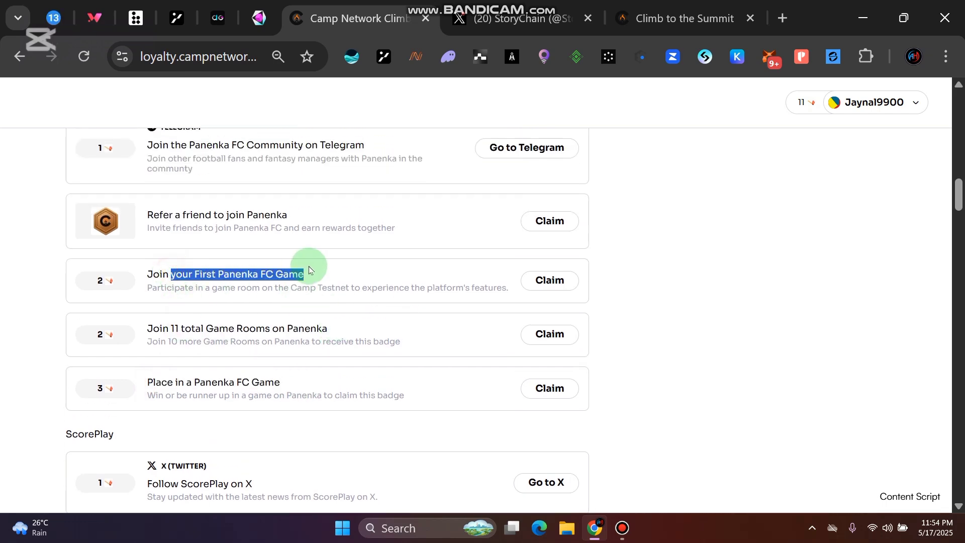
pyautogui.moveTo(200, 215); pyautogui.dragTo(328, 215)
pyautogui.click(333, 276)
pyautogui.scroll(-15, 420, 317)
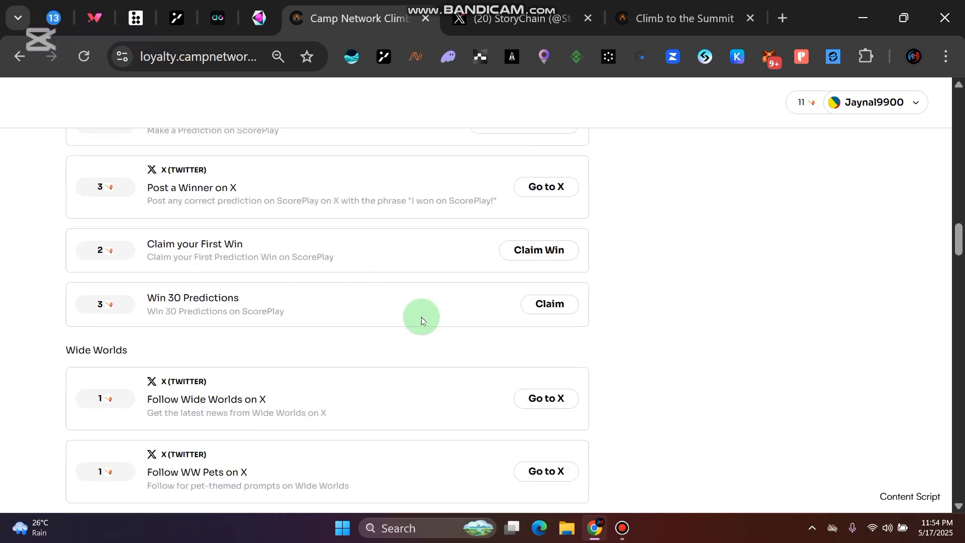
# Check the JukeBlox and Camp Network quests ending the list, and switch to the Discover Camp Network campaign page
pyautogui.scroll(-10, 425, 361)
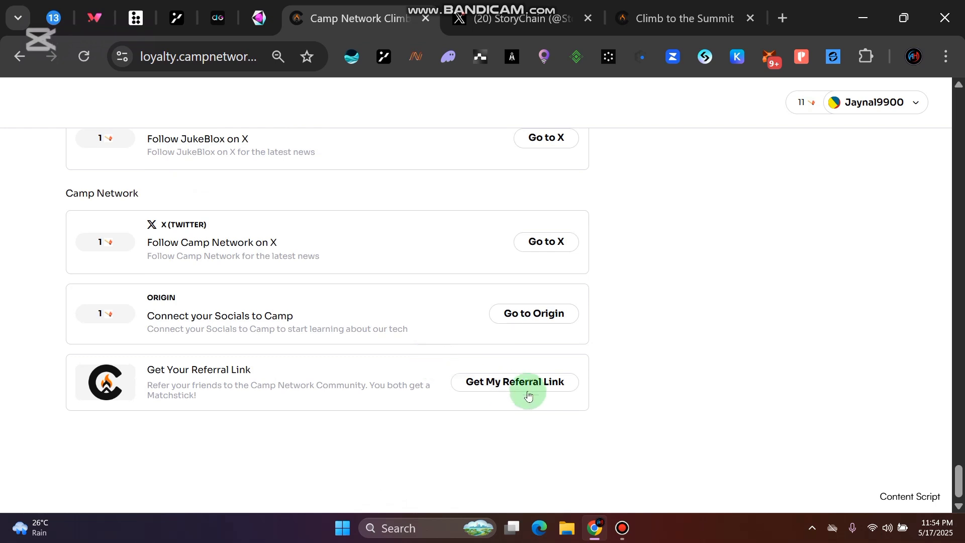
pyautogui.scroll(2, 636, 301)
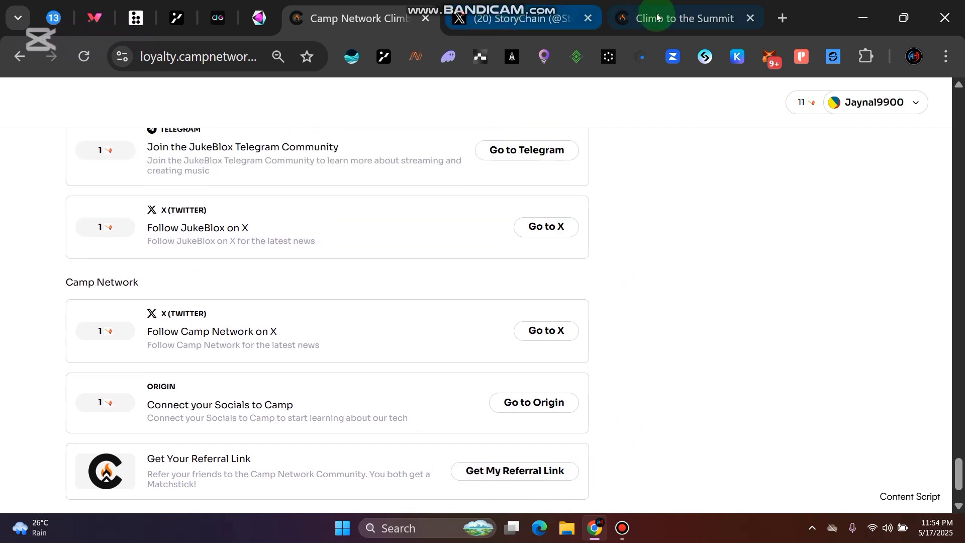
pyautogui.click(653, 18)
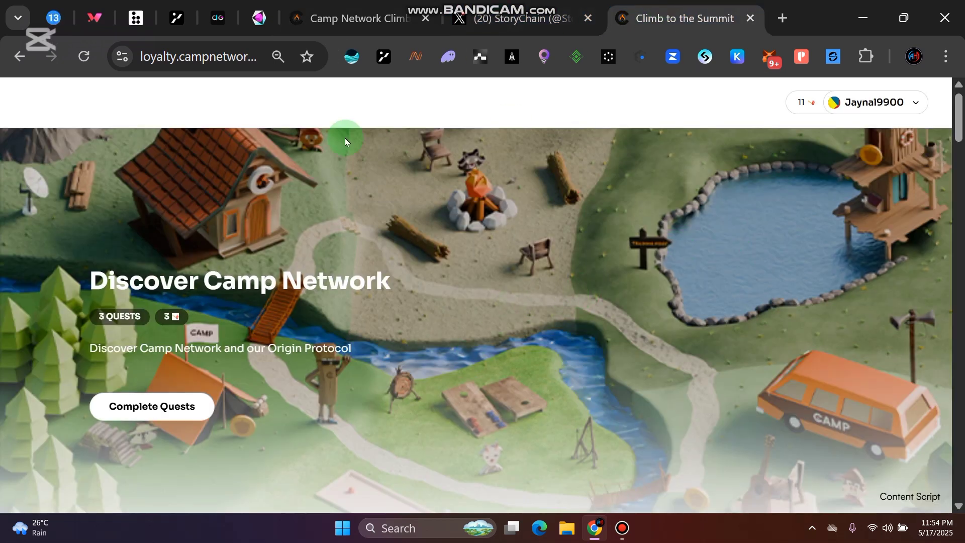
pyautogui.moveTo(99, 285); pyautogui.dragTo(389, 282)
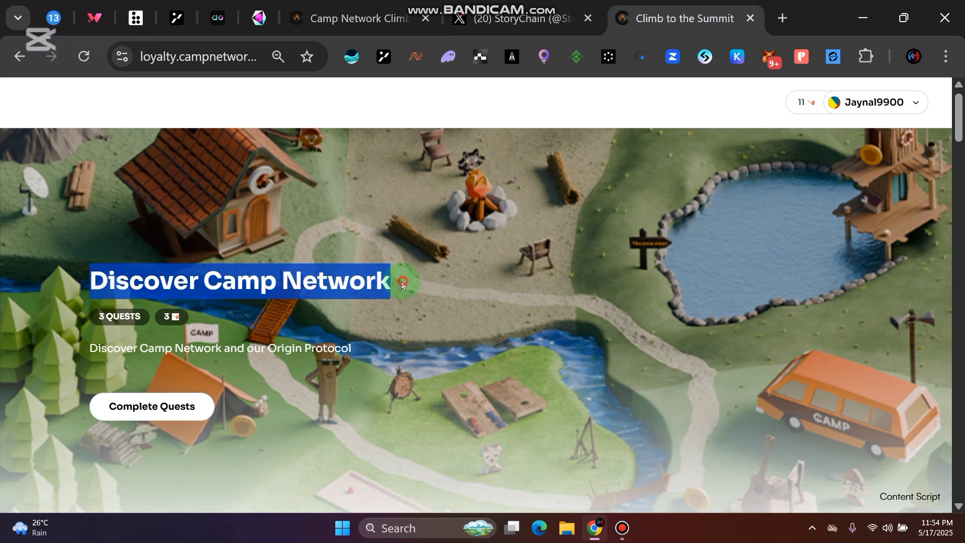
pyautogui.click(938, 93)
pyautogui.click(945, 54)
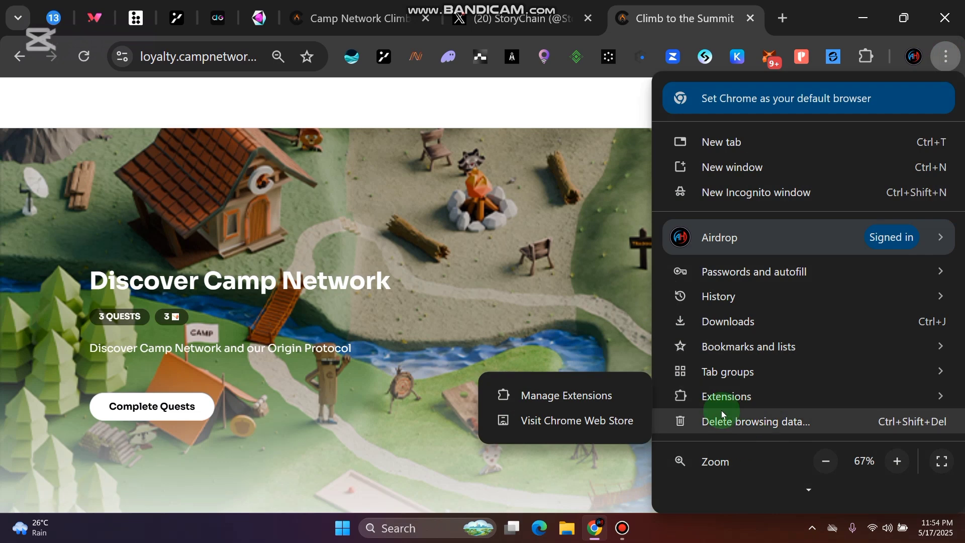
pyautogui.click(479, 311)
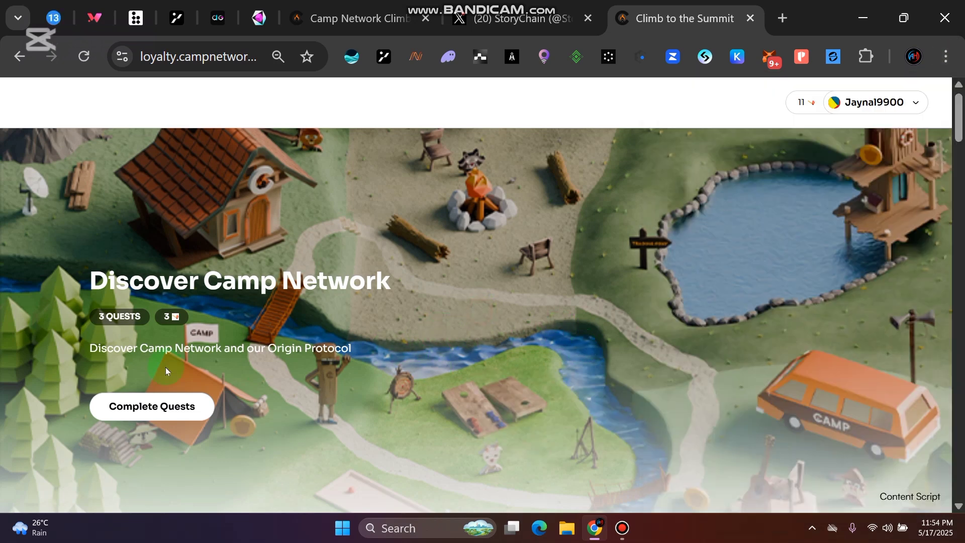
pyautogui.moveTo(119, 353); pyautogui.dragTo(354, 345)
pyautogui.click(366, 354)
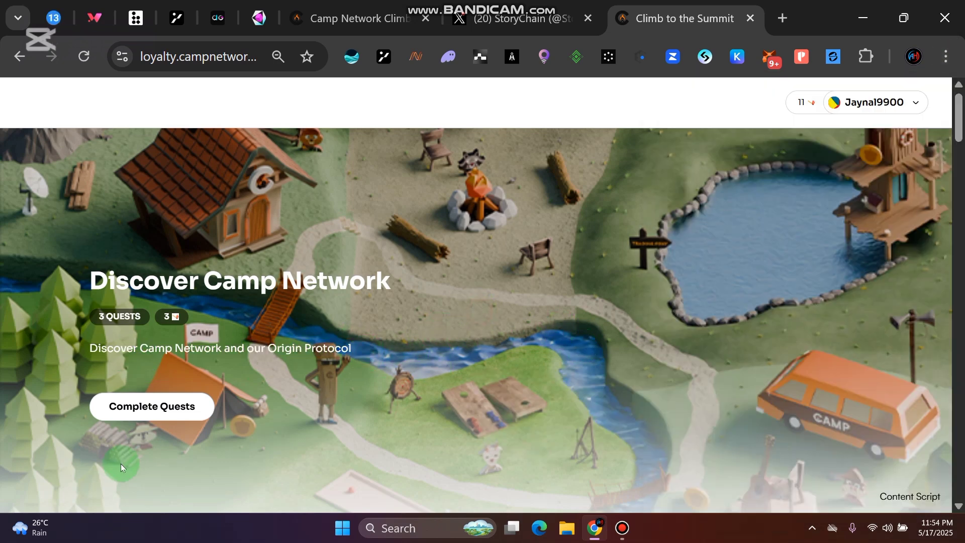
# Check the account balance and loyalty points in the profile menu on the Discover Camp Network page
pyautogui.click(900, 105)
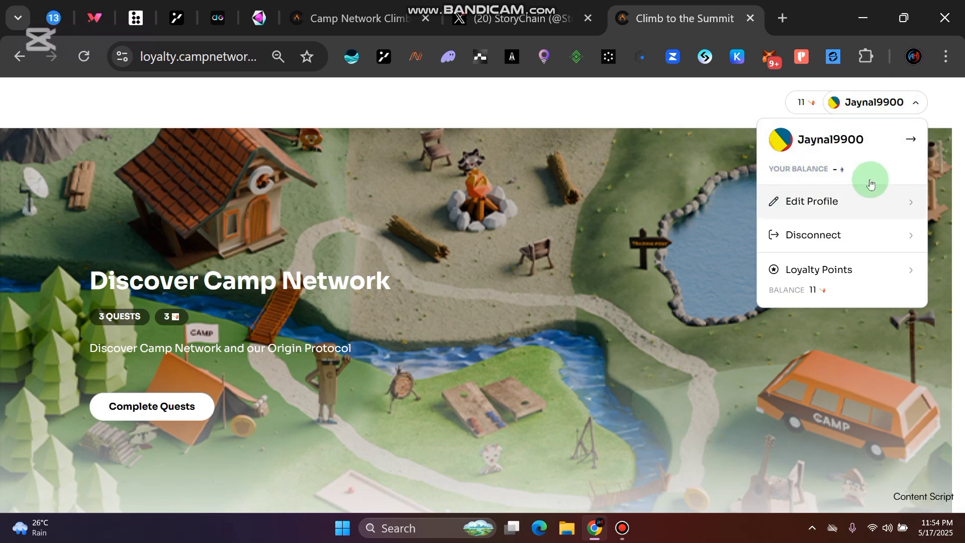
pyautogui.click(692, 184)
pyautogui.click(868, 102)
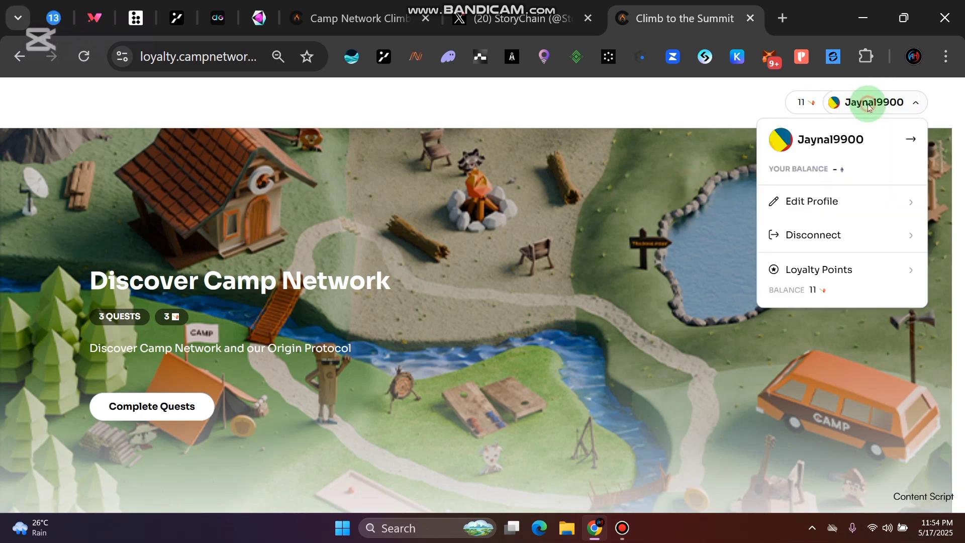
pyautogui.click(476, 345)
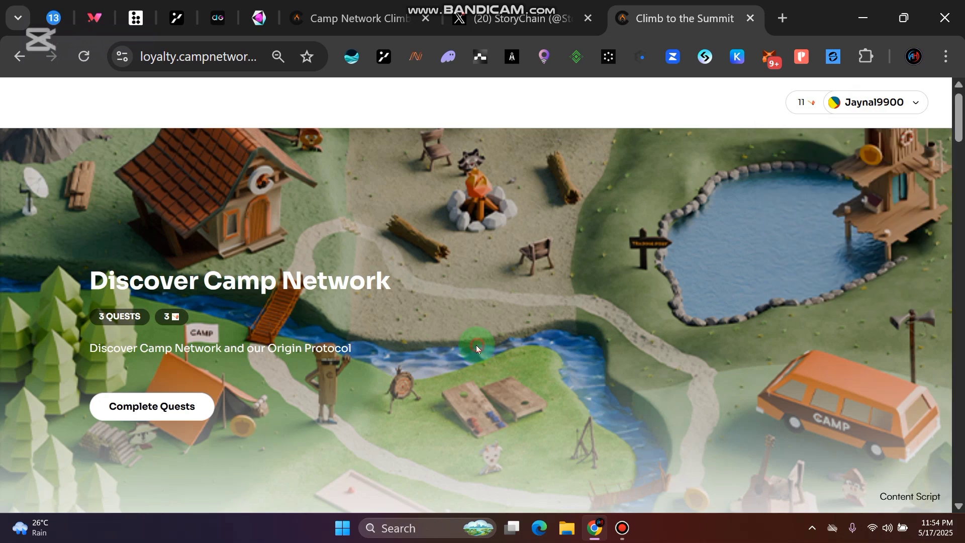
# Open the quests of the Discover Camp Network campaign
pyautogui.scroll(-2, 225, 408)
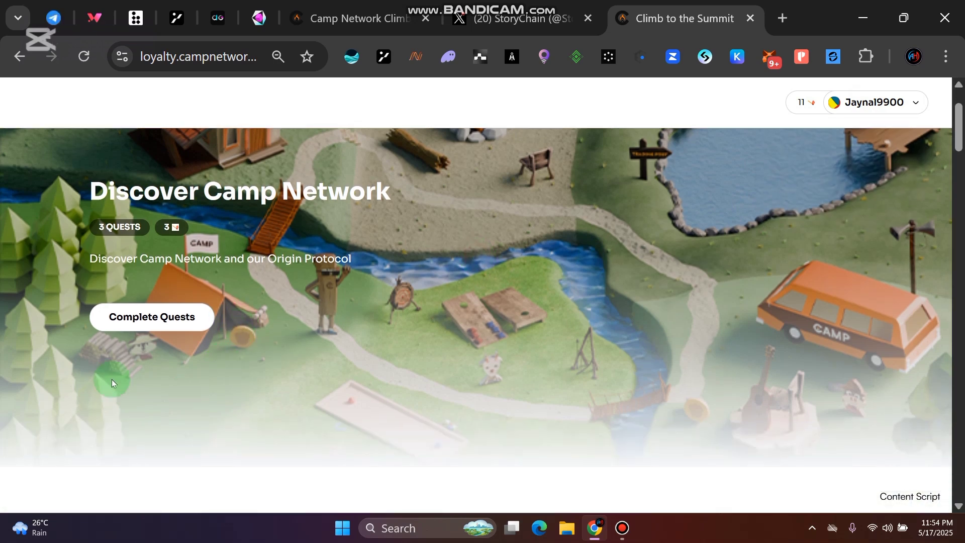
pyautogui.click(156, 316)
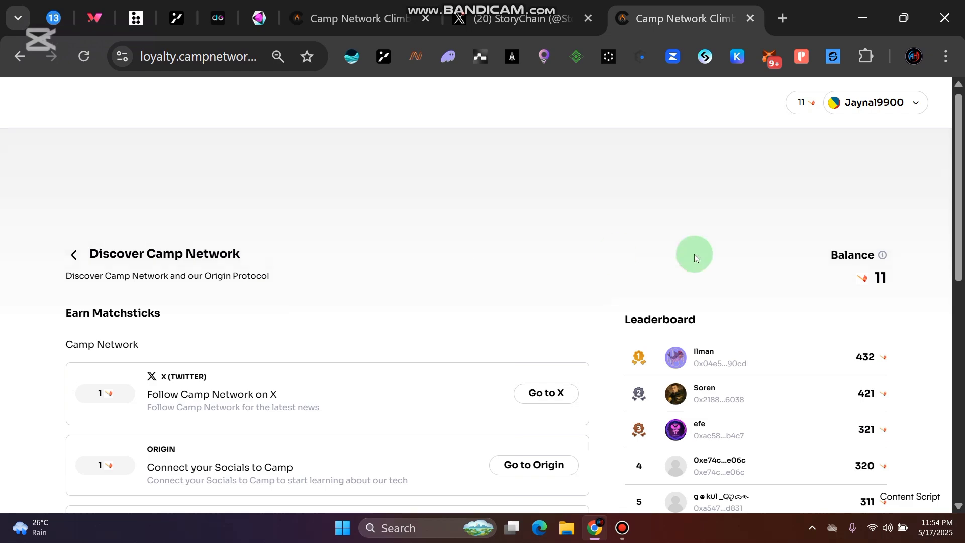
pyautogui.click(623, 526)
pyautogui.click(595, 440)
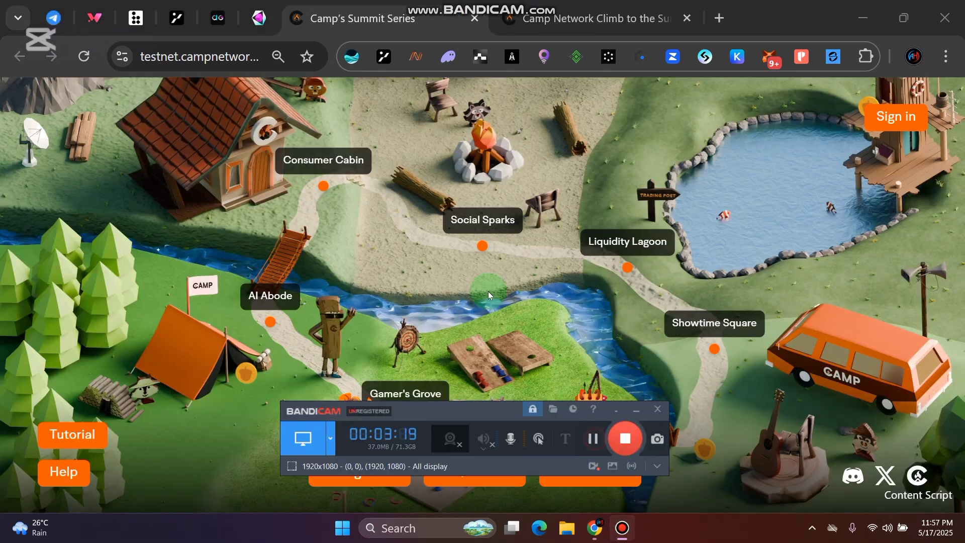
pyautogui.click(486, 274)
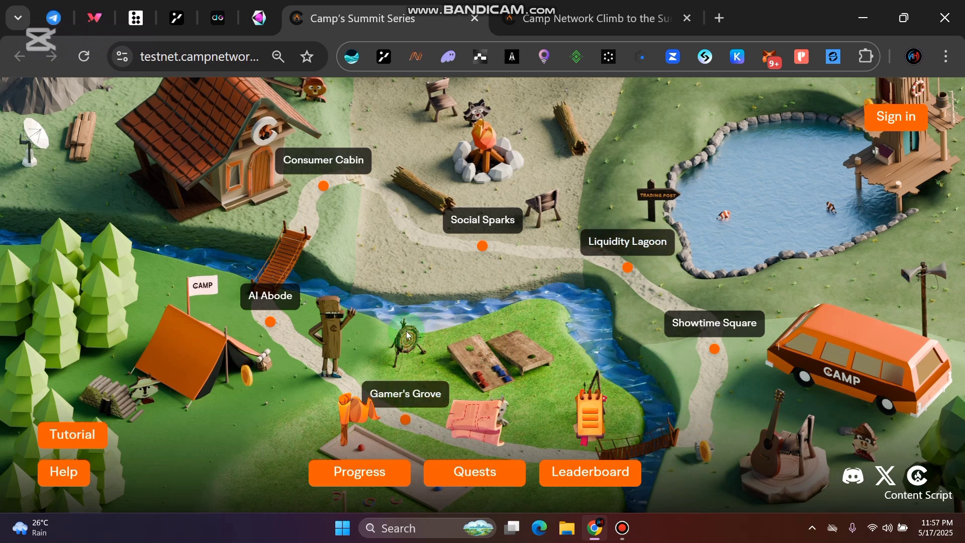
pyautogui.click(278, 57)
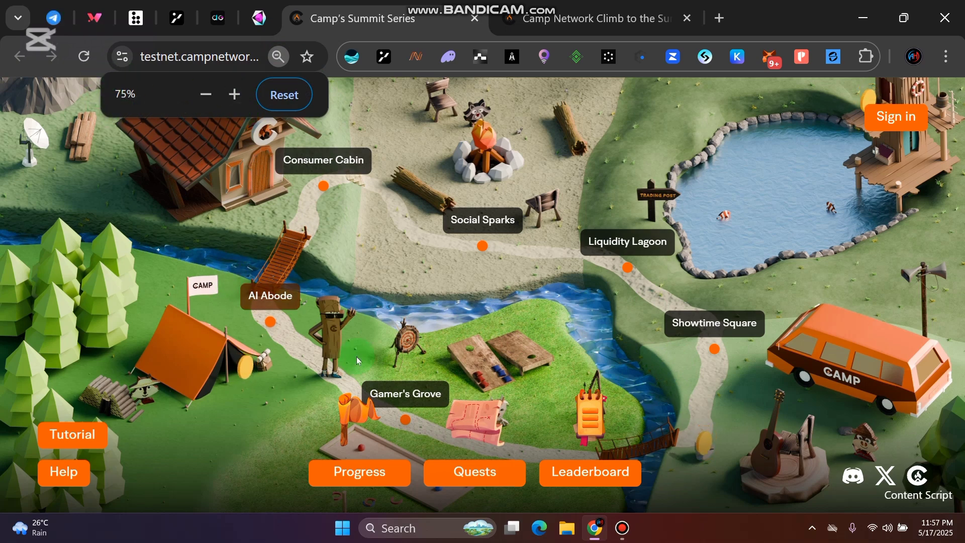
pyautogui.click(943, 60)
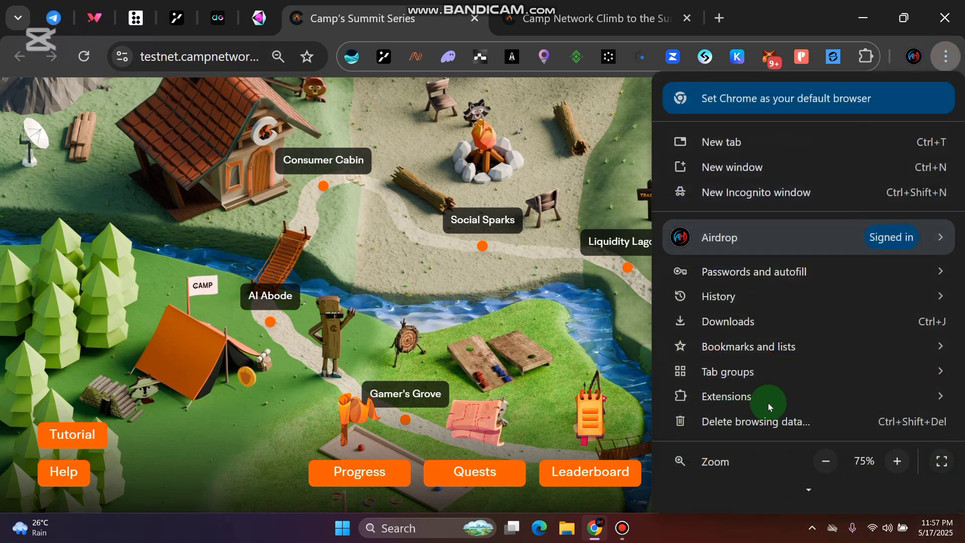
pyautogui.click(546, 346)
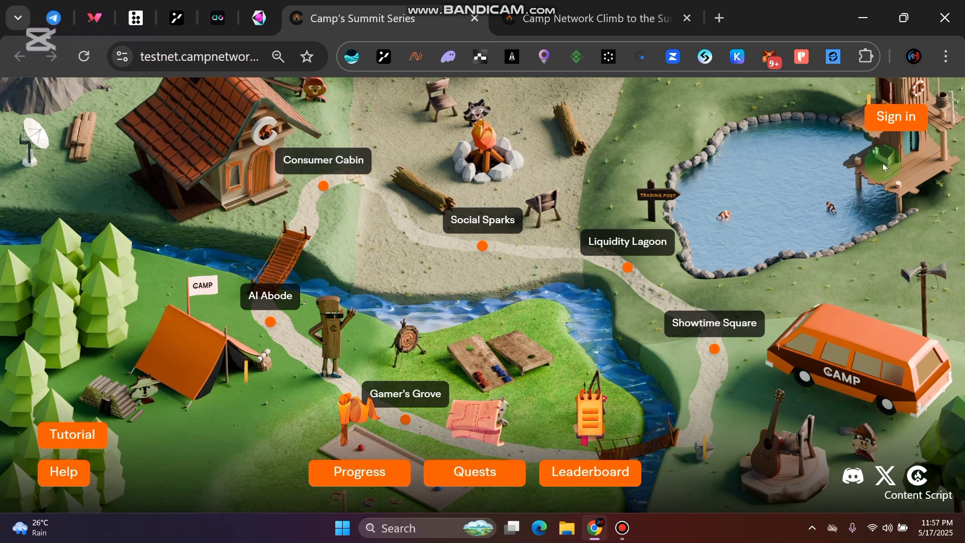
# Start signing in to the Camp's Summit Series site with MetaMask and retry the wallet connection request
pyautogui.click(896, 123)
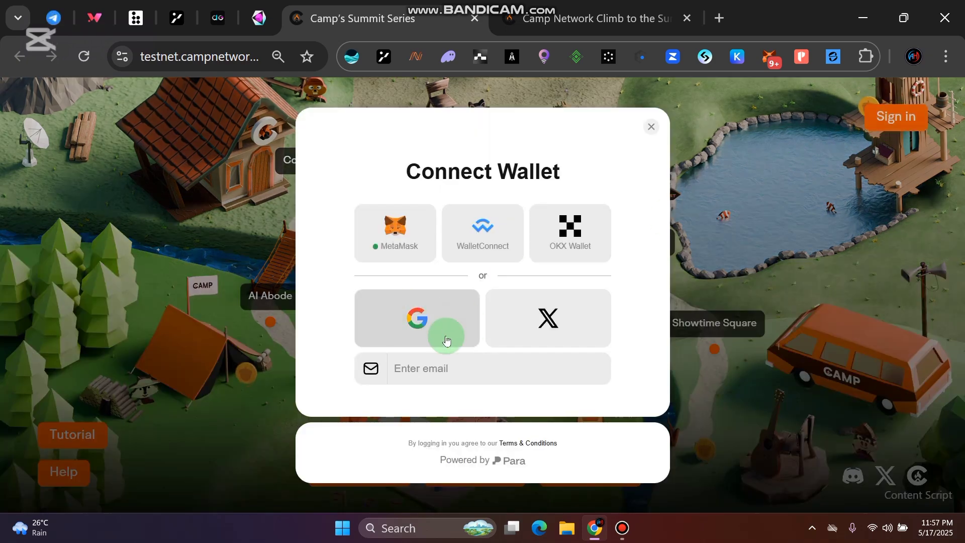
pyautogui.click(409, 225)
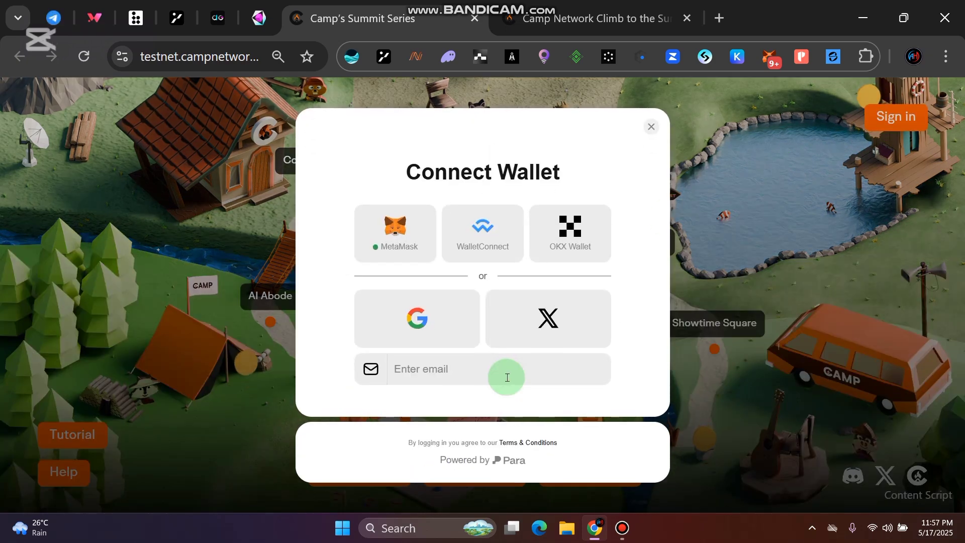
pyautogui.click(389, 227)
pyautogui.click(483, 355)
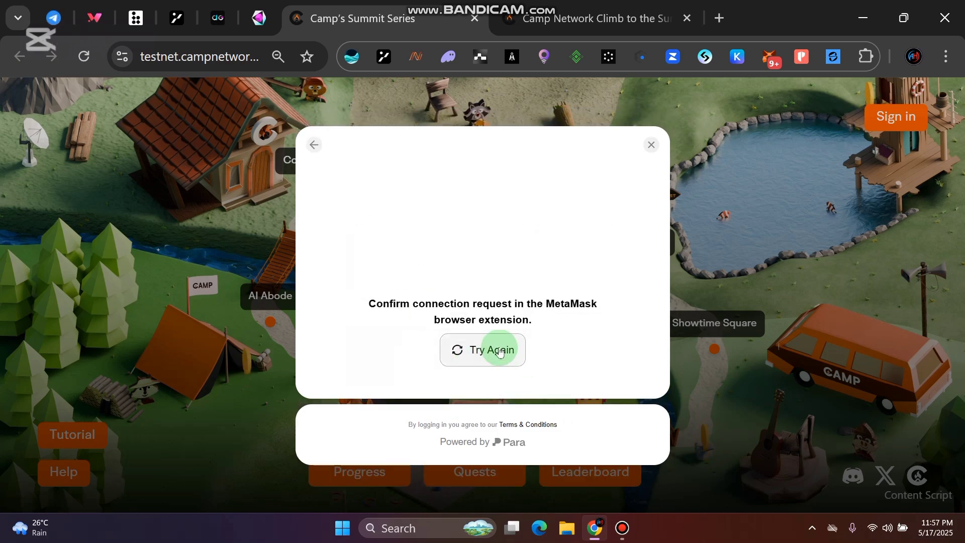
pyautogui.click(622, 528)
pyautogui.click(593, 440)
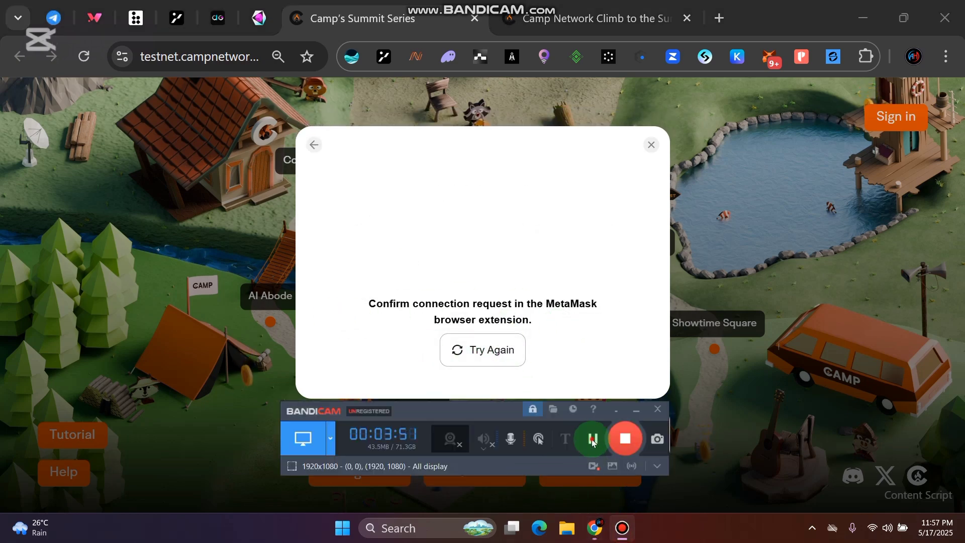
pyautogui.click(592, 438)
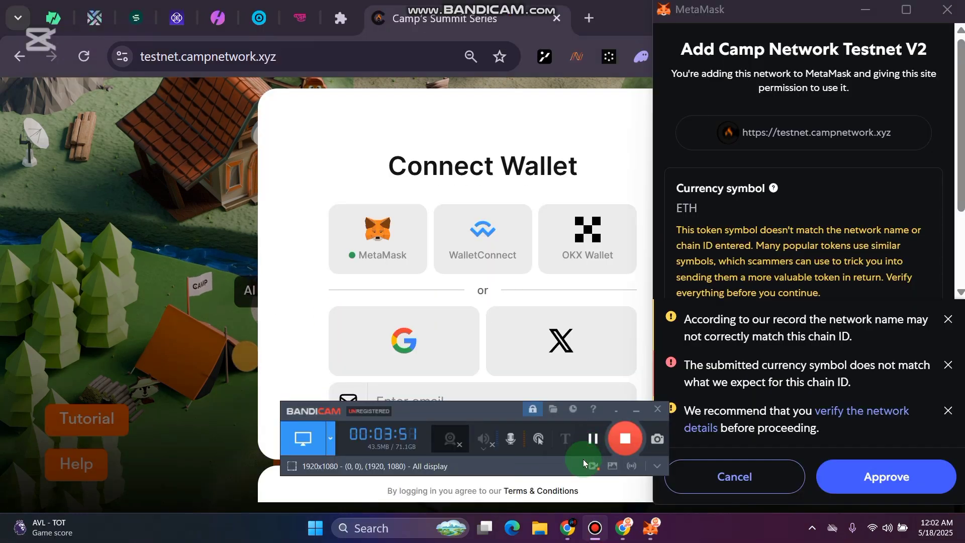
# Review the MetaMask request to add Camp Network Testnet V2 for testnet.campnetwork.xyz and approve it
pyautogui.click(526, 159)
pyautogui.click(694, 529)
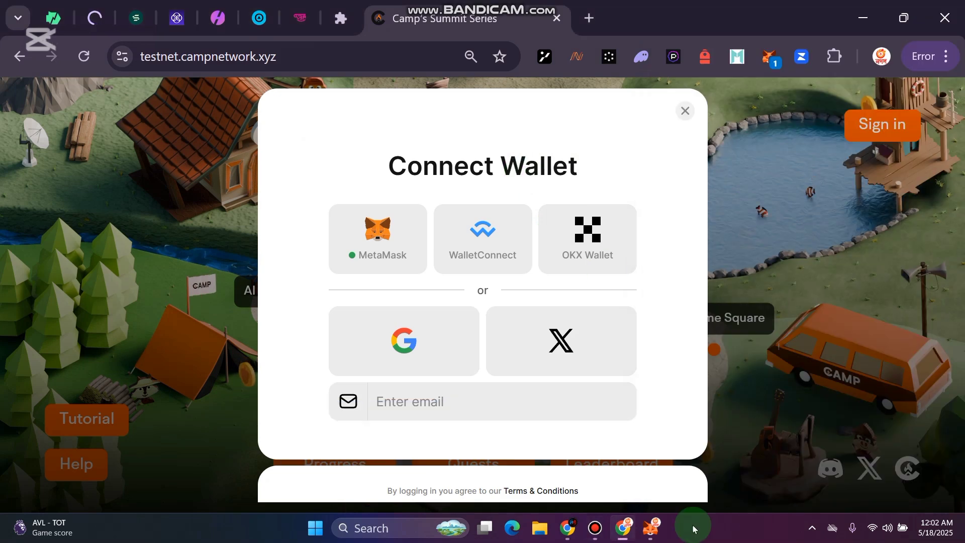
pyautogui.click(660, 537)
pyautogui.scroll(-4, 776, 202)
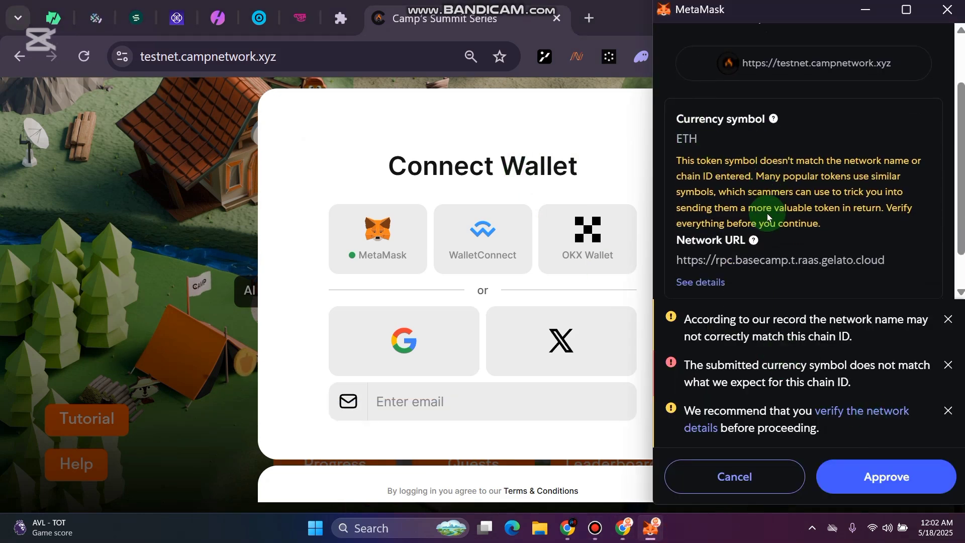
pyautogui.scroll(3, 783, 213)
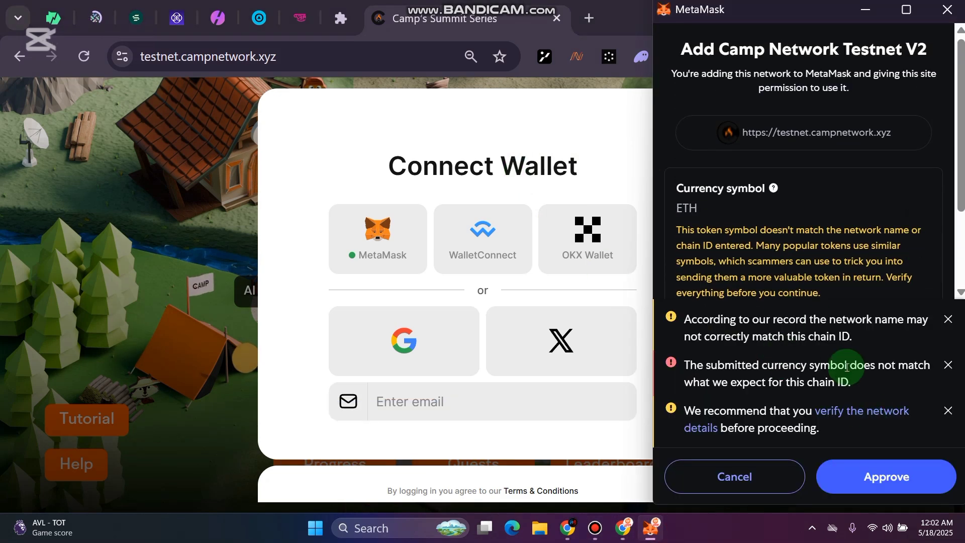
pyautogui.click(902, 475)
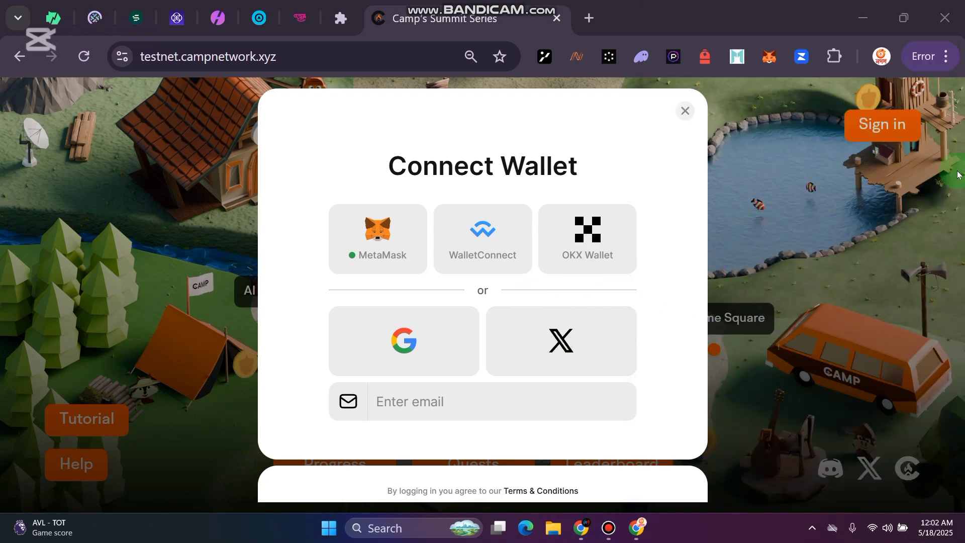
# Check the account menu on the loyalty quest page in the other browser window, and return to the testnet site
pyautogui.click(582, 533)
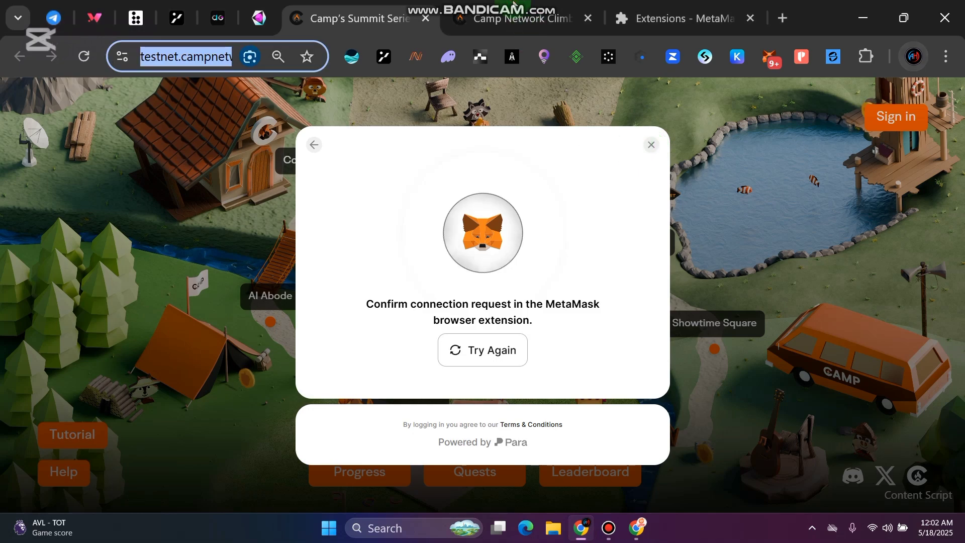
pyautogui.click(513, 5)
pyautogui.click(898, 104)
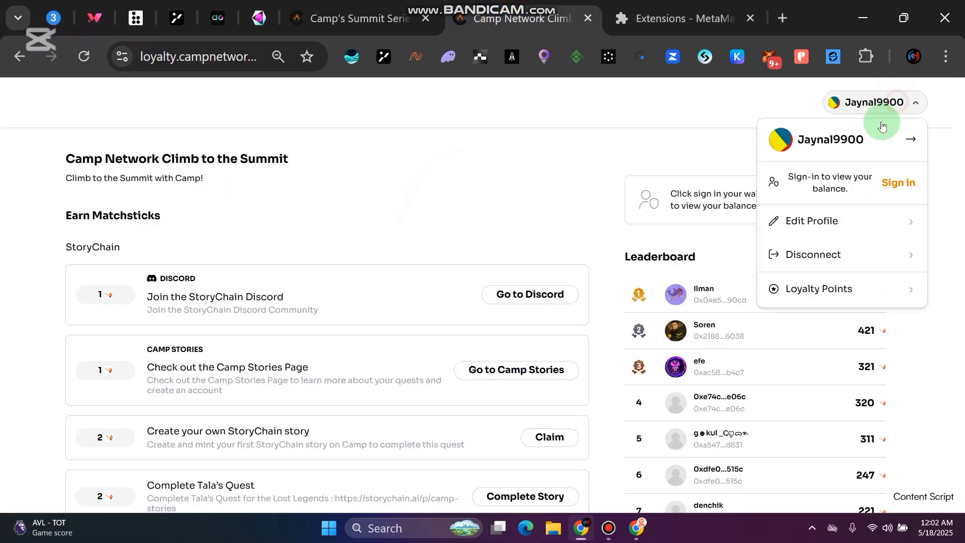
pyautogui.click(636, 527)
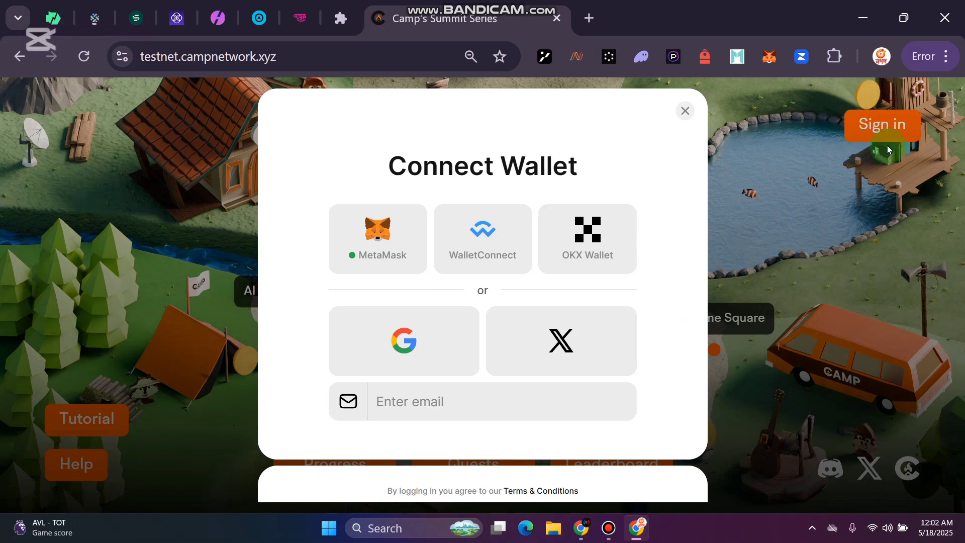
pyautogui.click(605, 531)
pyautogui.click(594, 443)
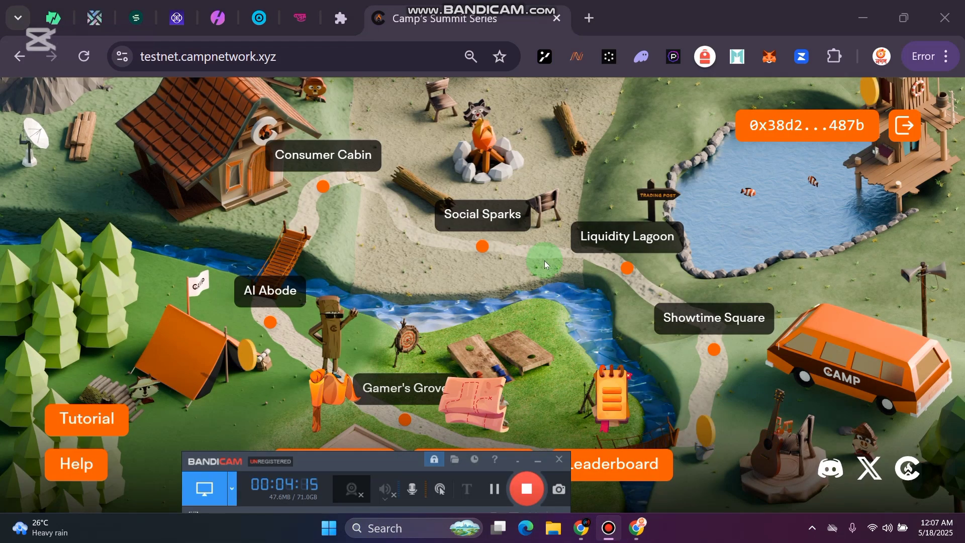
pyautogui.click(868, 195)
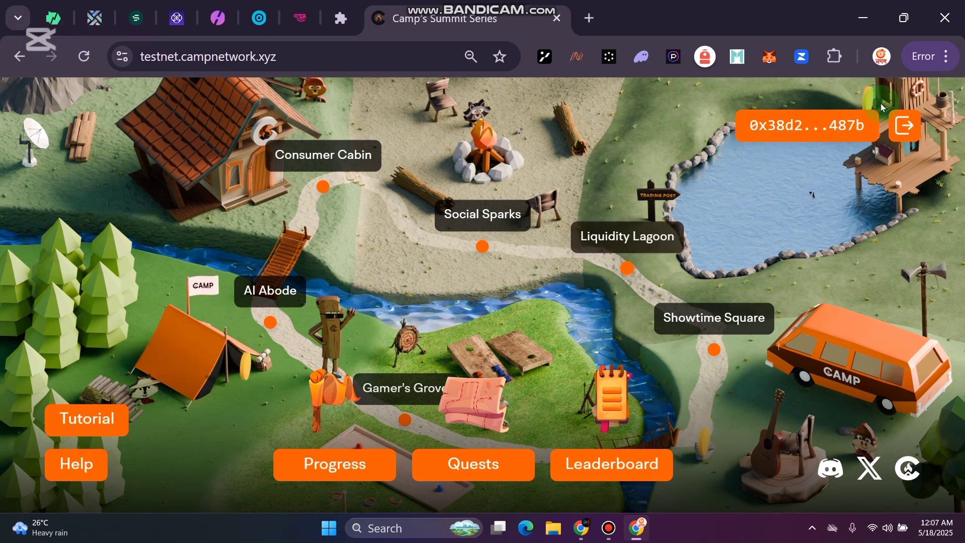
pyautogui.click(756, 143)
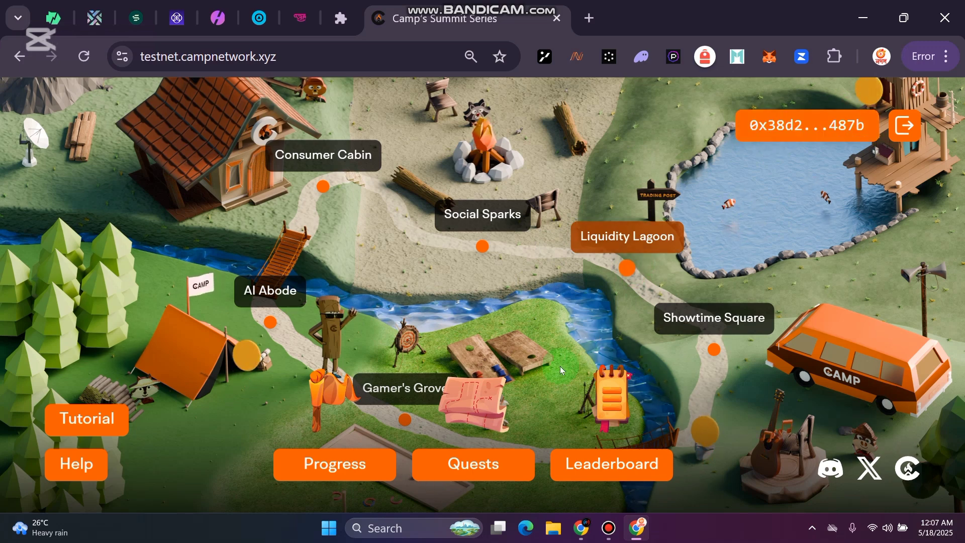
# Open the quest board of the Summit Series map with all categories selected and look through the team filters
pyautogui.click(469, 463)
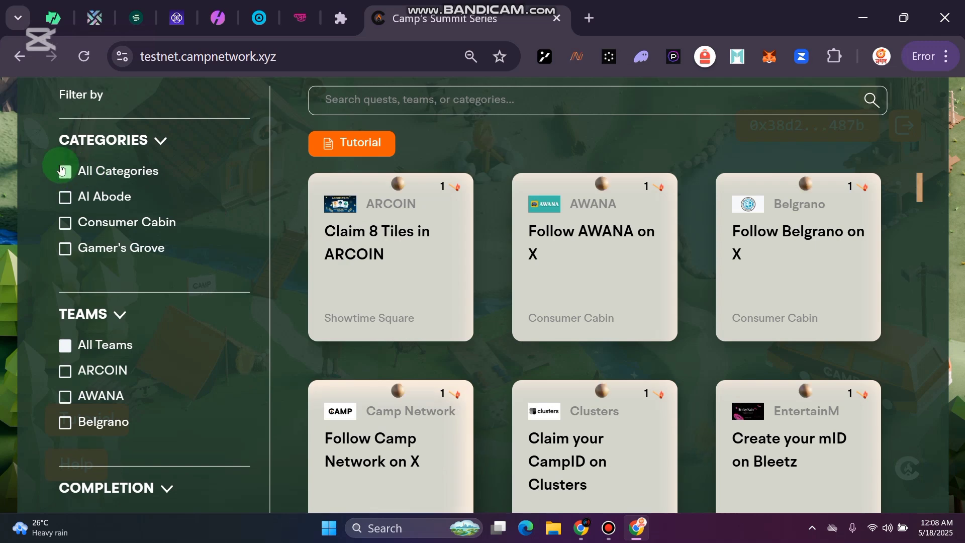
pyautogui.click(134, 166)
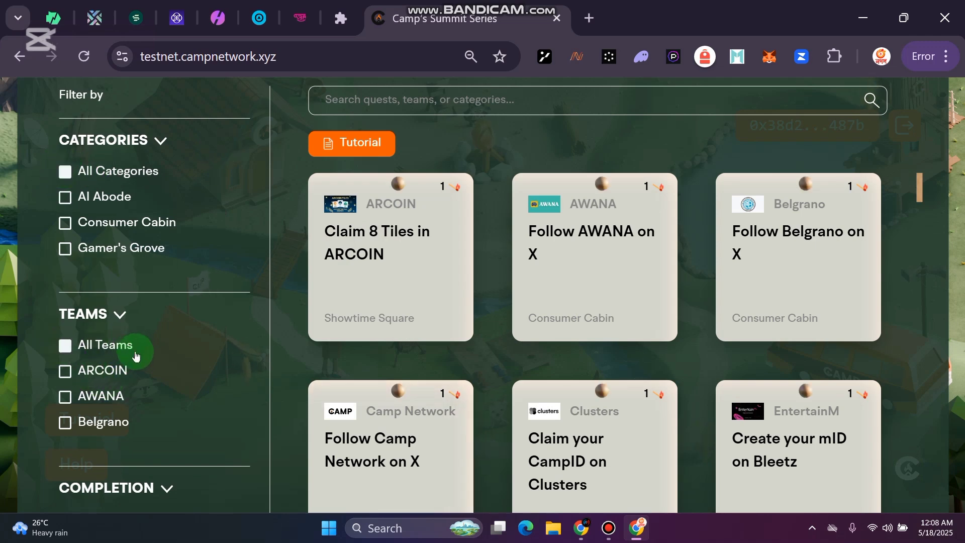
pyautogui.scroll(-5, 172, 371)
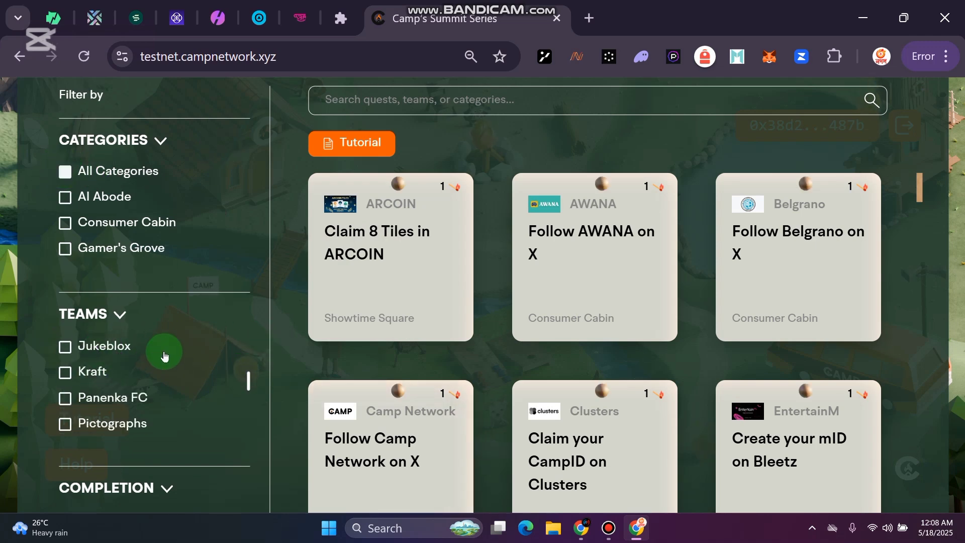
# Browse the team filters and quest cards, and open the EntertainM quest for creating an mID on Bleetz
pyautogui.scroll(5, 159, 354)
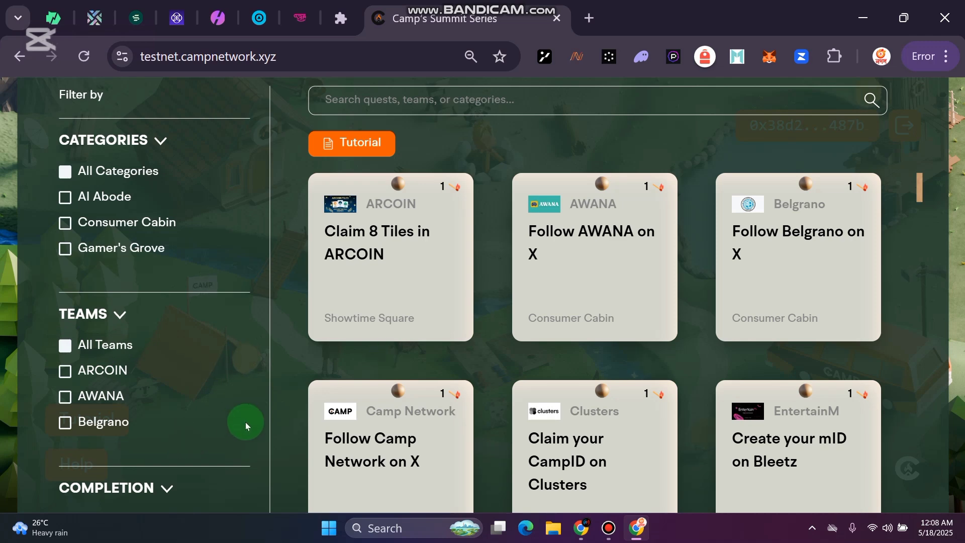
pyautogui.scroll(-8, 245, 425)
pyautogui.scroll(8, 155, 371)
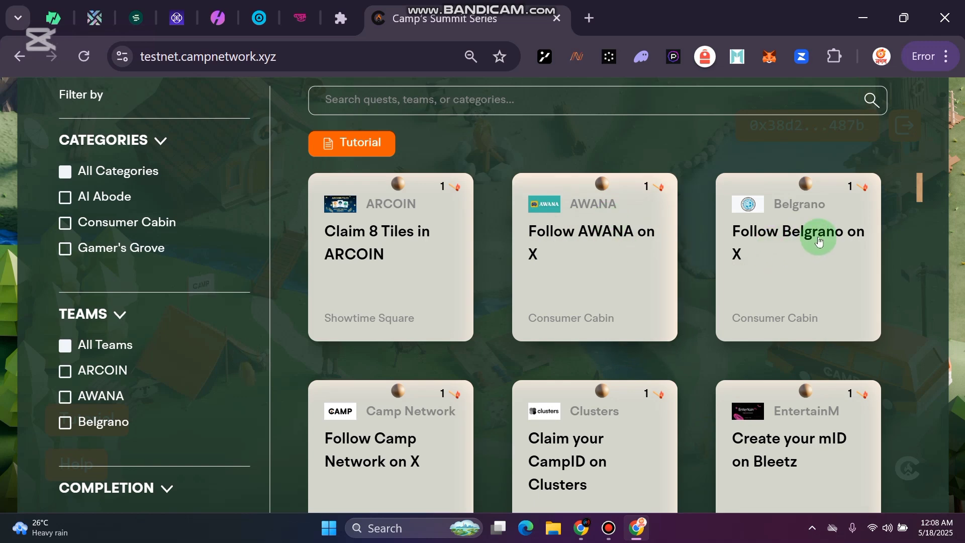
pyautogui.scroll(-4, 484, 260)
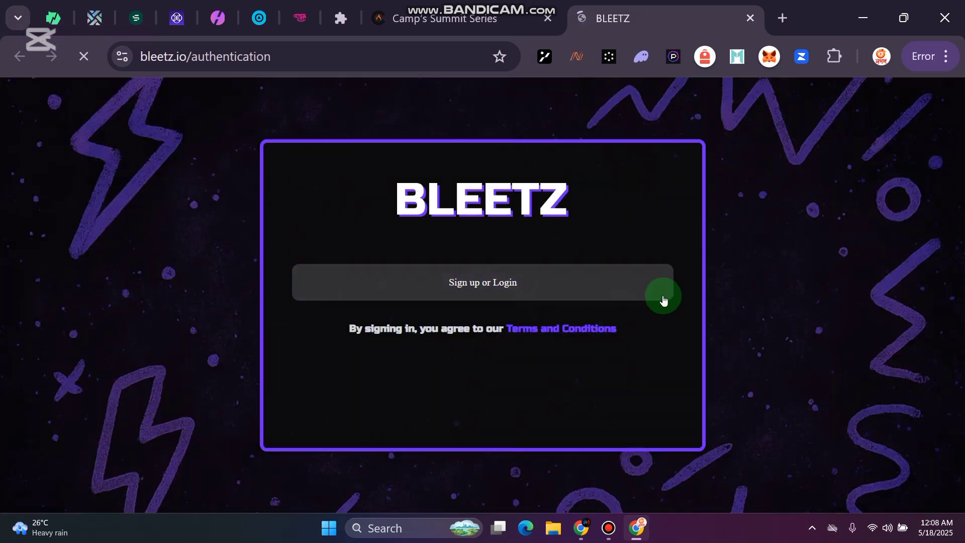
# Start the Bleetz sign-up with the MetaMask option and retry the wallet connection request
pyautogui.click(458, 292)
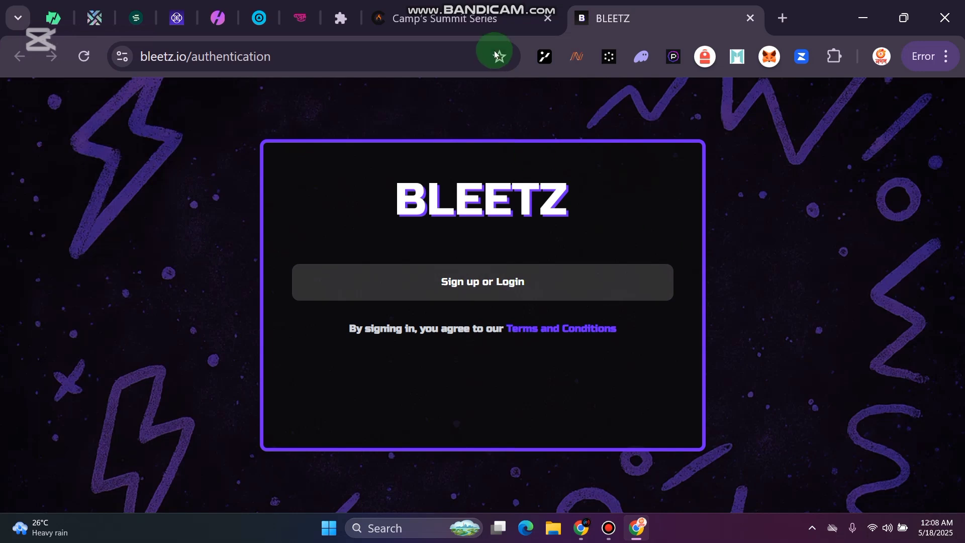
pyautogui.click(443, 18)
pyautogui.click(629, 11)
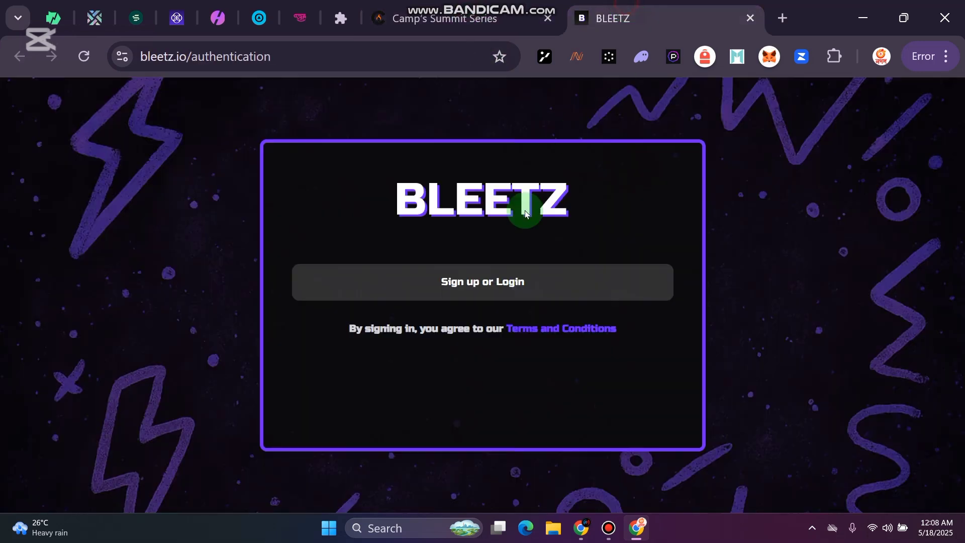
pyautogui.click(484, 281)
pyautogui.scroll(-3, 563, 327)
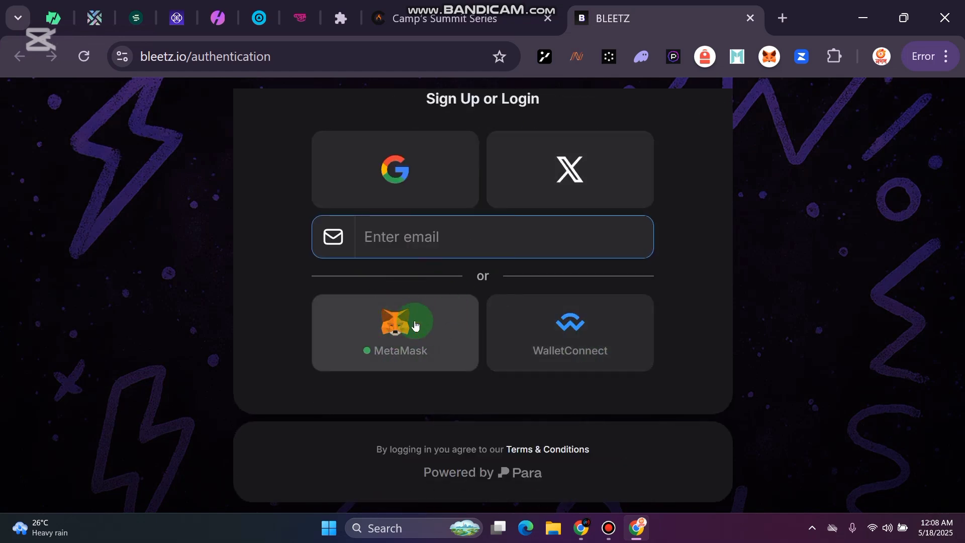
pyautogui.click(389, 329)
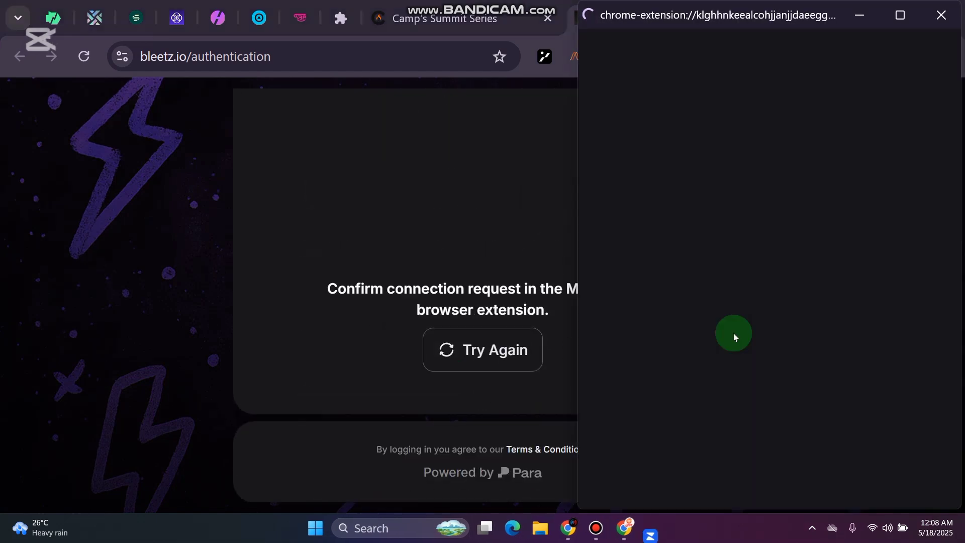
pyautogui.click(845, 427)
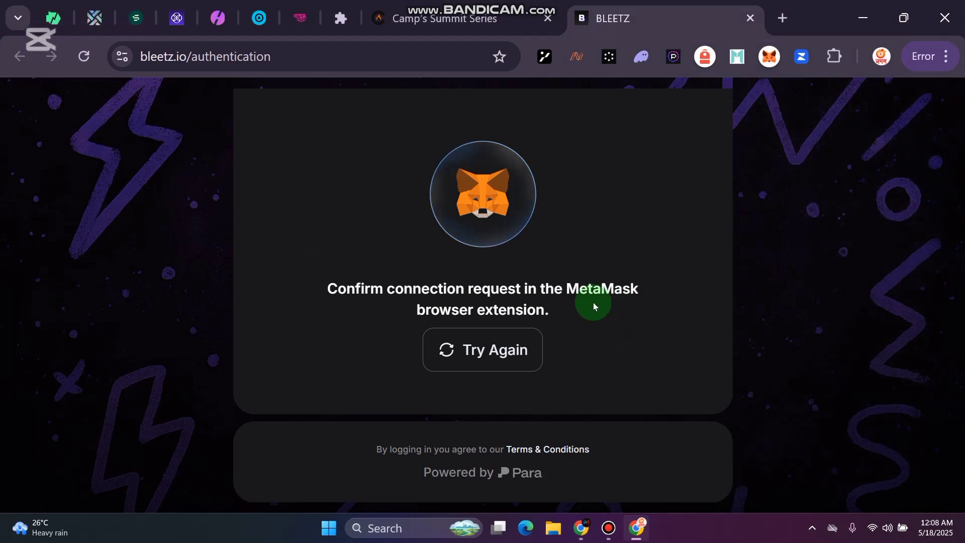
pyautogui.click(492, 349)
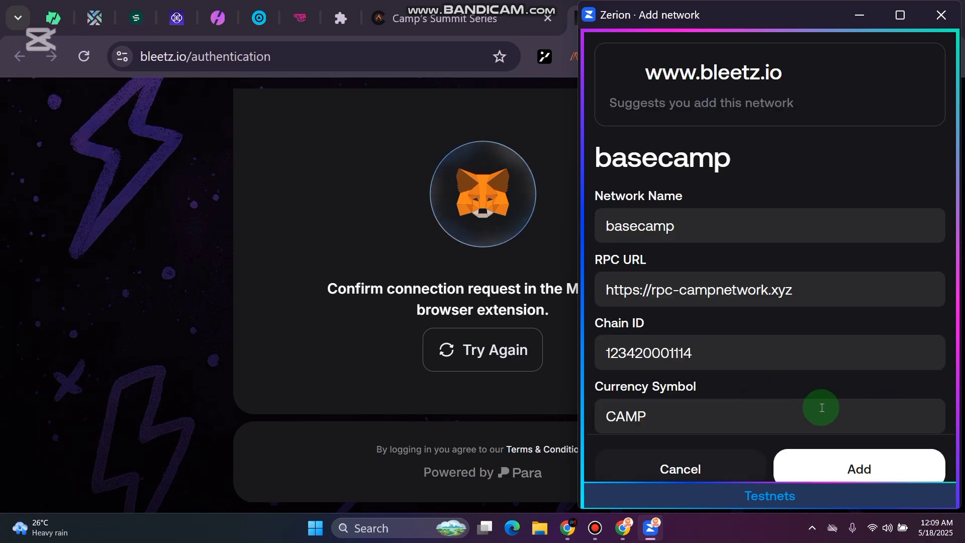
pyautogui.scroll(-5, 868, 425)
pyautogui.click(872, 441)
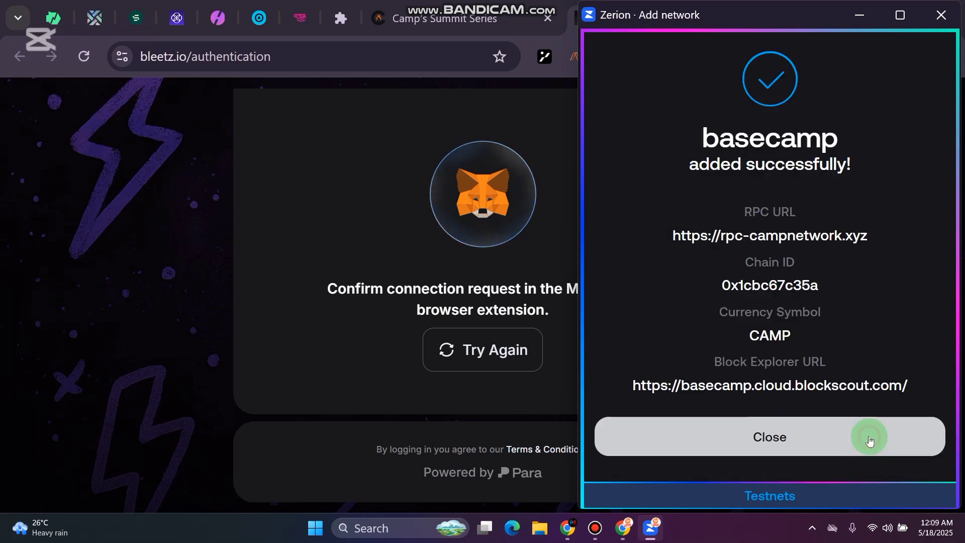
pyautogui.click(790, 438)
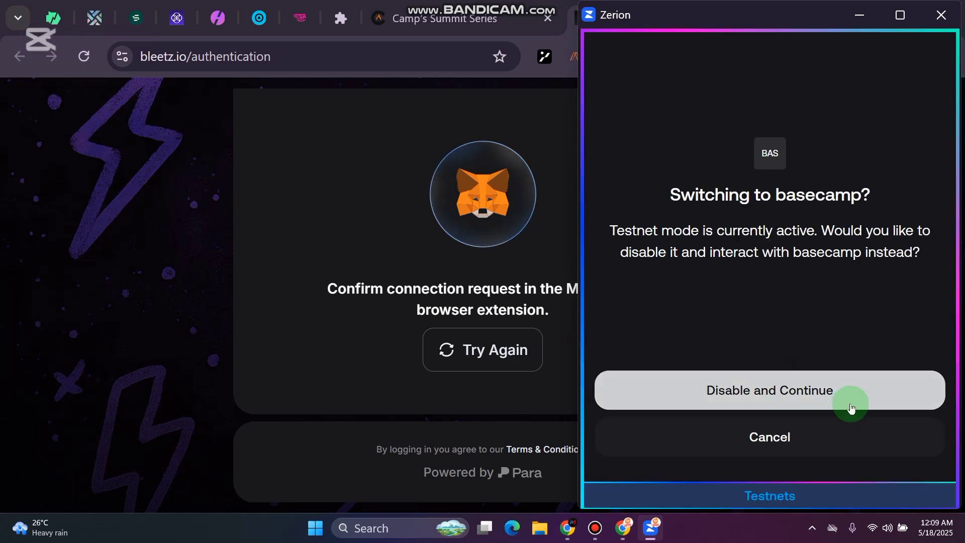
pyautogui.click(825, 390)
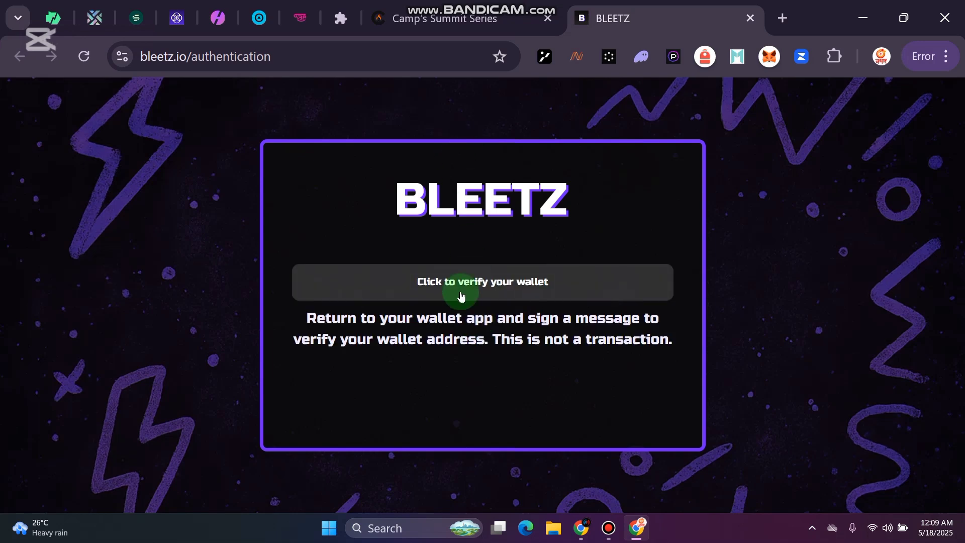
# Sign the Bleetz wallet verification message in Zerion and request the claim for the mID quest on the quest board
pyautogui.click(483, 283)
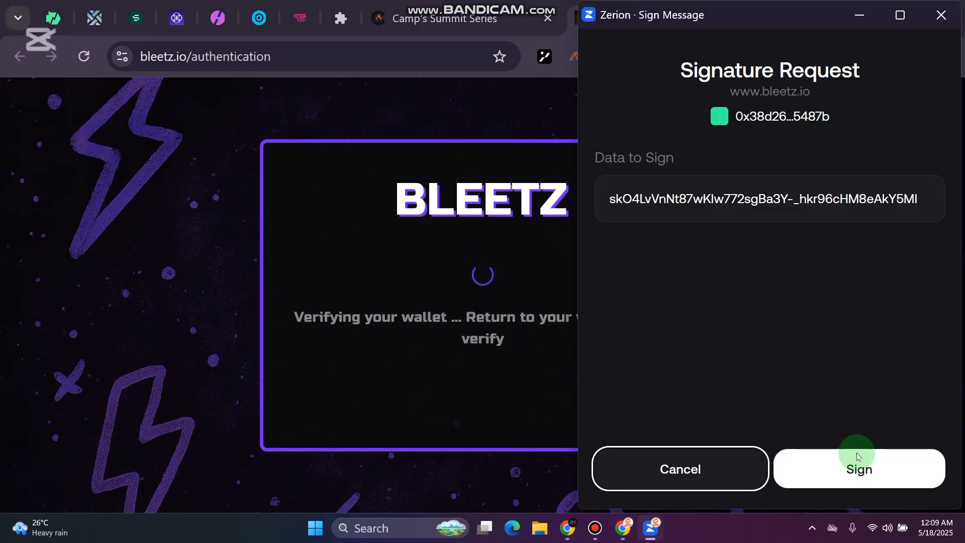
pyautogui.click(857, 467)
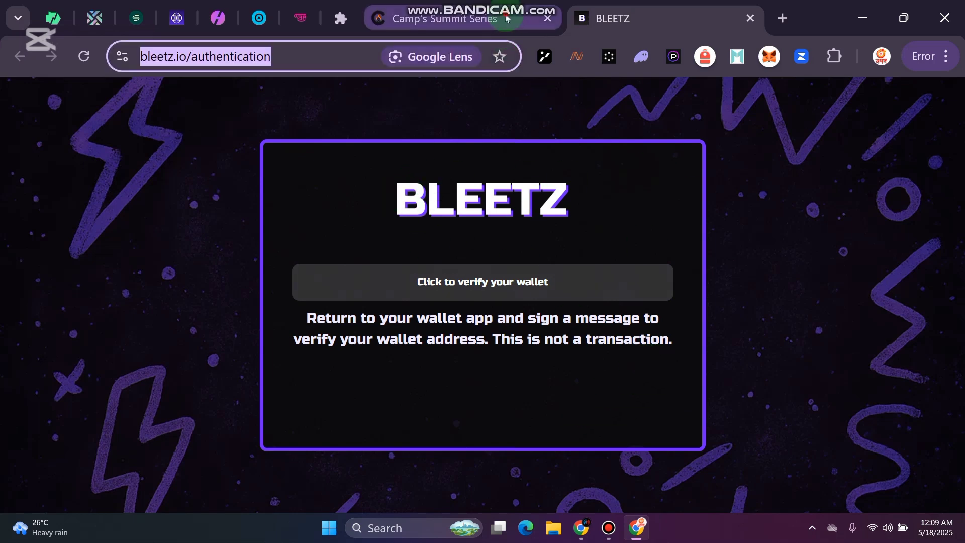
pyautogui.click(442, 18)
pyautogui.click(845, 343)
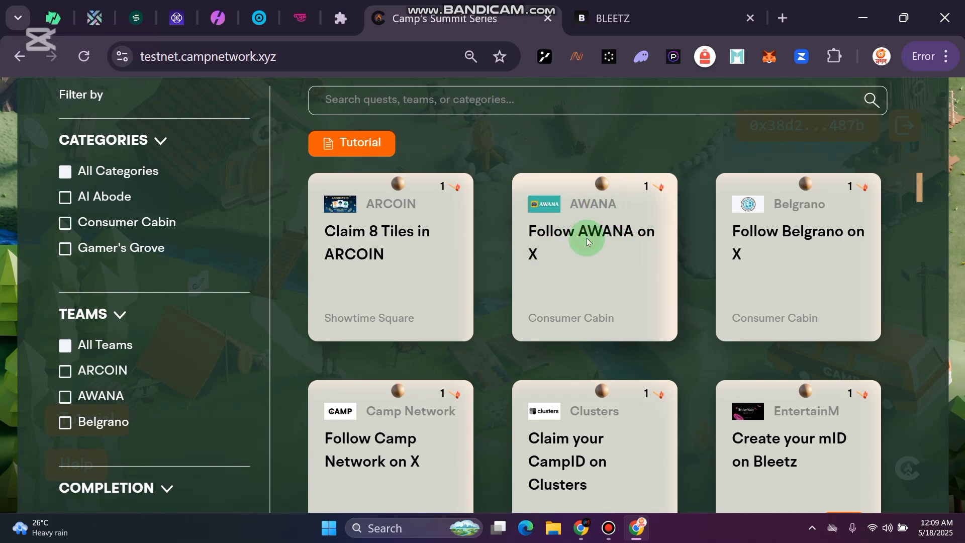
# Open the Follow AWANA on X quest, return to the quest board and claim its reward
pyautogui.click(586, 240)
pyautogui.click(441, 18)
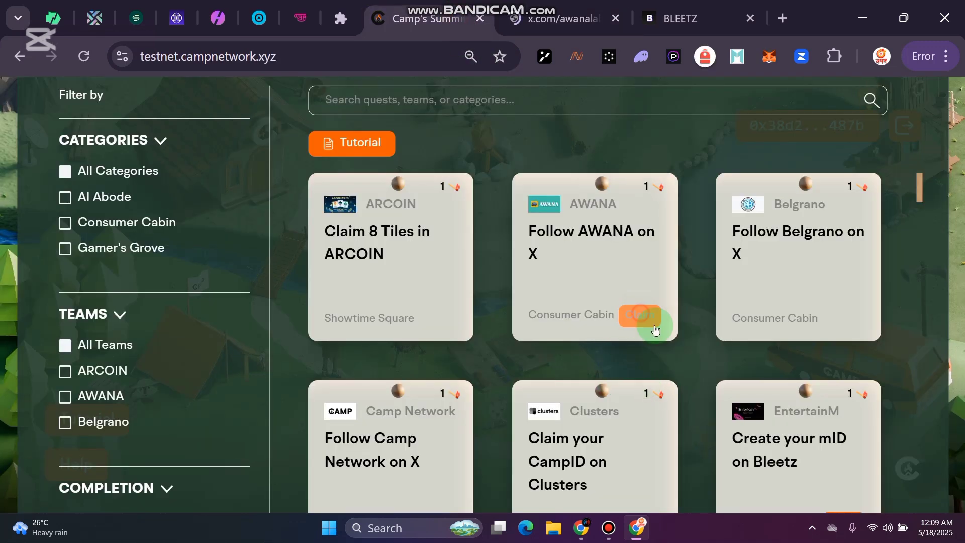
pyautogui.click(654, 329)
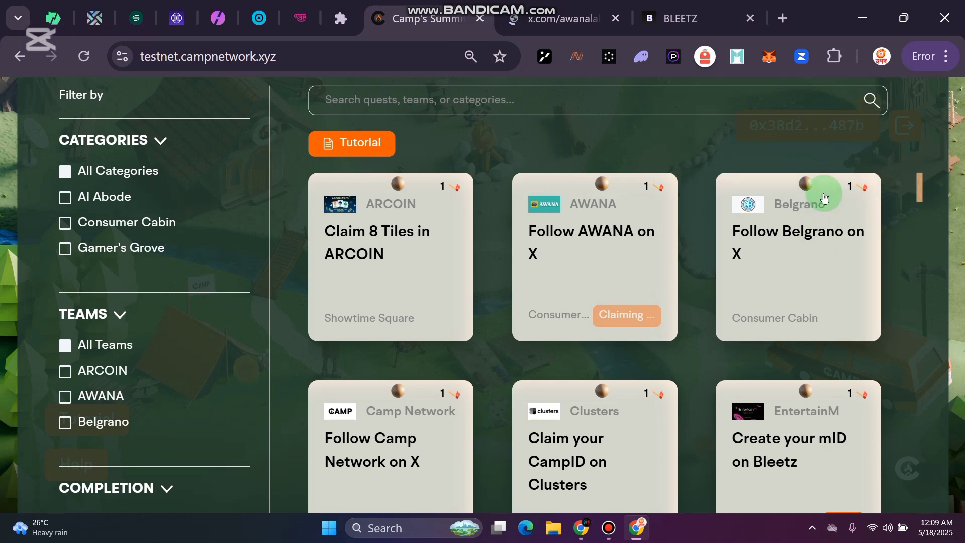
# Look through the quest cards of the participating teams further along the quest board
pyautogui.scroll(-4, 577, 300)
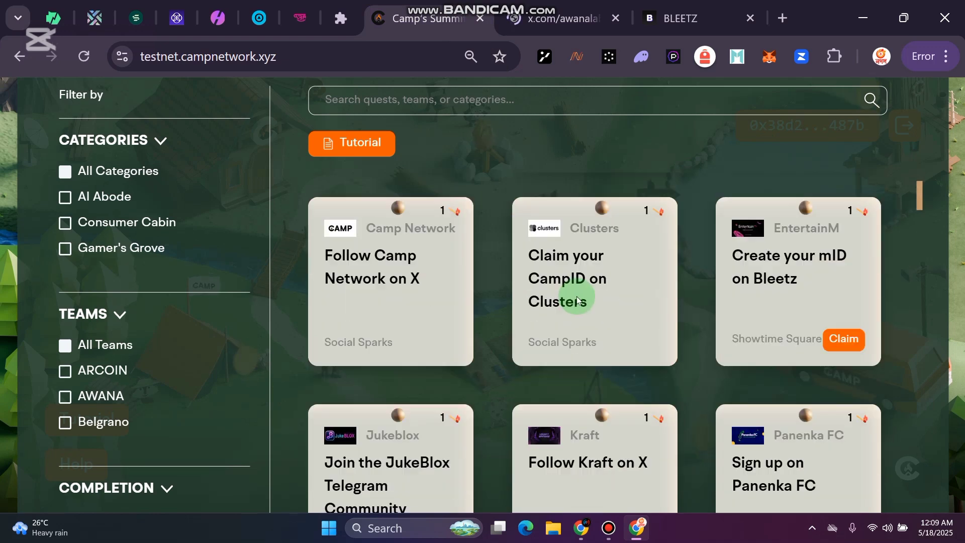
pyautogui.scroll(-6, 577, 300)
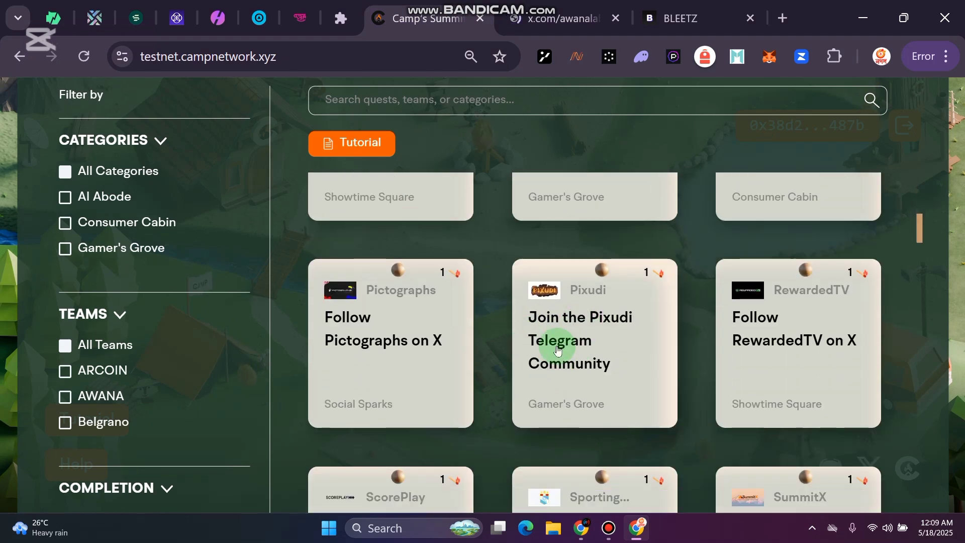
pyautogui.scroll(-1, 803, 336)
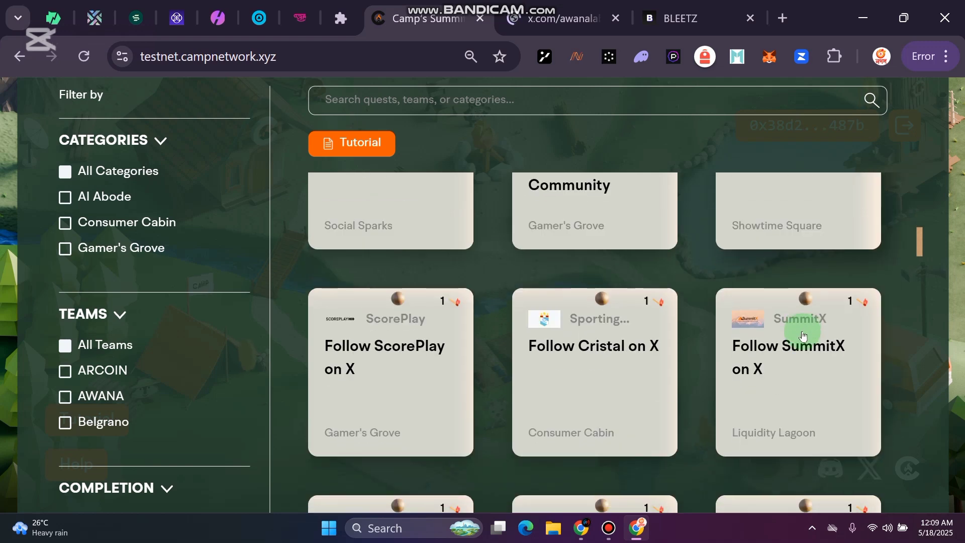
pyautogui.scroll(-5, 668, 367)
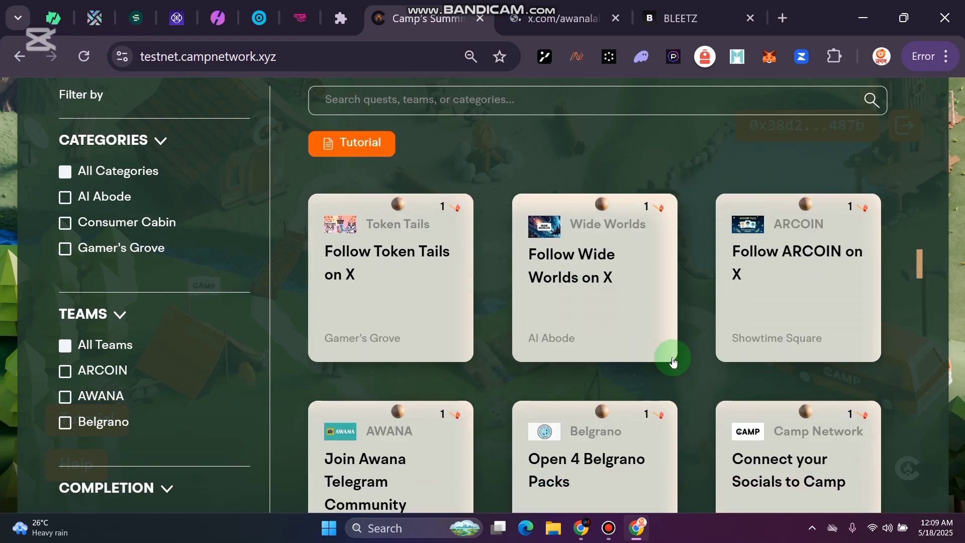
pyautogui.scroll(-3, 671, 360)
pyautogui.scroll(-3, 688, 361)
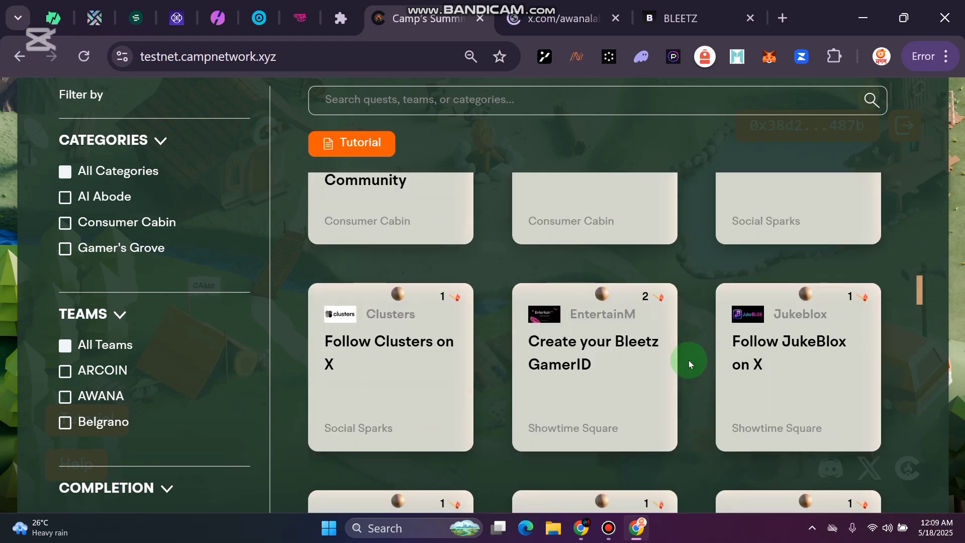
pyautogui.scroll(-3, 688, 360)
pyautogui.scroll(-4, 689, 360)
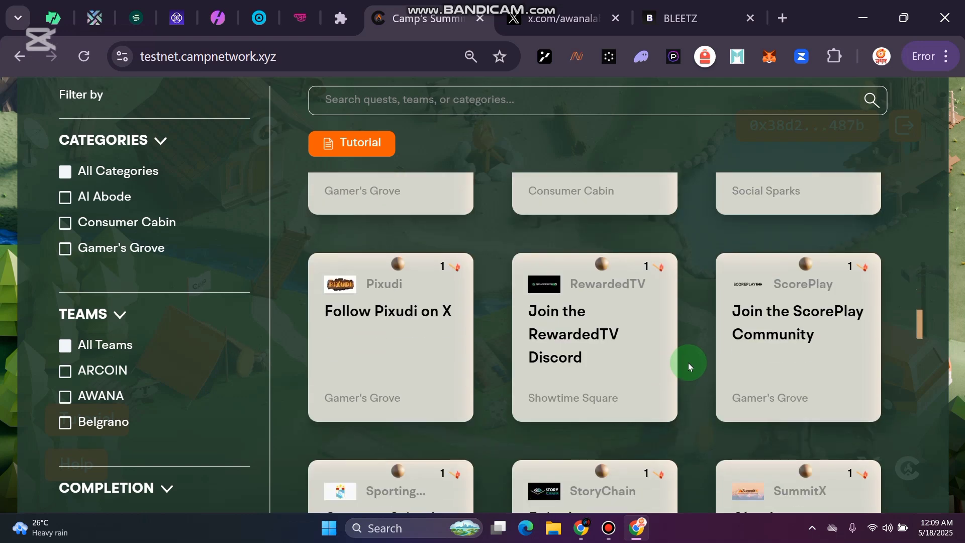
pyautogui.scroll(-2, 689, 363)
pyautogui.scroll(-2, 692, 374)
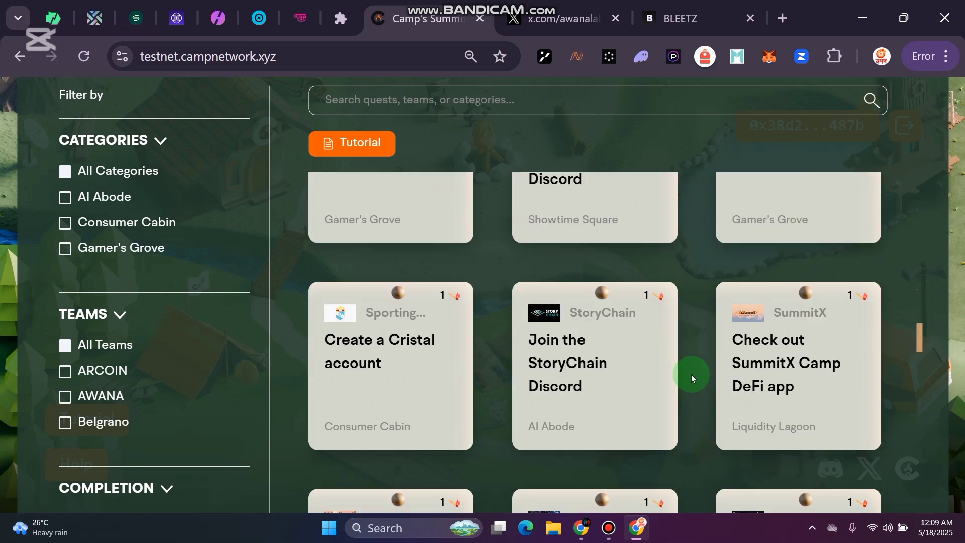
# Open the Create a Cristal account quest, return to the quest board and try to claim its reward
pyautogui.click(378, 347)
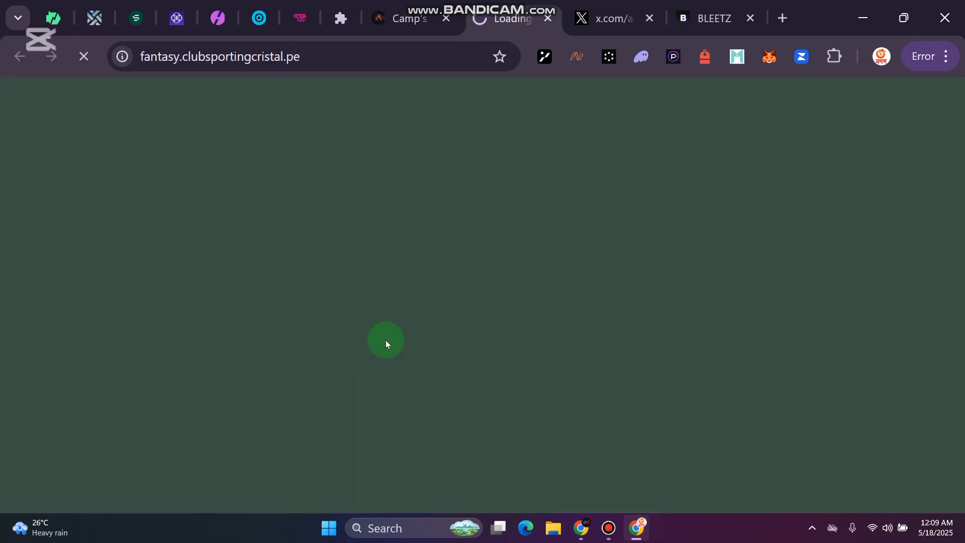
pyautogui.click(402, 16)
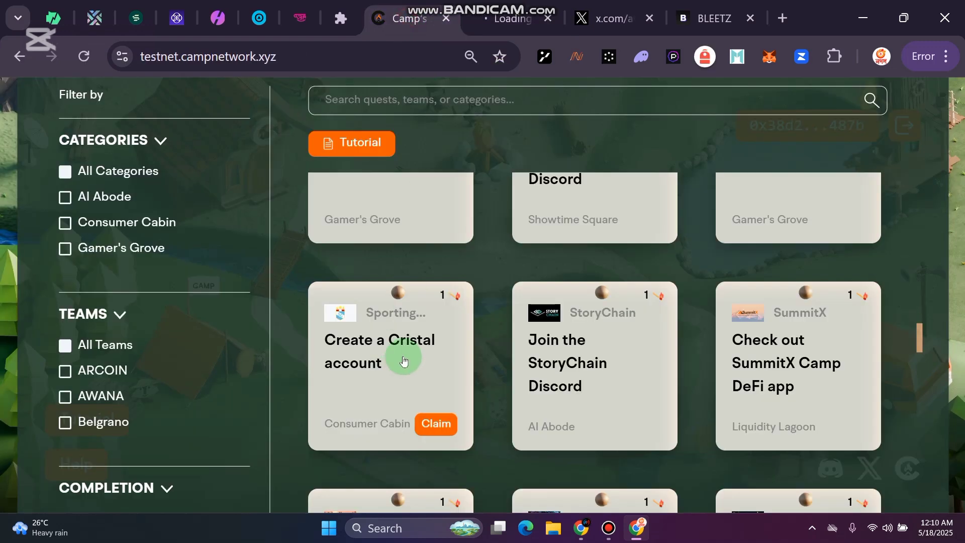
pyautogui.click(451, 422)
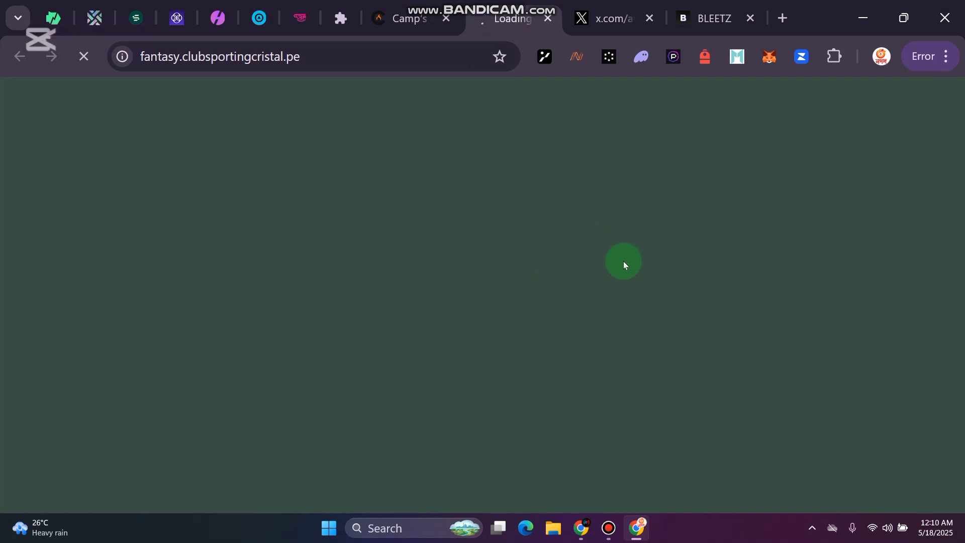
# Request the Bleetz wallet verification again, check the Cristal fantasy site and return to the quest board
pyautogui.click(715, 15)
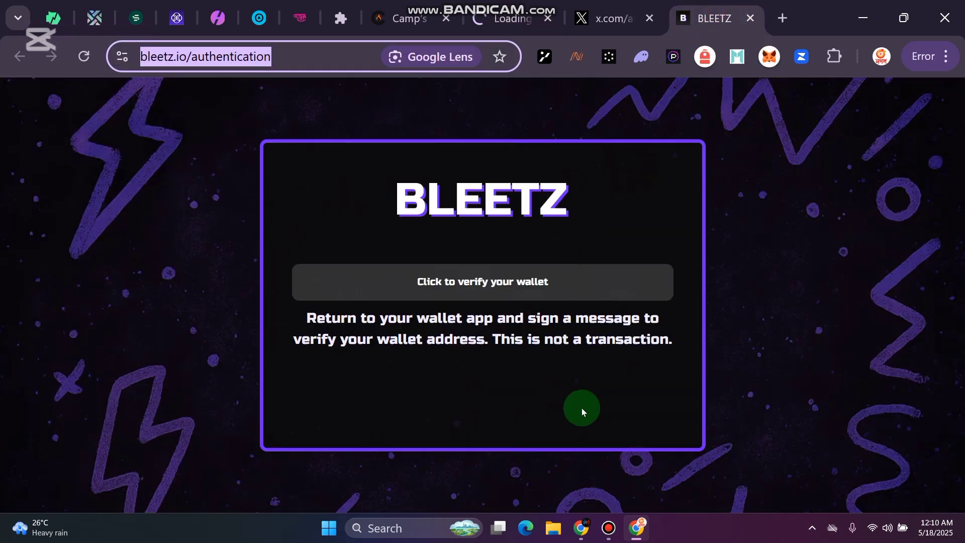
pyautogui.click(504, 292)
pyautogui.click(506, 15)
pyautogui.click(408, 18)
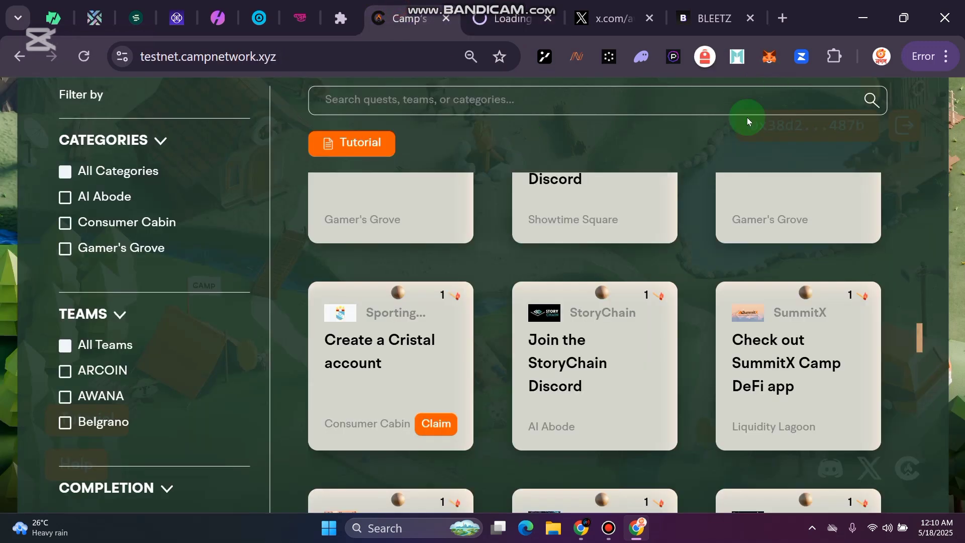
pyautogui.click(502, 16)
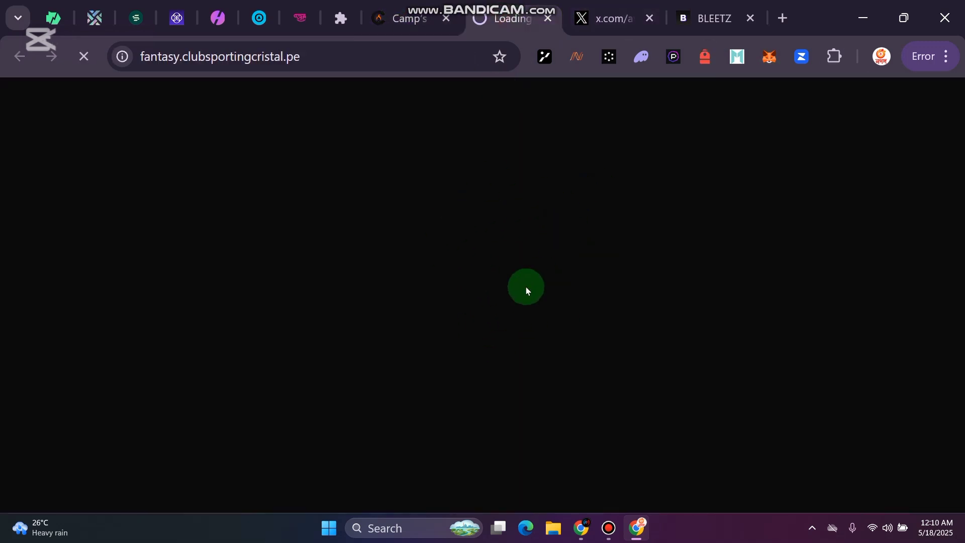
pyautogui.click(409, 18)
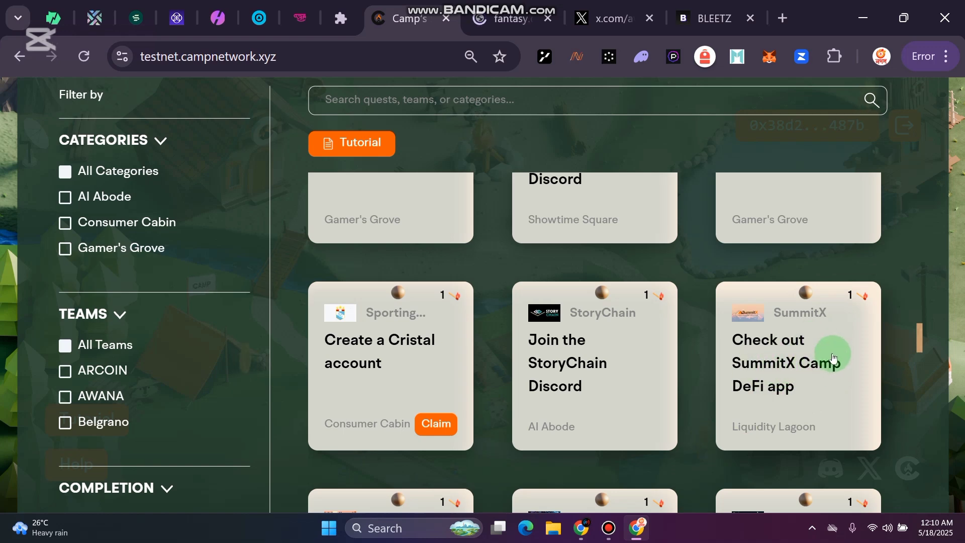
# Claim the Create a Cristal account quest and browse the quest cards that follow it
pyautogui.scroll(-2, 836, 315)
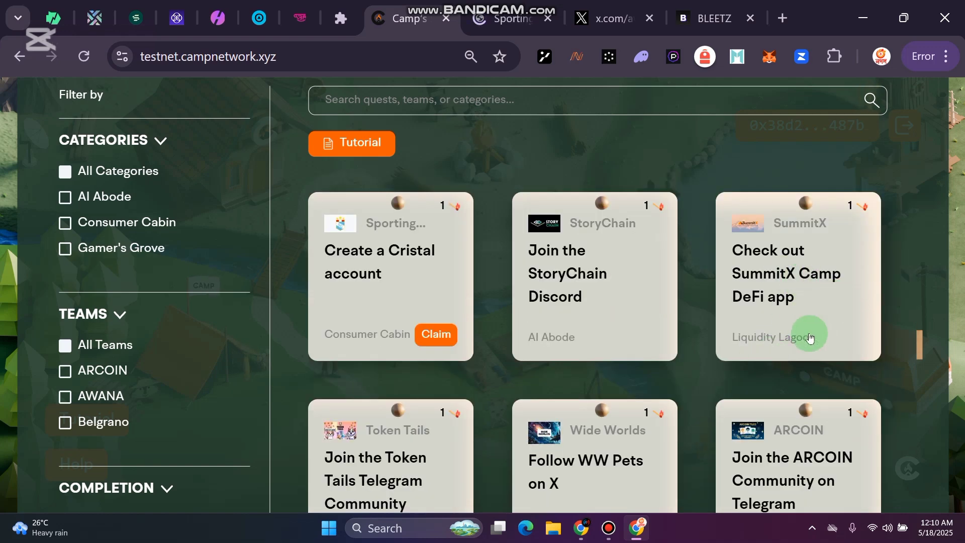
pyautogui.click(431, 334)
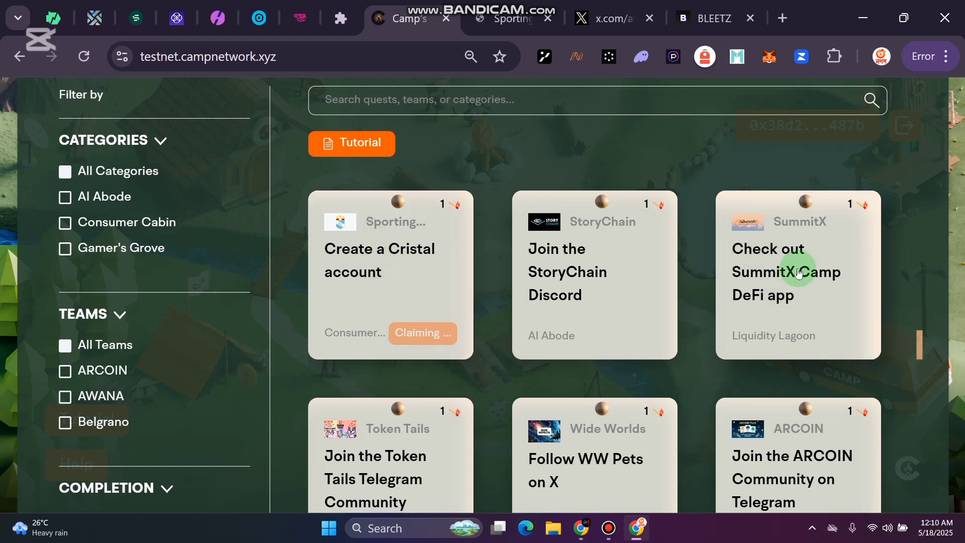
pyautogui.scroll(-4, 794, 302)
pyautogui.scroll(-4, 803, 276)
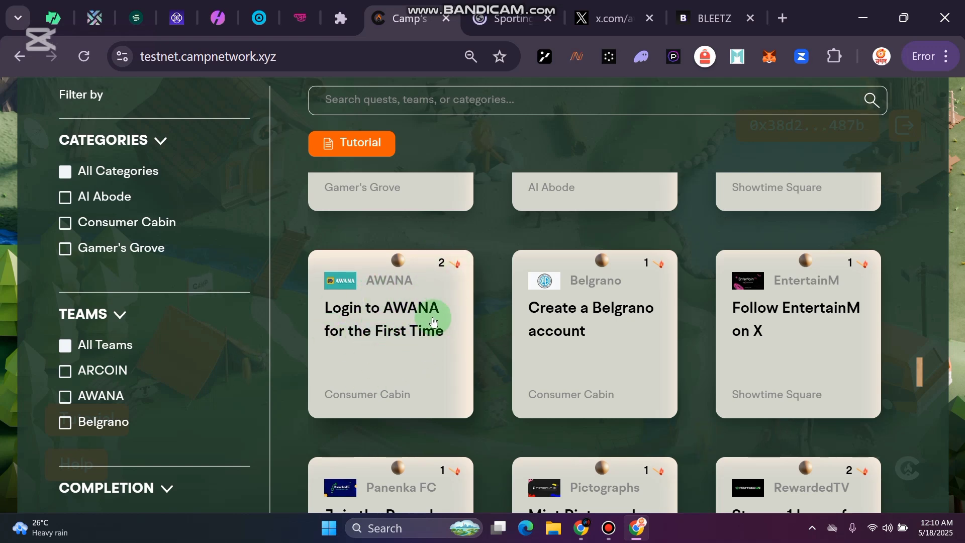
pyautogui.scroll(-2, 446, 384)
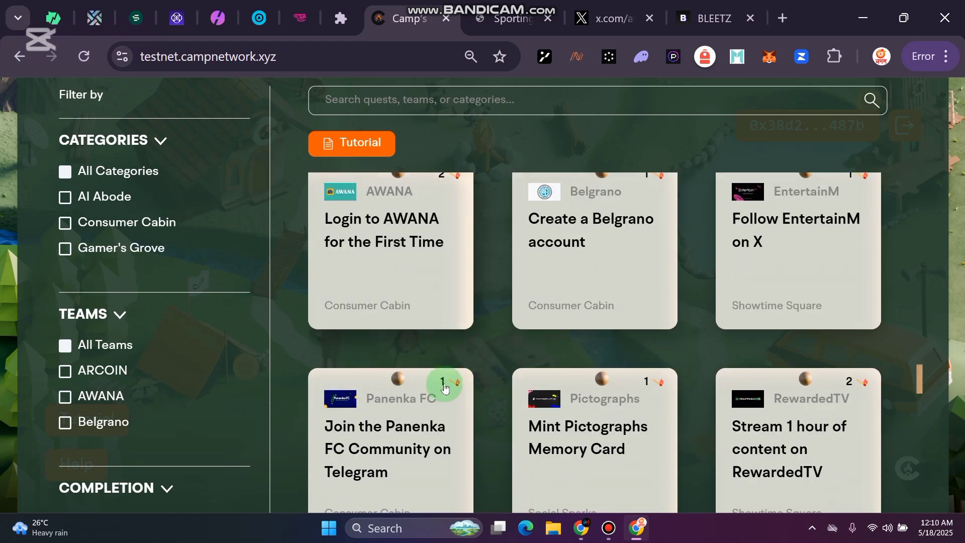
# Look through the remaining partner quest cards down to the completed quests at the end of the quest board
pyautogui.scroll(-3, 587, 385)
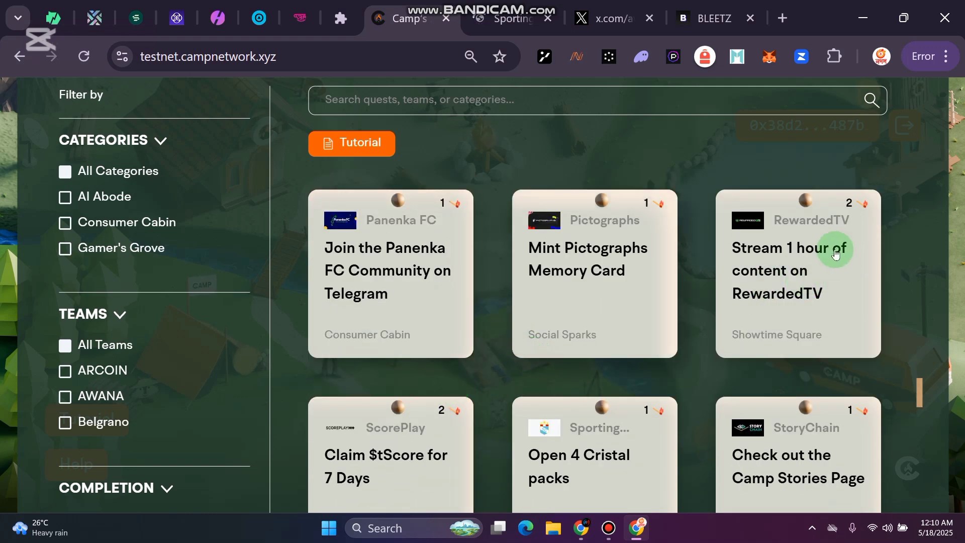
pyautogui.scroll(-1, 833, 333)
pyautogui.scroll(-4, 833, 328)
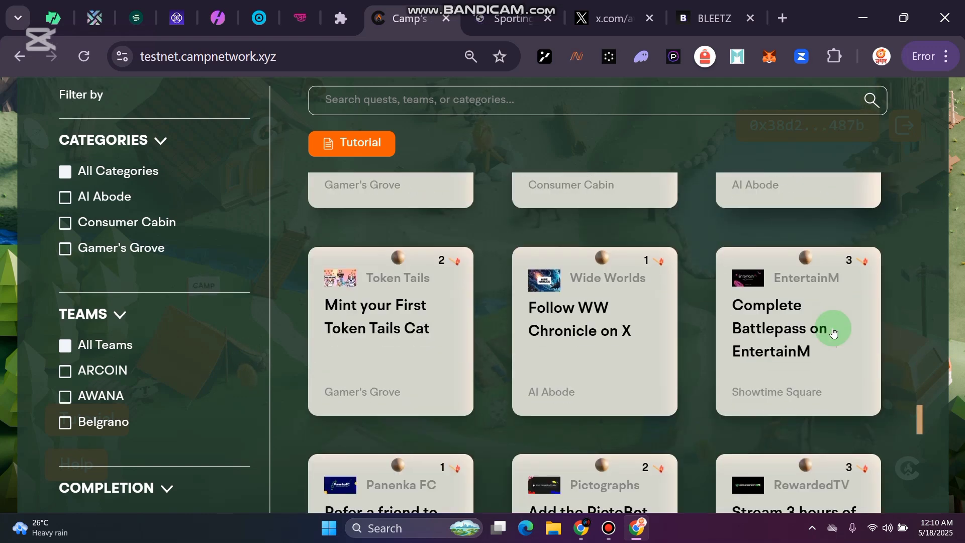
pyautogui.scroll(-1, 843, 341)
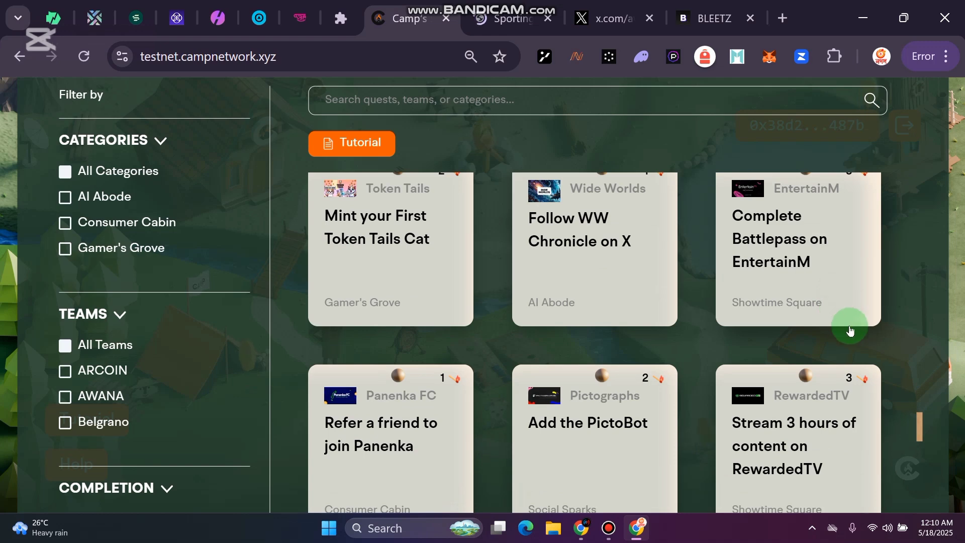
pyautogui.scroll(-2, 846, 331)
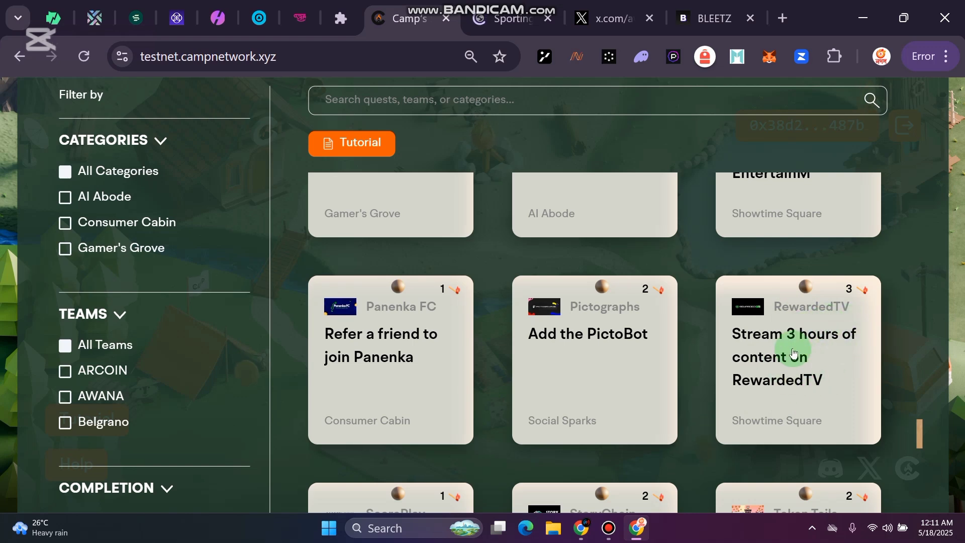
pyautogui.scroll(-4, 793, 352)
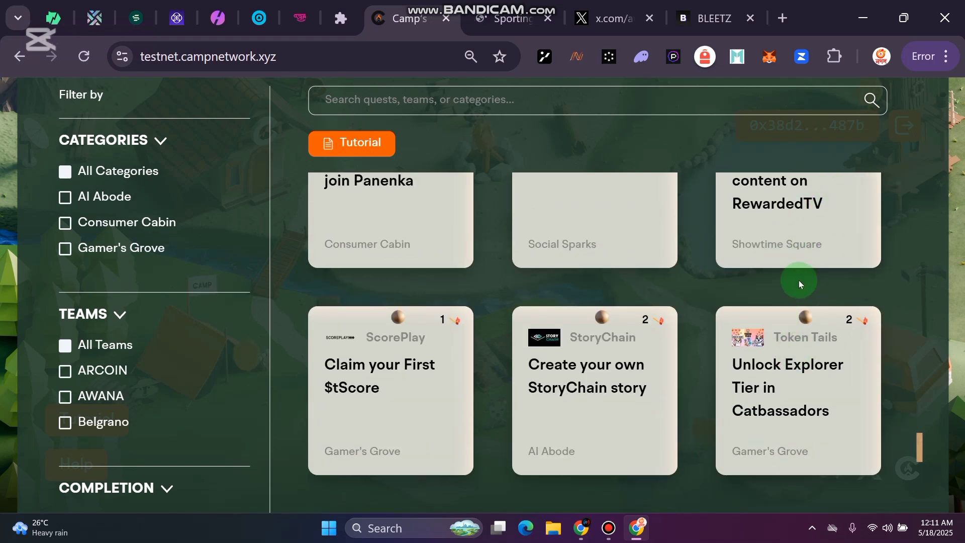
pyautogui.scroll(2, 798, 279)
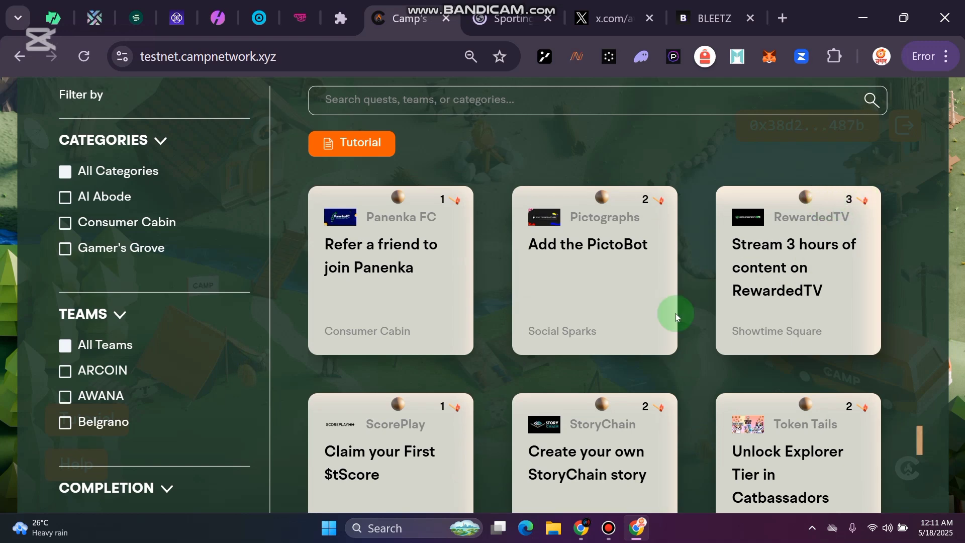
pyautogui.scroll(-2, 505, 354)
pyautogui.scroll(-2, 578, 352)
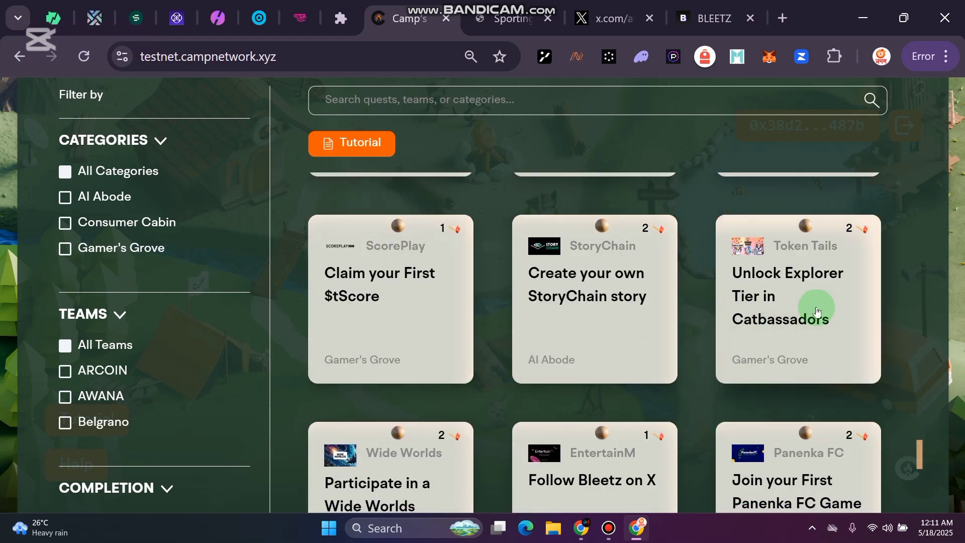
pyautogui.scroll(-4, 809, 316)
pyautogui.scroll(-2, 417, 352)
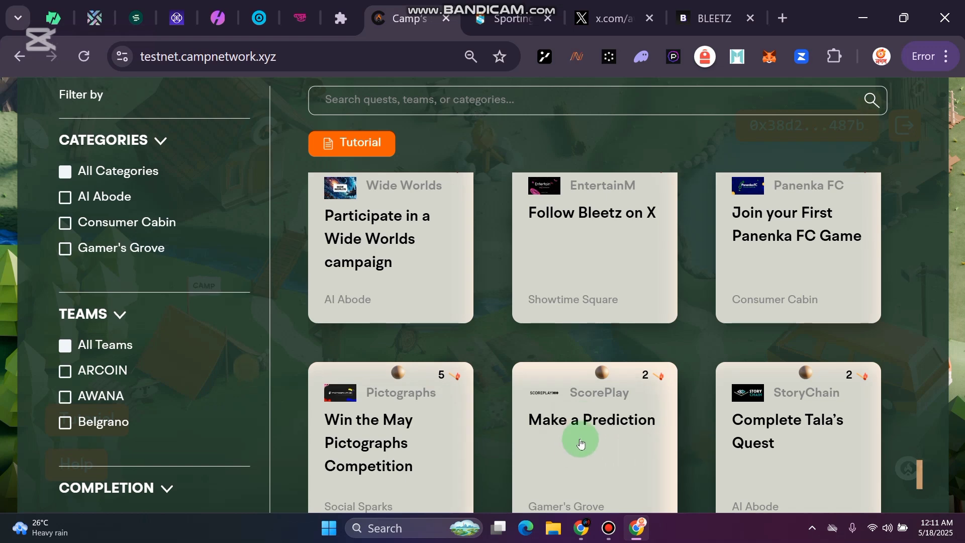
pyautogui.scroll(-2, 610, 325)
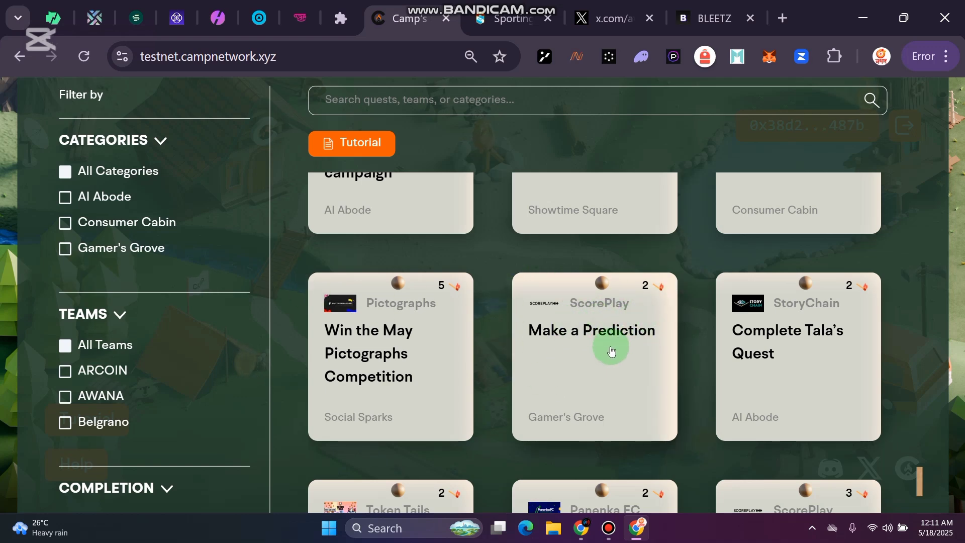
pyautogui.scroll(-3, 611, 351)
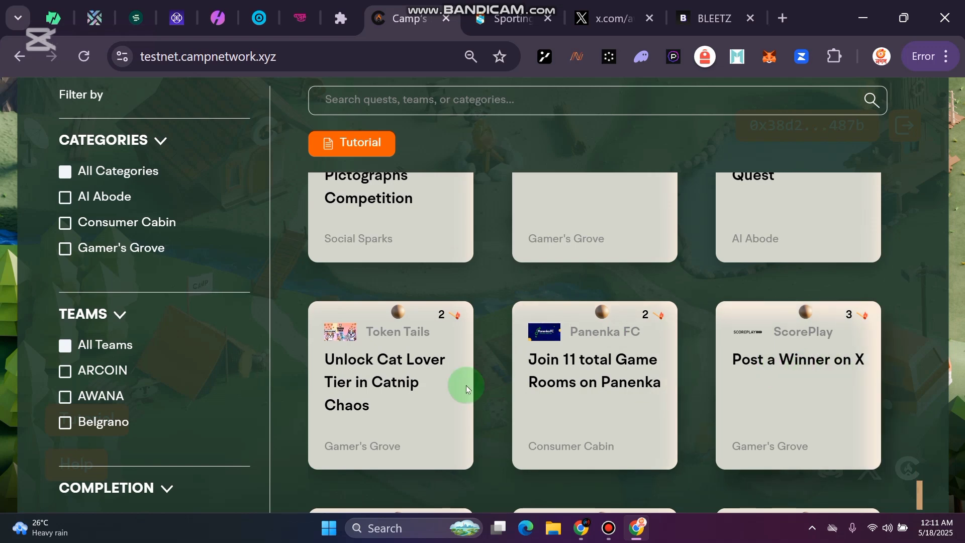
pyautogui.scroll(-5, 416, 382)
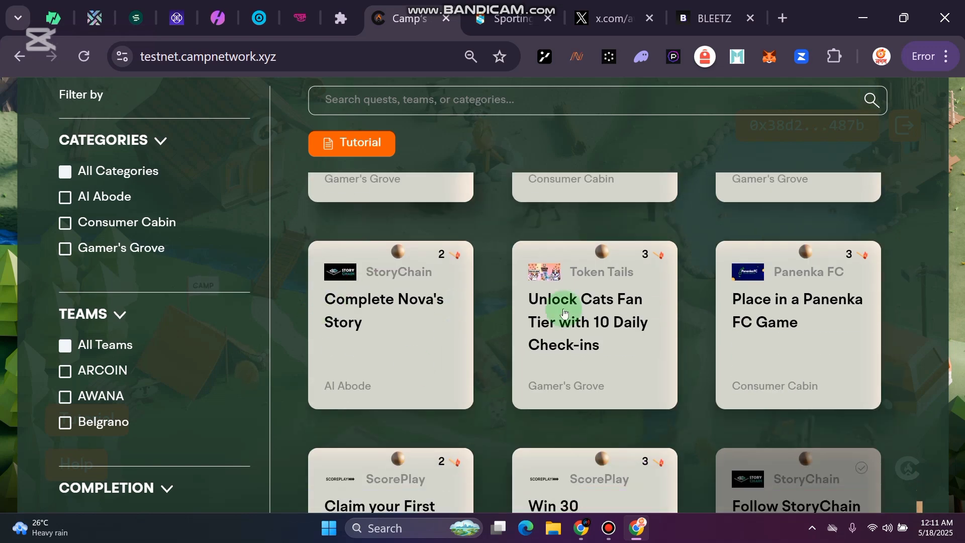
pyautogui.scroll(-3, 807, 319)
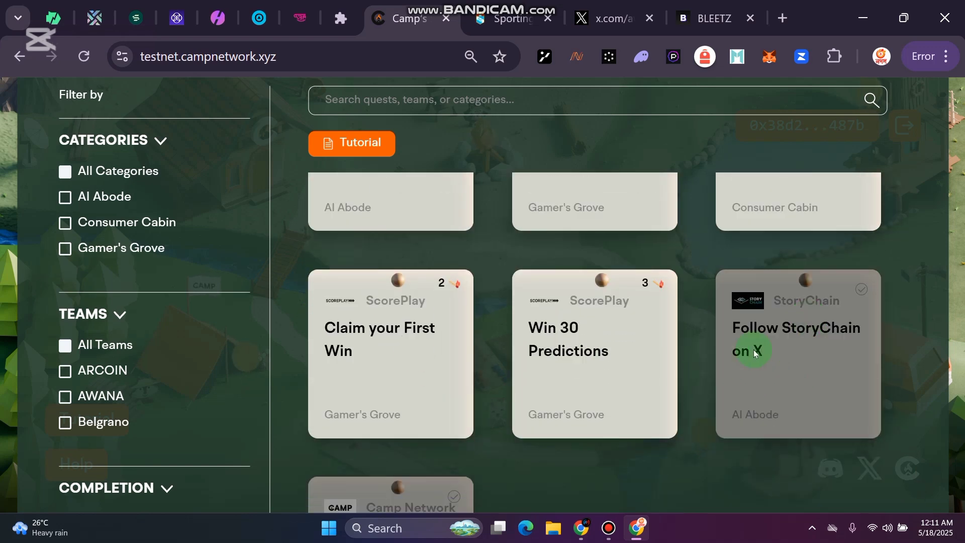
pyautogui.scroll(-2, 517, 394)
pyautogui.scroll(1, 578, 409)
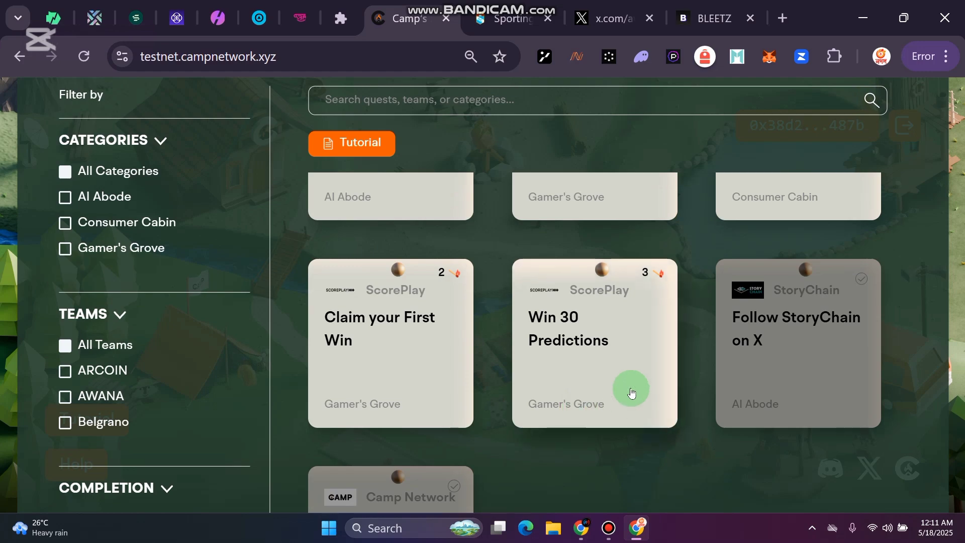
# Go back to the earlier quest cards and check the claim status of the Create your mID on Bleetz quest
pyautogui.scroll(4, 631, 391)
pyautogui.scroll(3, 614, 379)
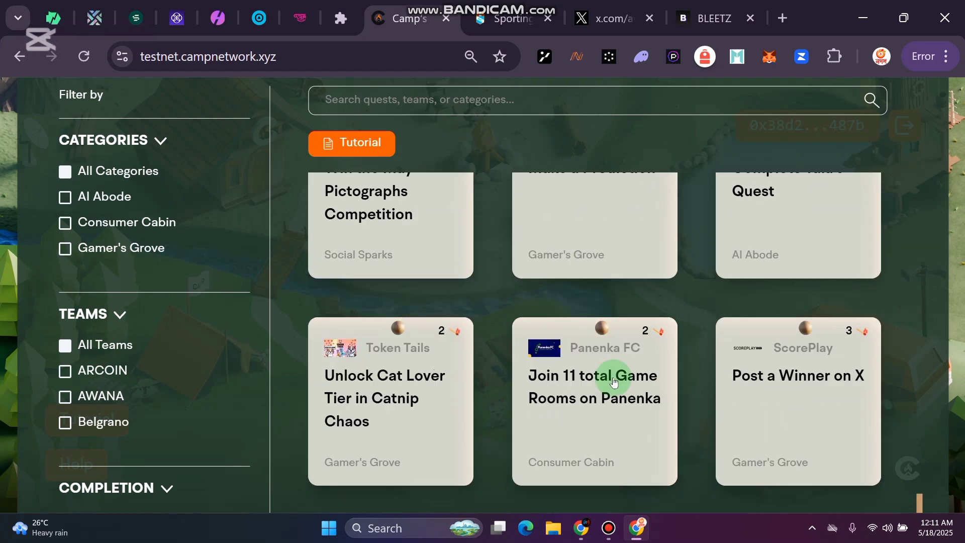
pyautogui.scroll(15, 614, 382)
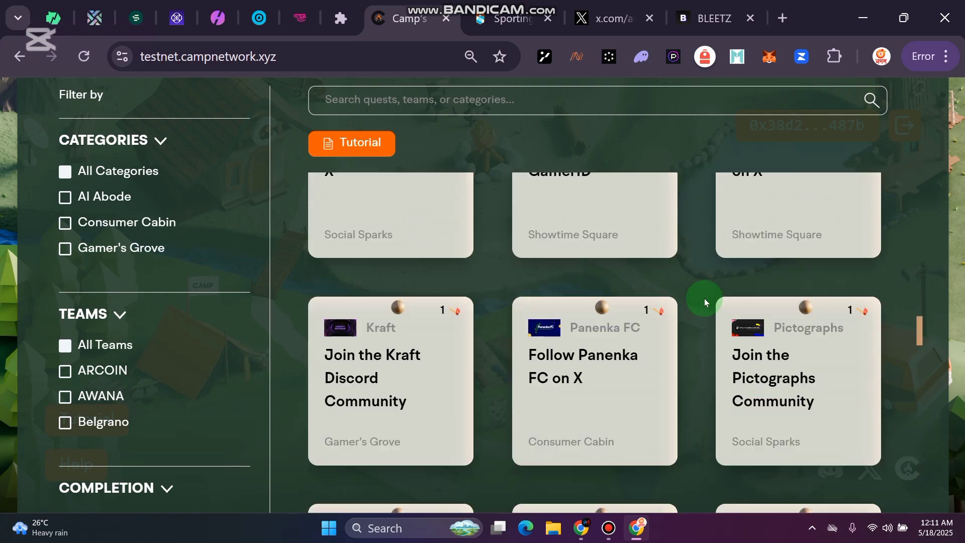
pyautogui.scroll(5, 754, 282)
pyautogui.scroll(4, 804, 272)
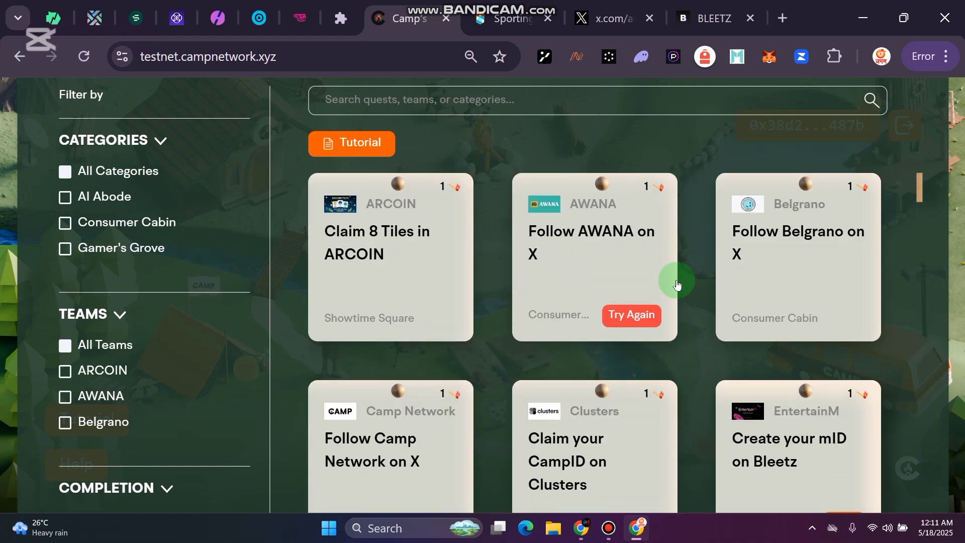
pyautogui.scroll(-3, 710, 318)
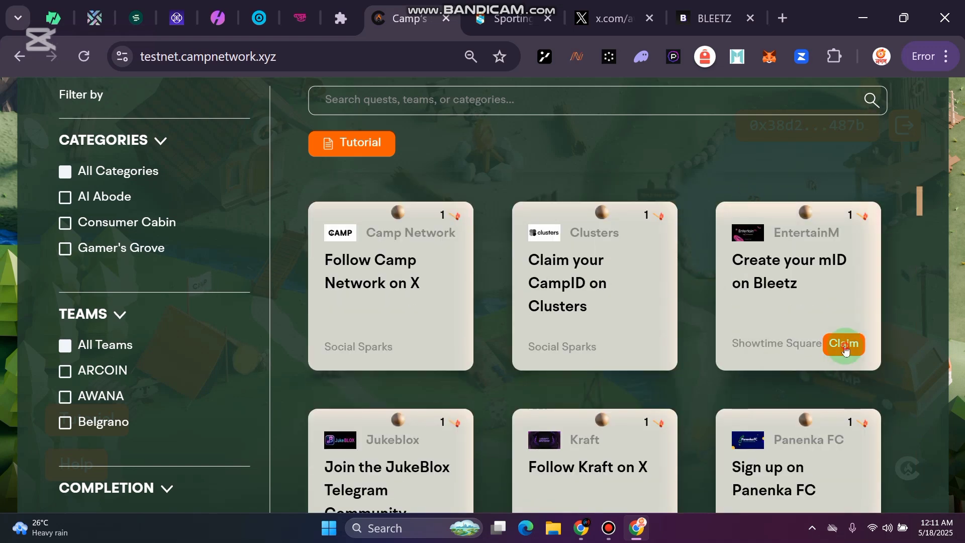
pyautogui.scroll(3, 713, 354)
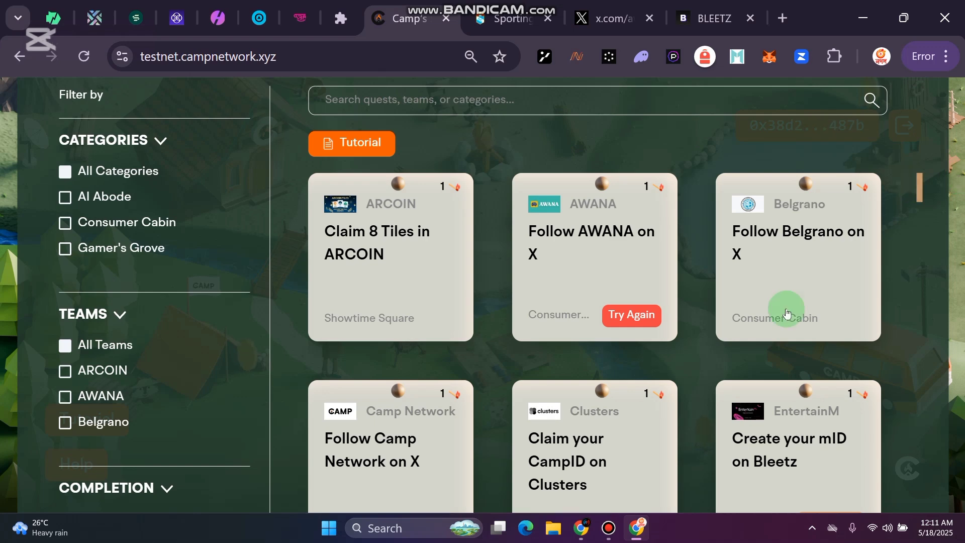
pyautogui.click(609, 528)
pyautogui.click(495, 489)
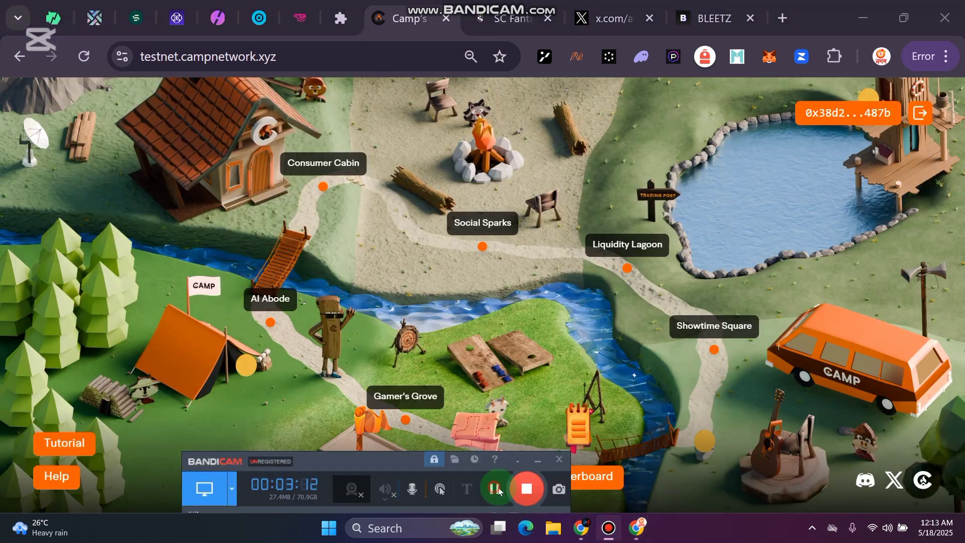
pyautogui.click(526, 357)
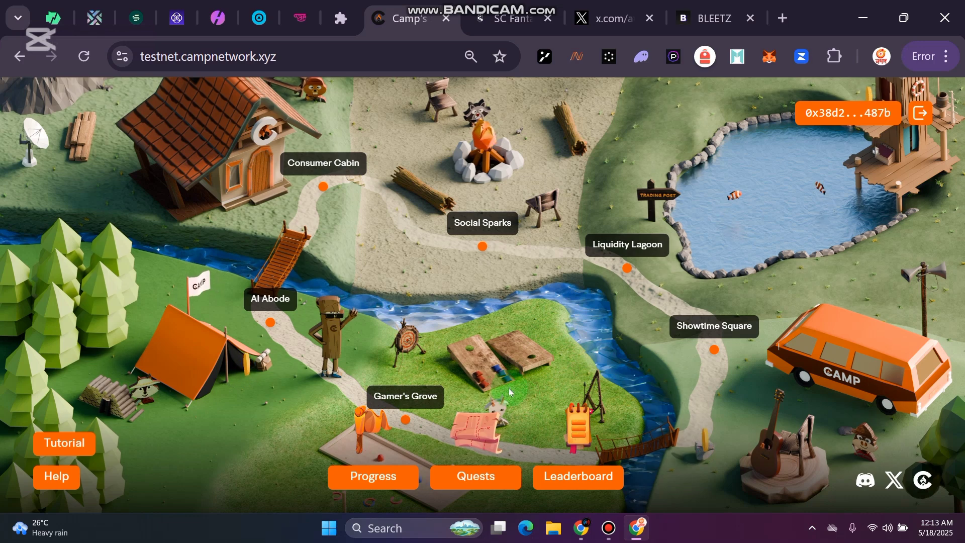
# Open the Social Sparks area from the camp map and review its quest progress and participating teams
pyautogui.click(480, 225)
pyautogui.click(225, 205)
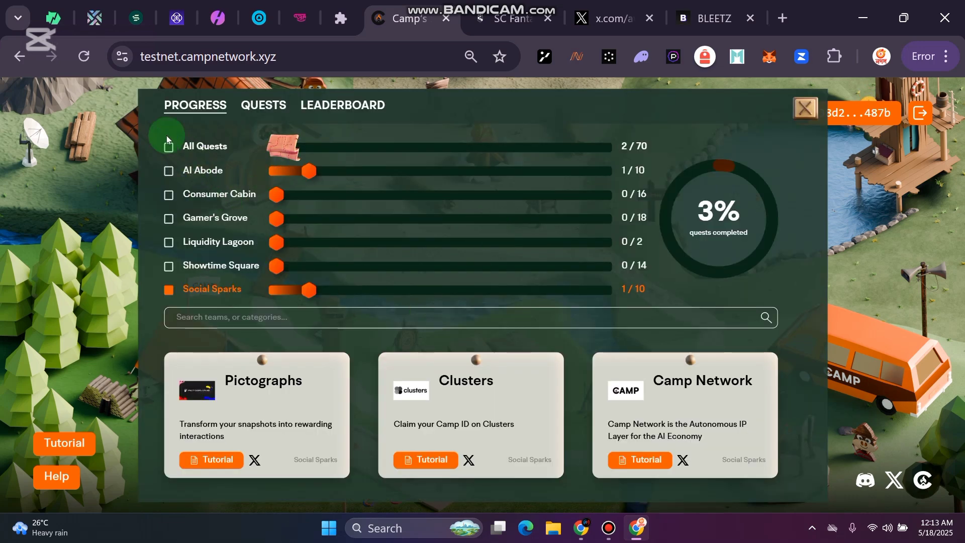
pyautogui.click(210, 316)
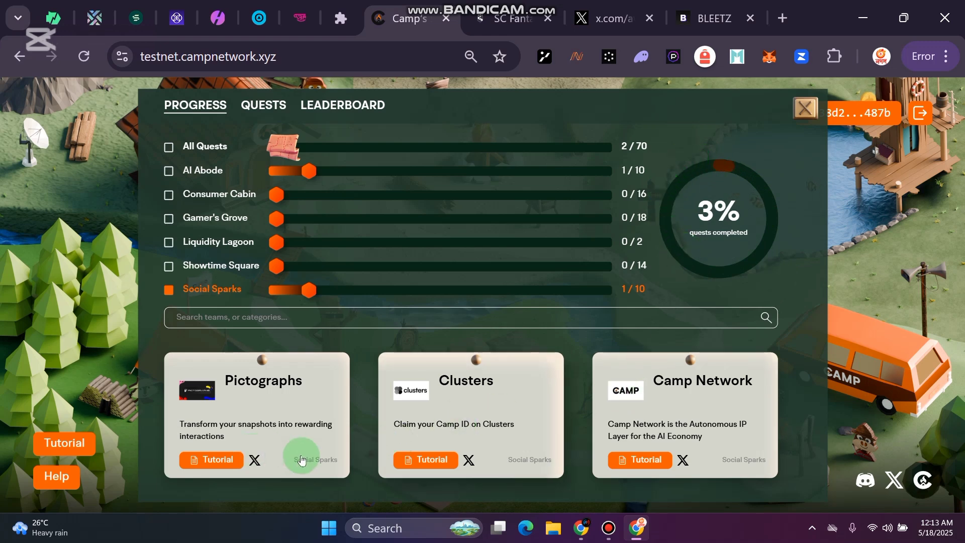
pyautogui.click(256, 105)
pyautogui.click(191, 103)
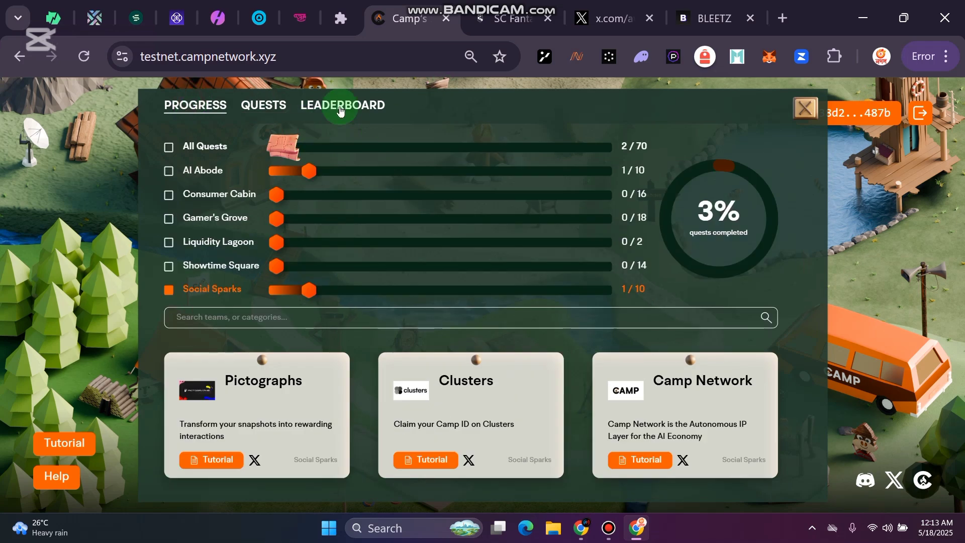
# Examine the Matchsticks leaderboard, view its second page and return to the top-ranked campers
pyautogui.click(342, 106)
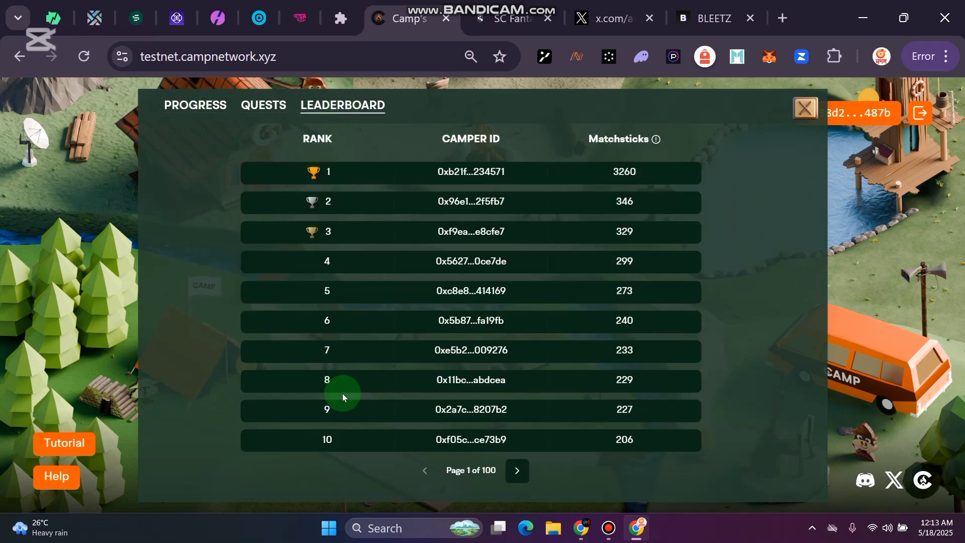
pyautogui.click(517, 470)
pyautogui.click(422, 470)
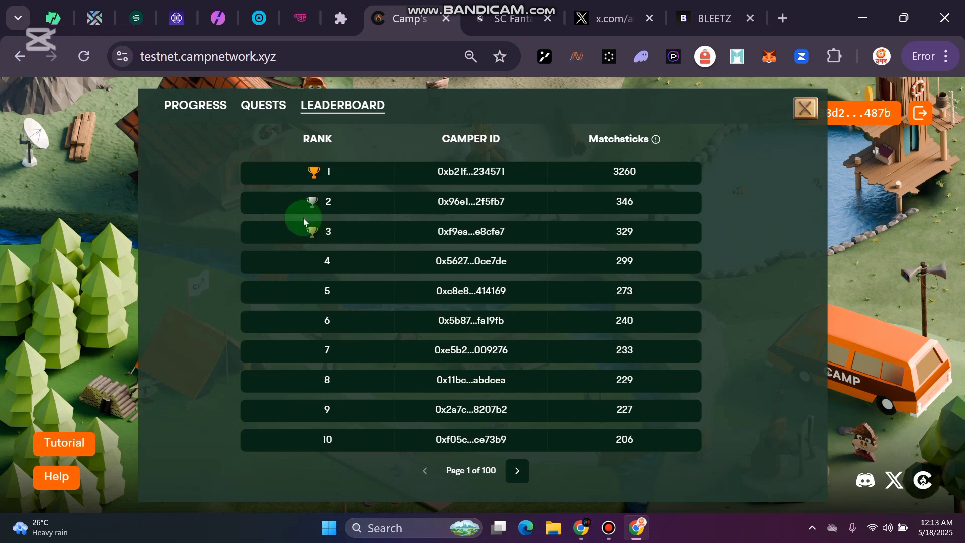
pyautogui.doubleClick(328, 171)
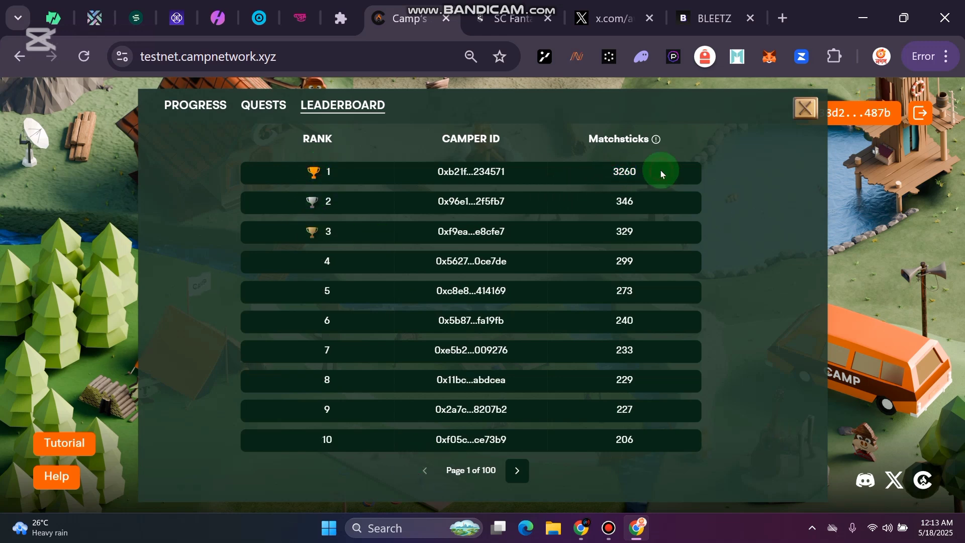
# Look through the Social Sparks quest cards and return to the camp map
pyautogui.click(260, 106)
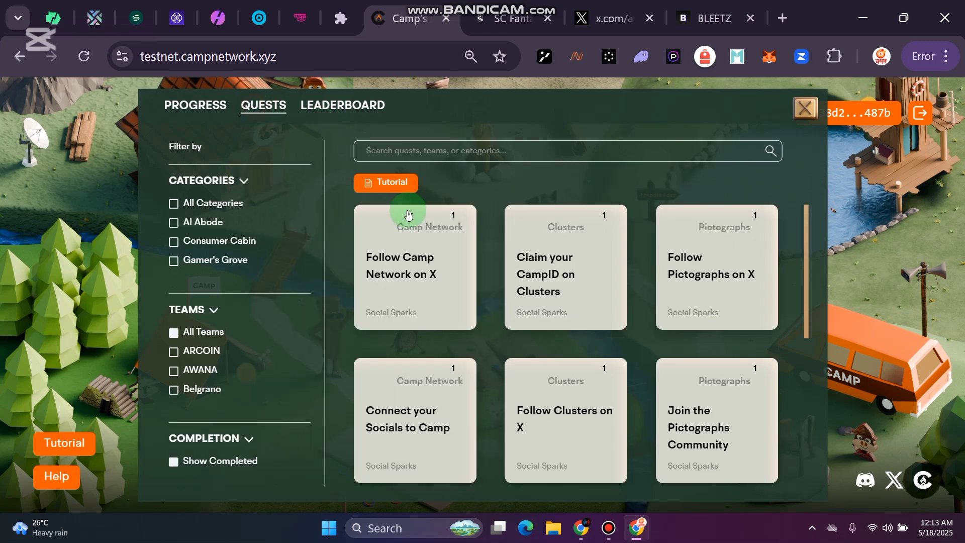
pyautogui.scroll(-5, 779, 324)
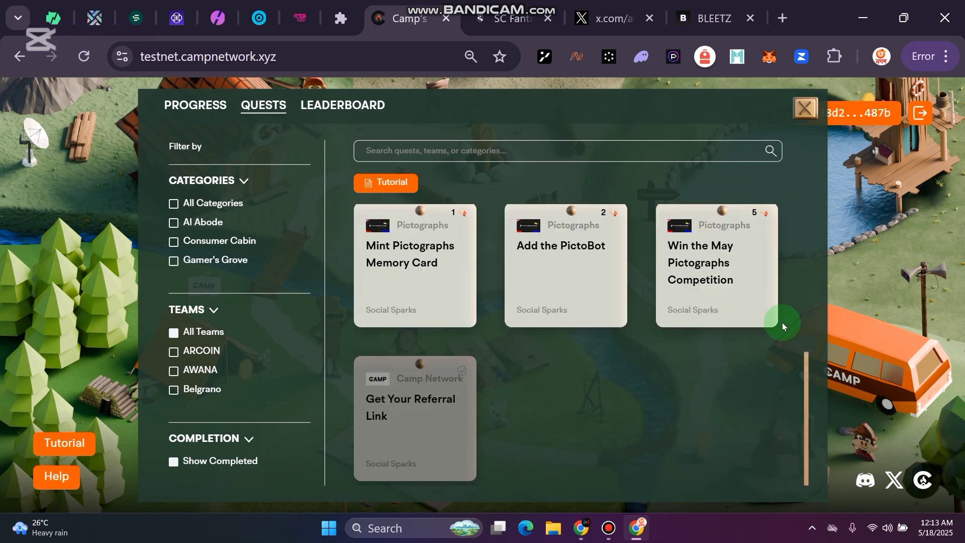
pyautogui.scroll(5, 780, 332)
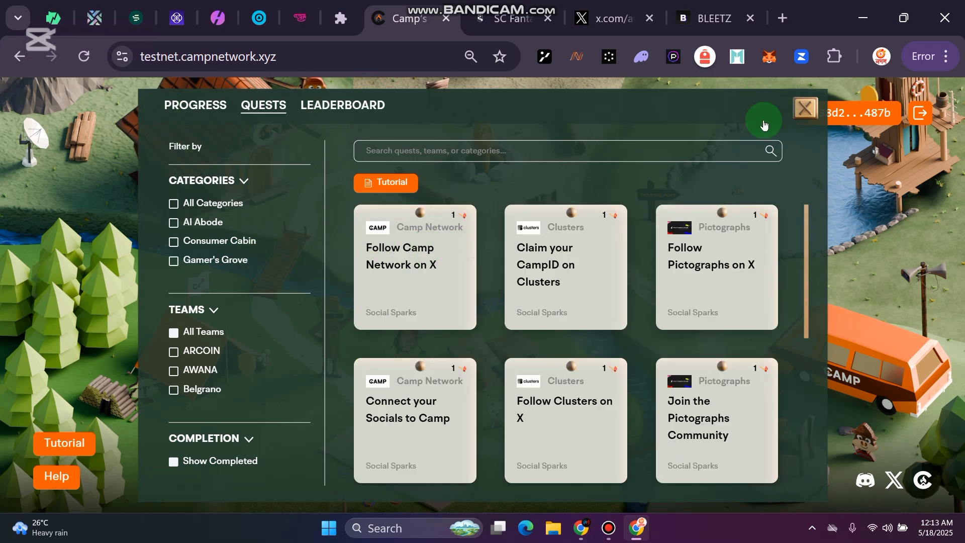
pyautogui.click(805, 108)
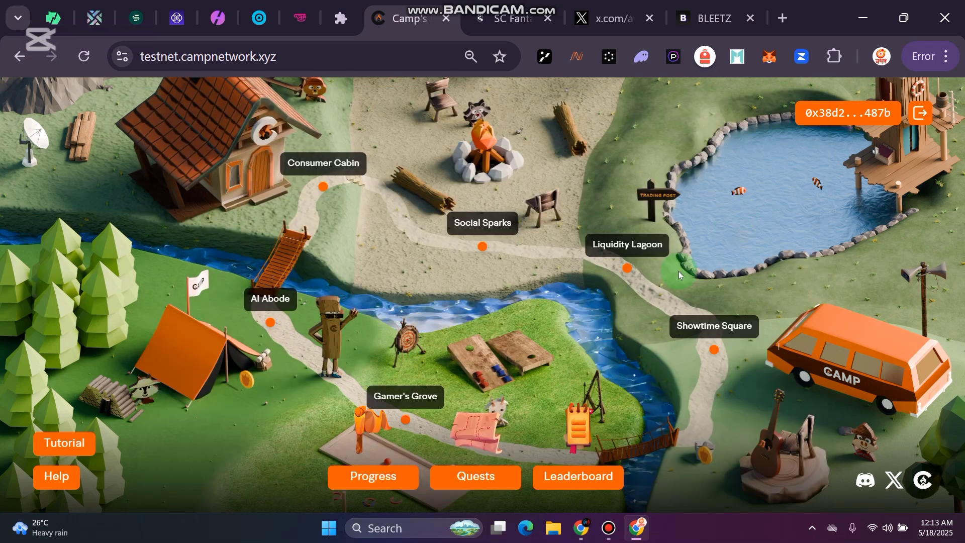
# Switch to the other Chrome window, open the Discover Camp Network quests and review the quest list, leaderboard and Matchsticks balance
pyautogui.click(582, 528)
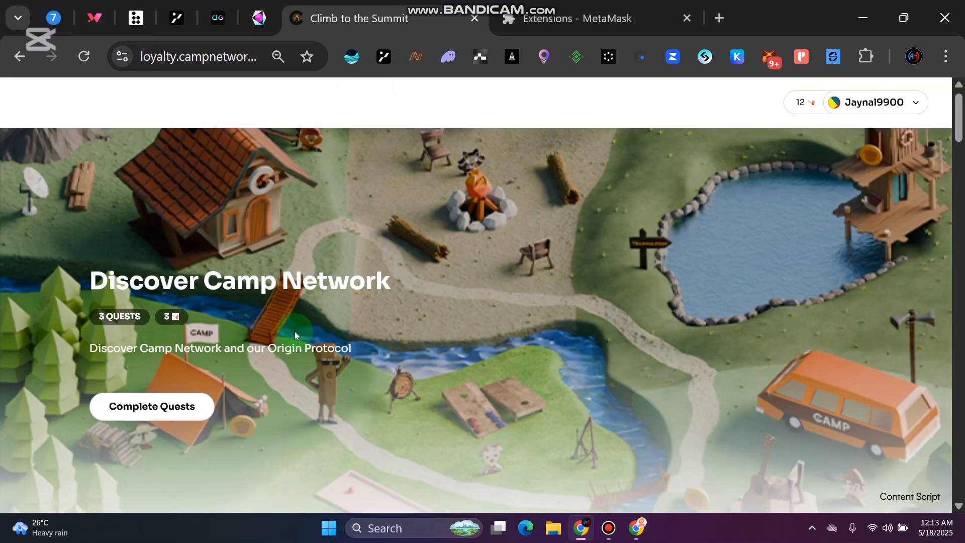
pyautogui.click(125, 411)
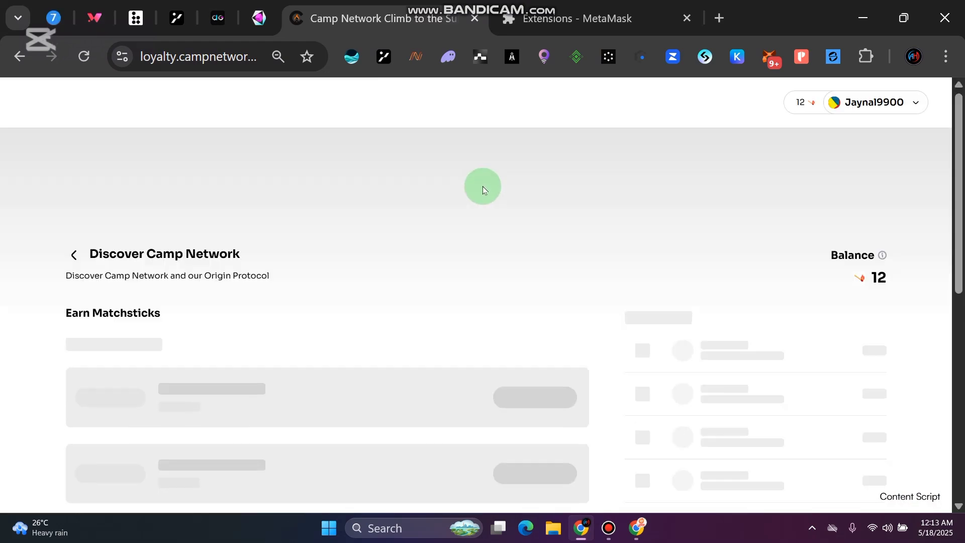
pyautogui.scroll(-6, 474, 278)
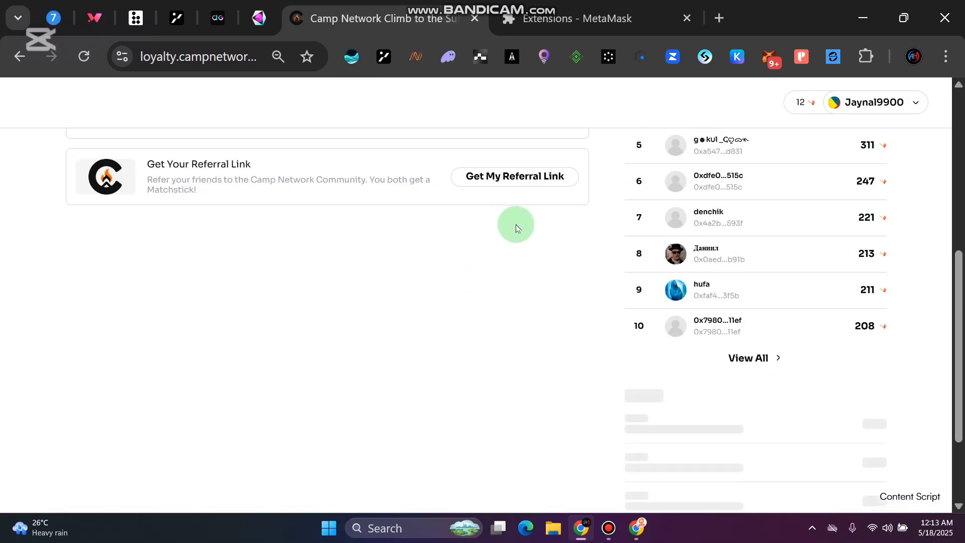
pyautogui.scroll(-2, 556, 226)
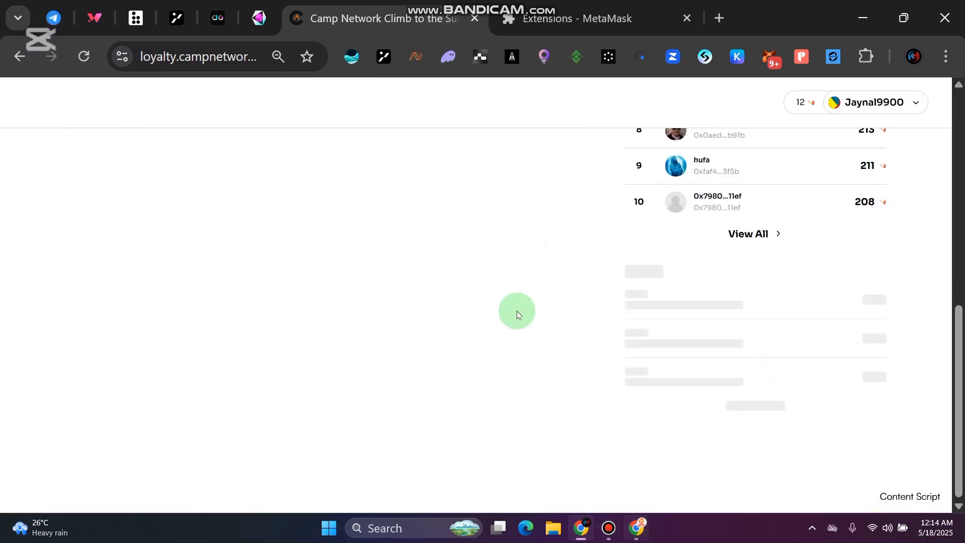
pyautogui.scroll(8, 554, 276)
pyautogui.scroll(-4, 557, 279)
pyautogui.scroll(4, 857, 302)
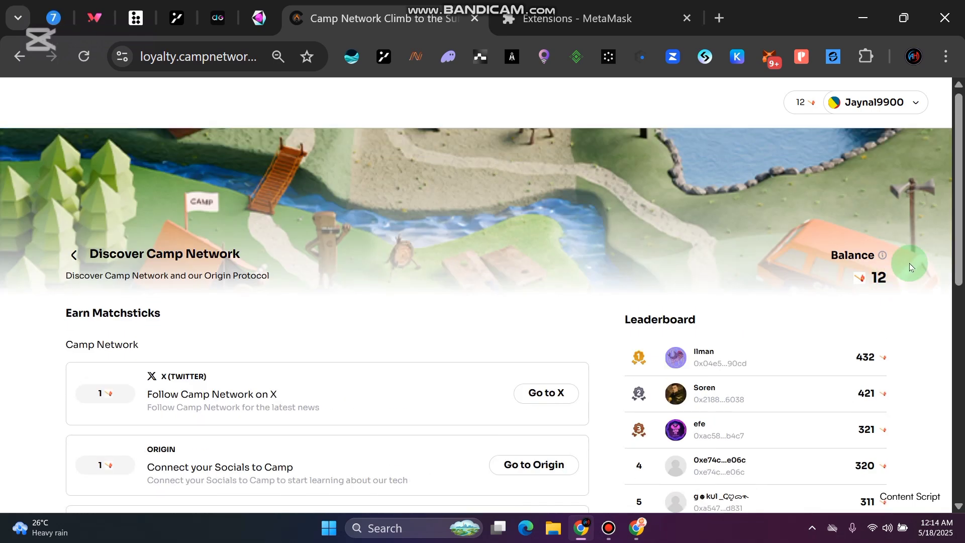
# Highlight the Matchsticks balance on the Discover Camp Network page and look through the leaderboard below it
pyautogui.doubleClick(877, 278)
pyautogui.click(878, 277)
pyautogui.click(878, 278)
pyautogui.tripleClick(878, 278)
pyautogui.click(876, 279)
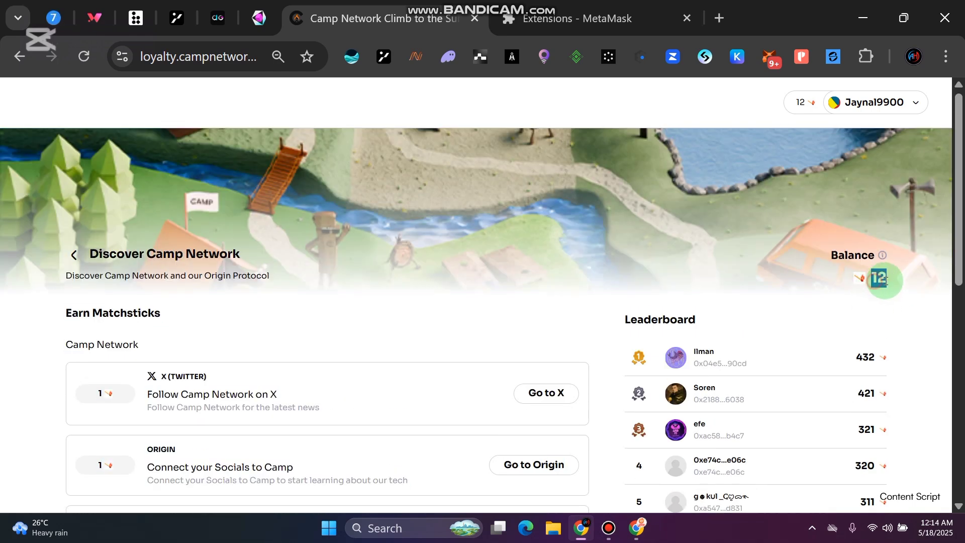
pyautogui.scroll(-8, 498, 264)
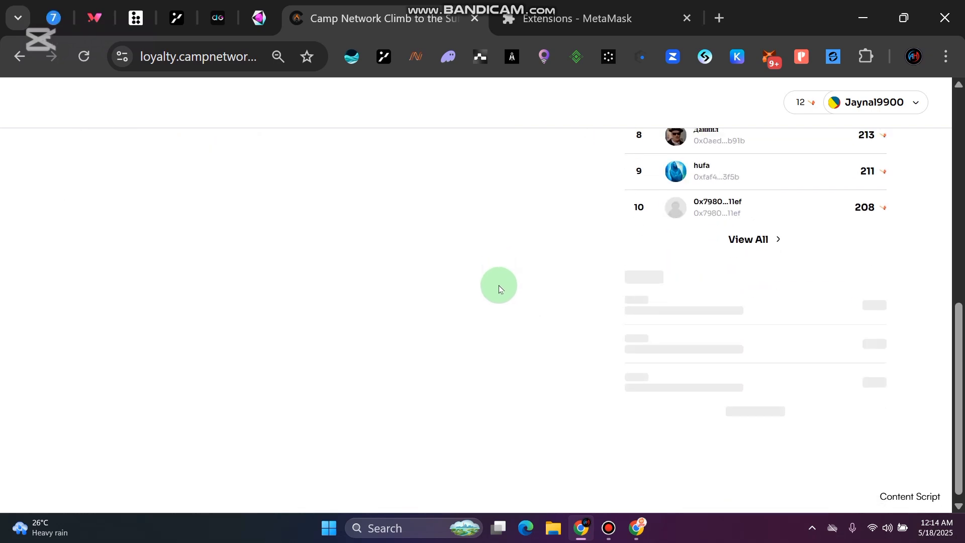
pyautogui.scroll(8, 578, 352)
# Switch to the Chrome window with the camp map, look through the full quest list and return to the map
pyautogui.click(636, 527)
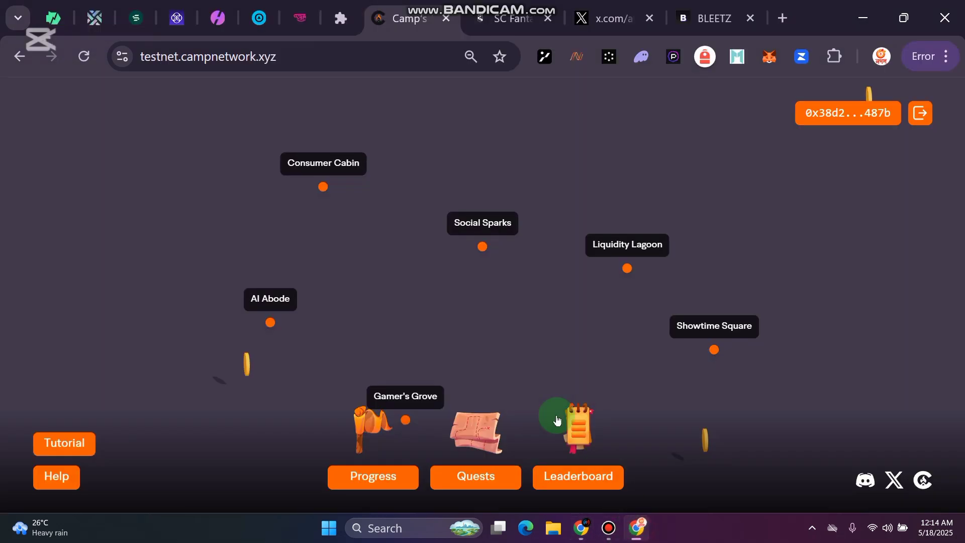
pyautogui.click(478, 478)
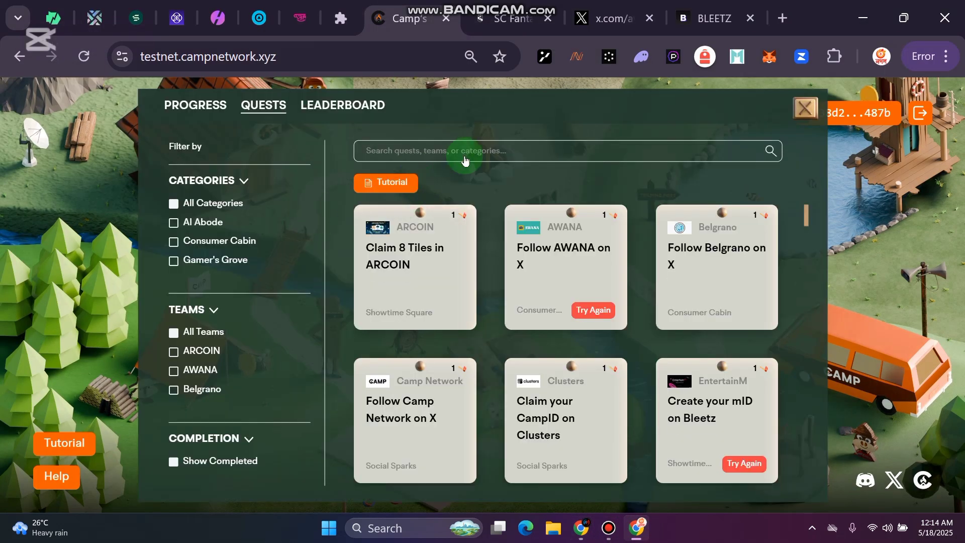
pyautogui.scroll(-3, 653, 322)
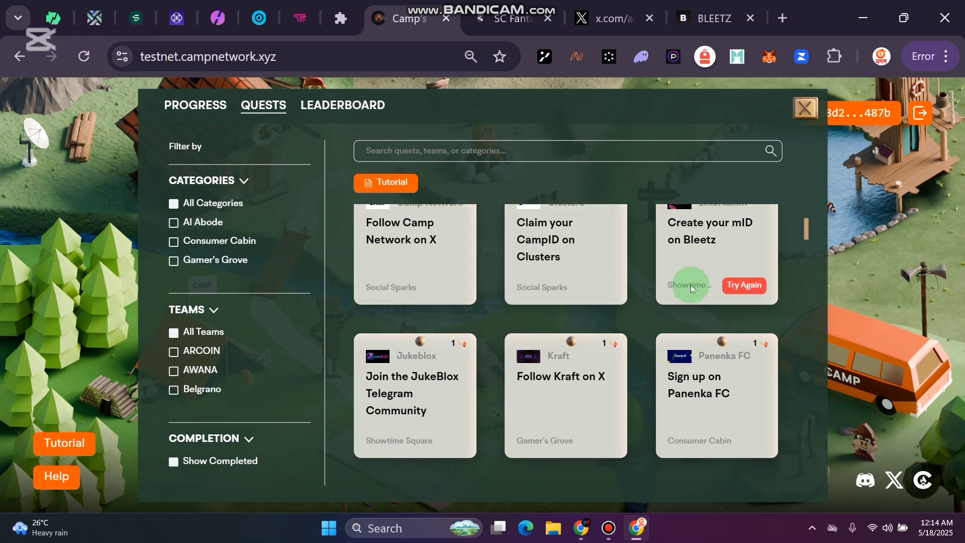
pyautogui.scroll(3, 703, 252)
pyautogui.click(803, 108)
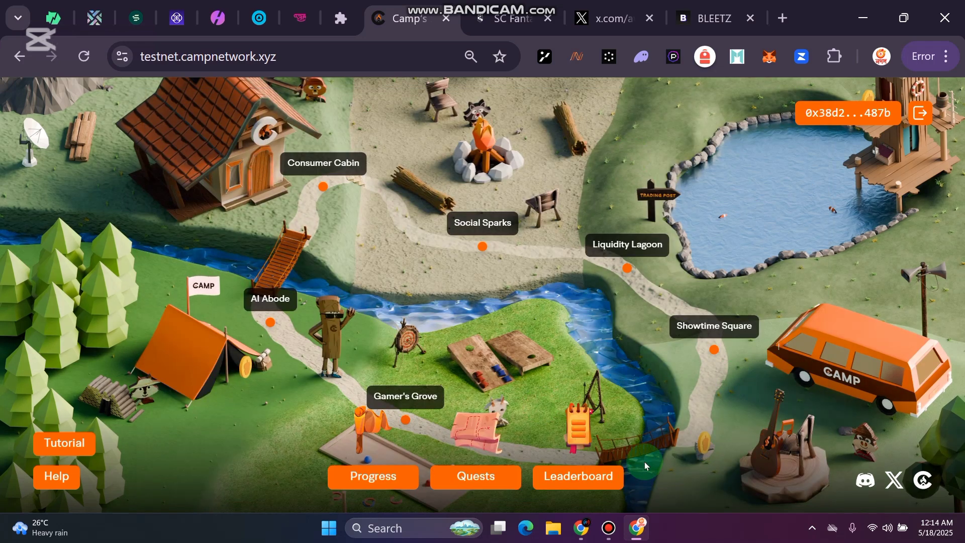